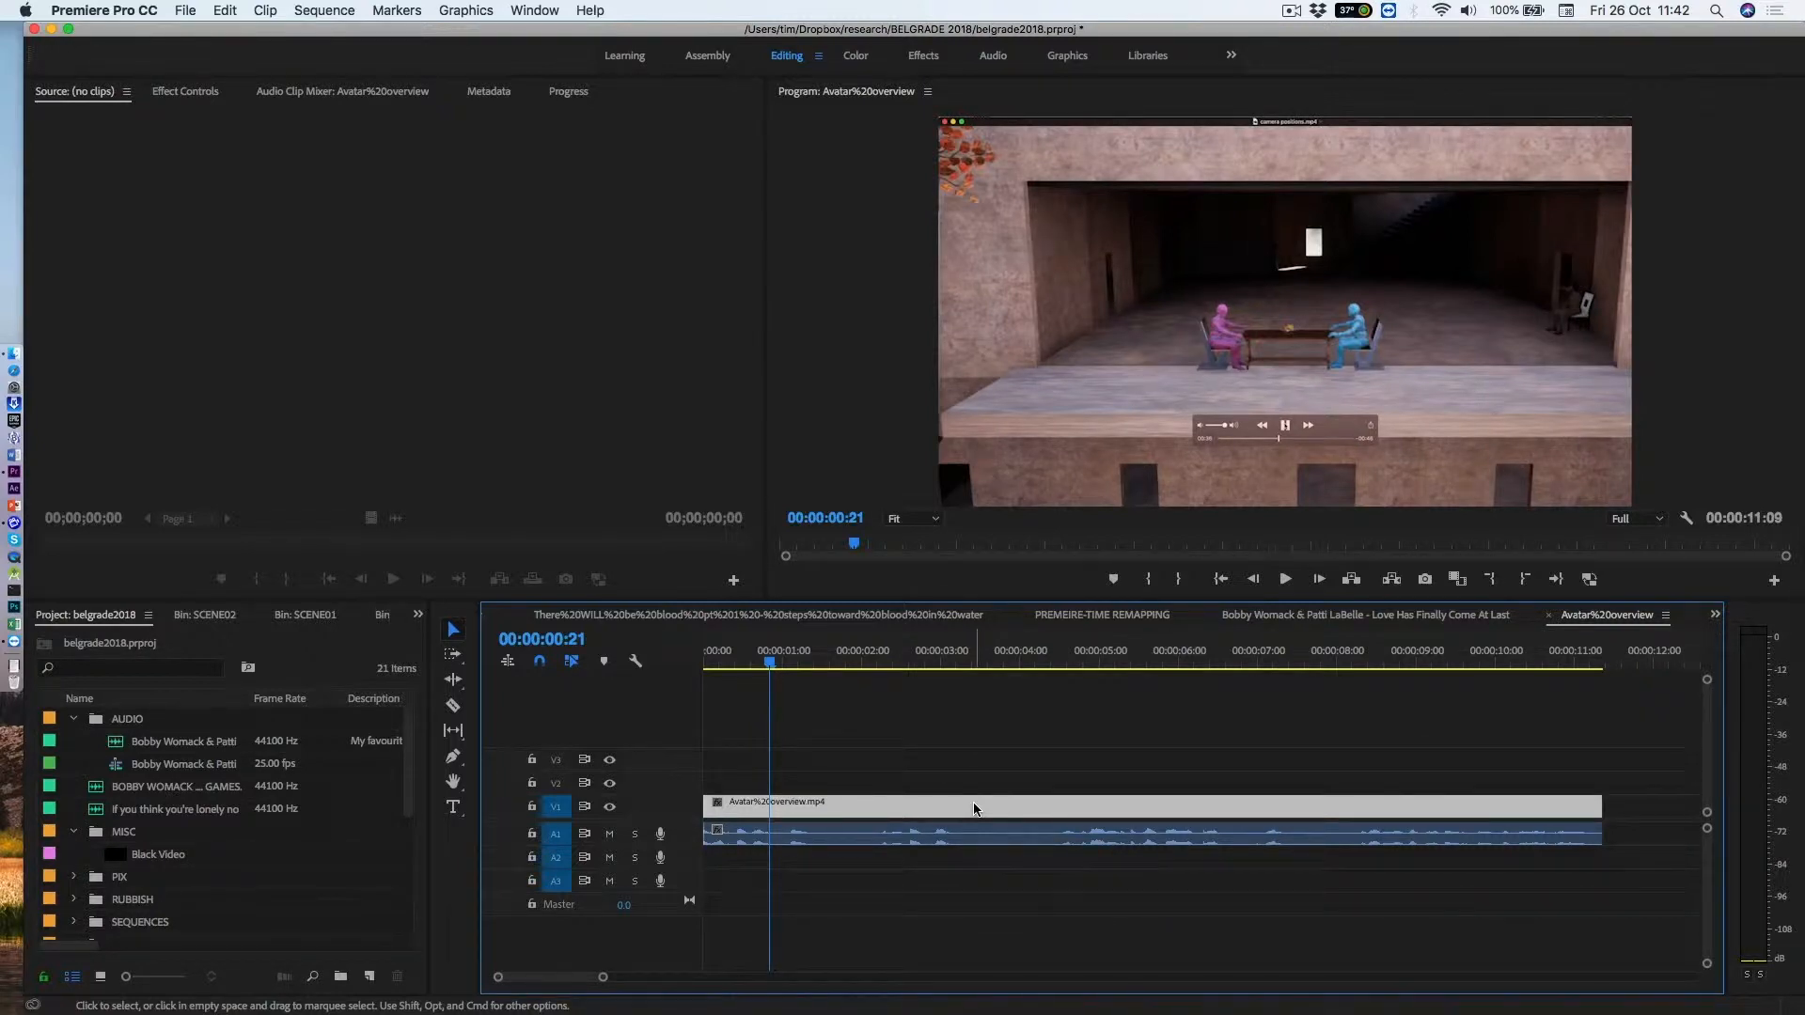
# Duplicate the overview clip onto video track V2 and replace the copy with an After Effects composition, dismissing the disk cache warning.
pyautogui.keyDown('alt'); pyautogui.moveTo(973, 809); pyautogui.dragTo(972, 786); pyautogui.keyUp('alt')
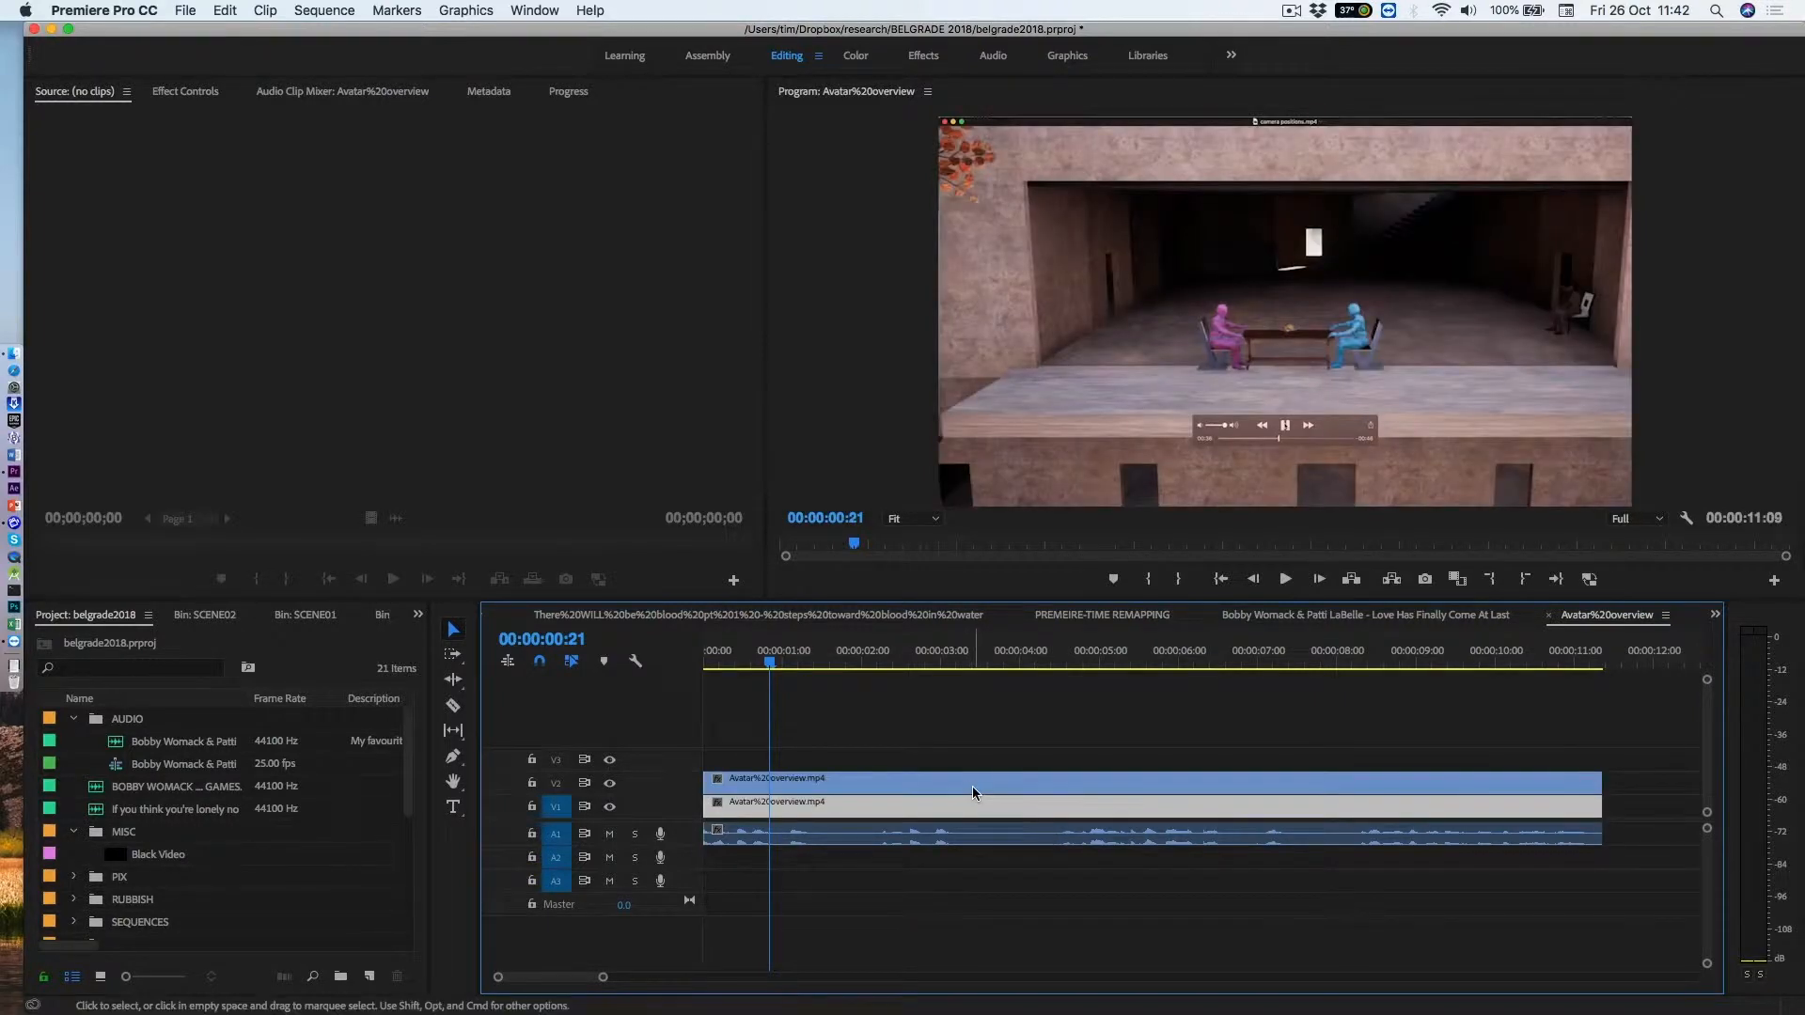
pyautogui.rightClick(789, 789)
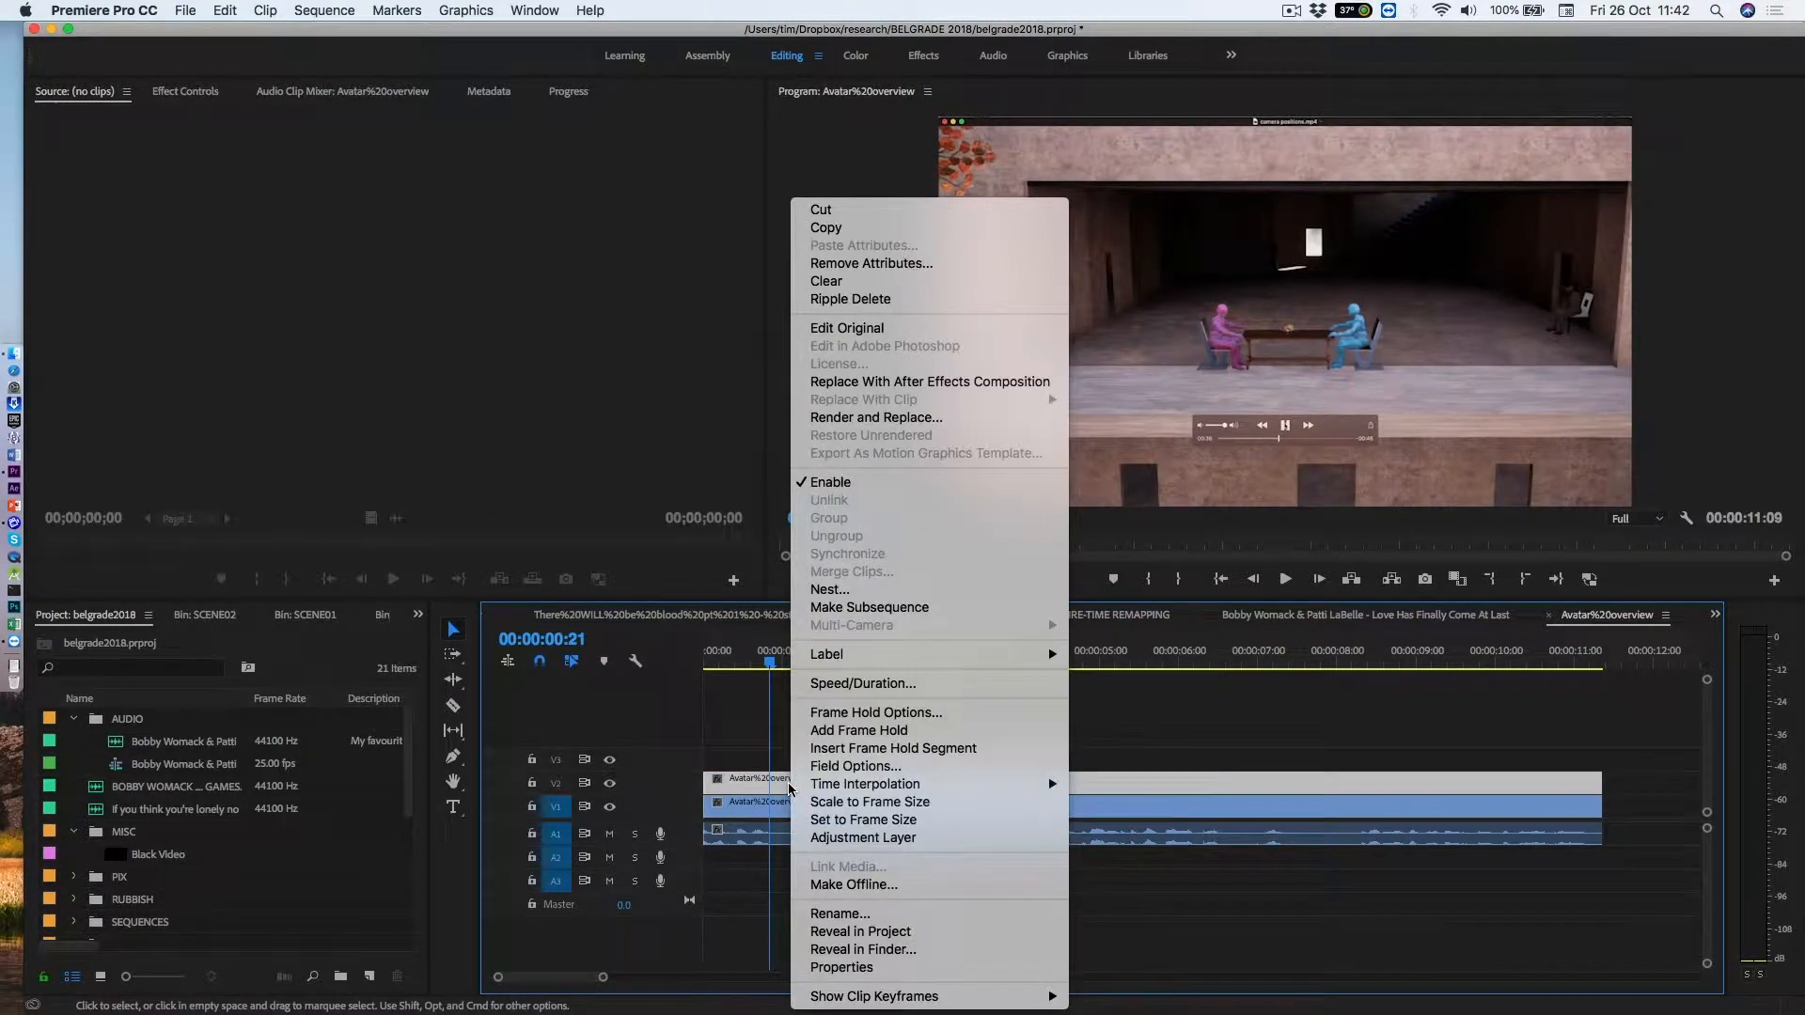
pyautogui.click(890, 381)
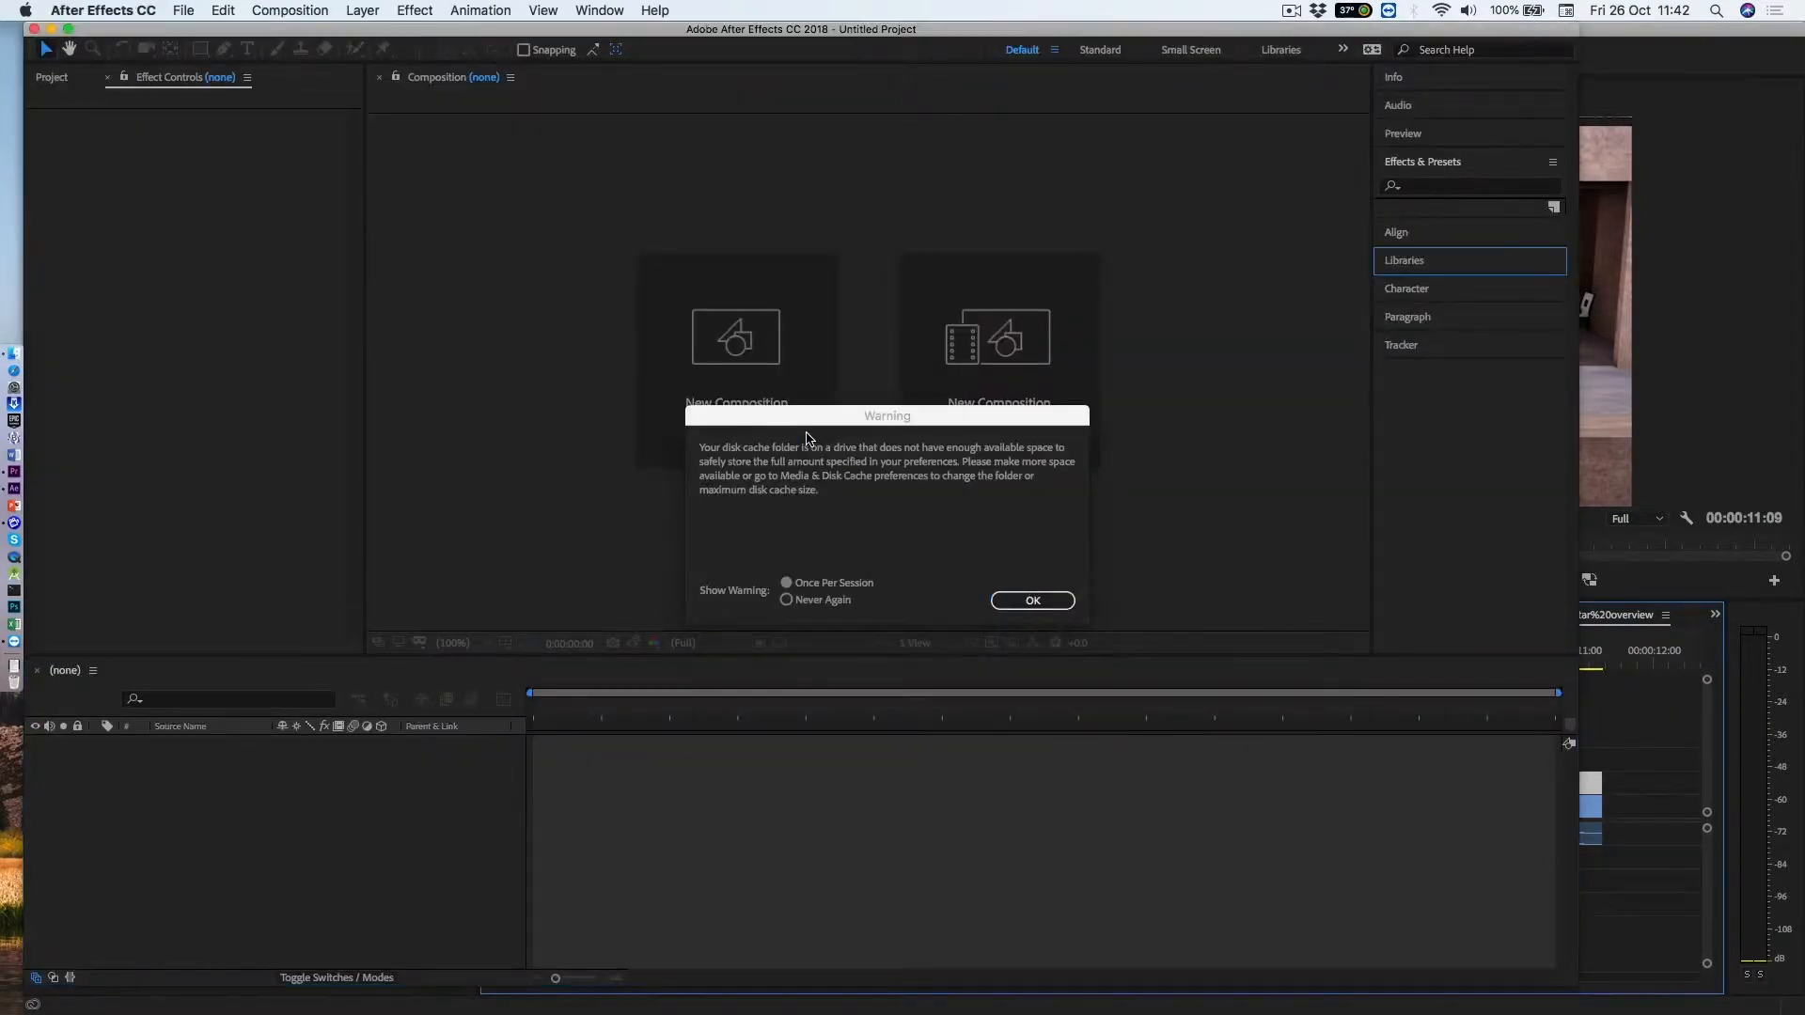
pyautogui.click(1032, 600)
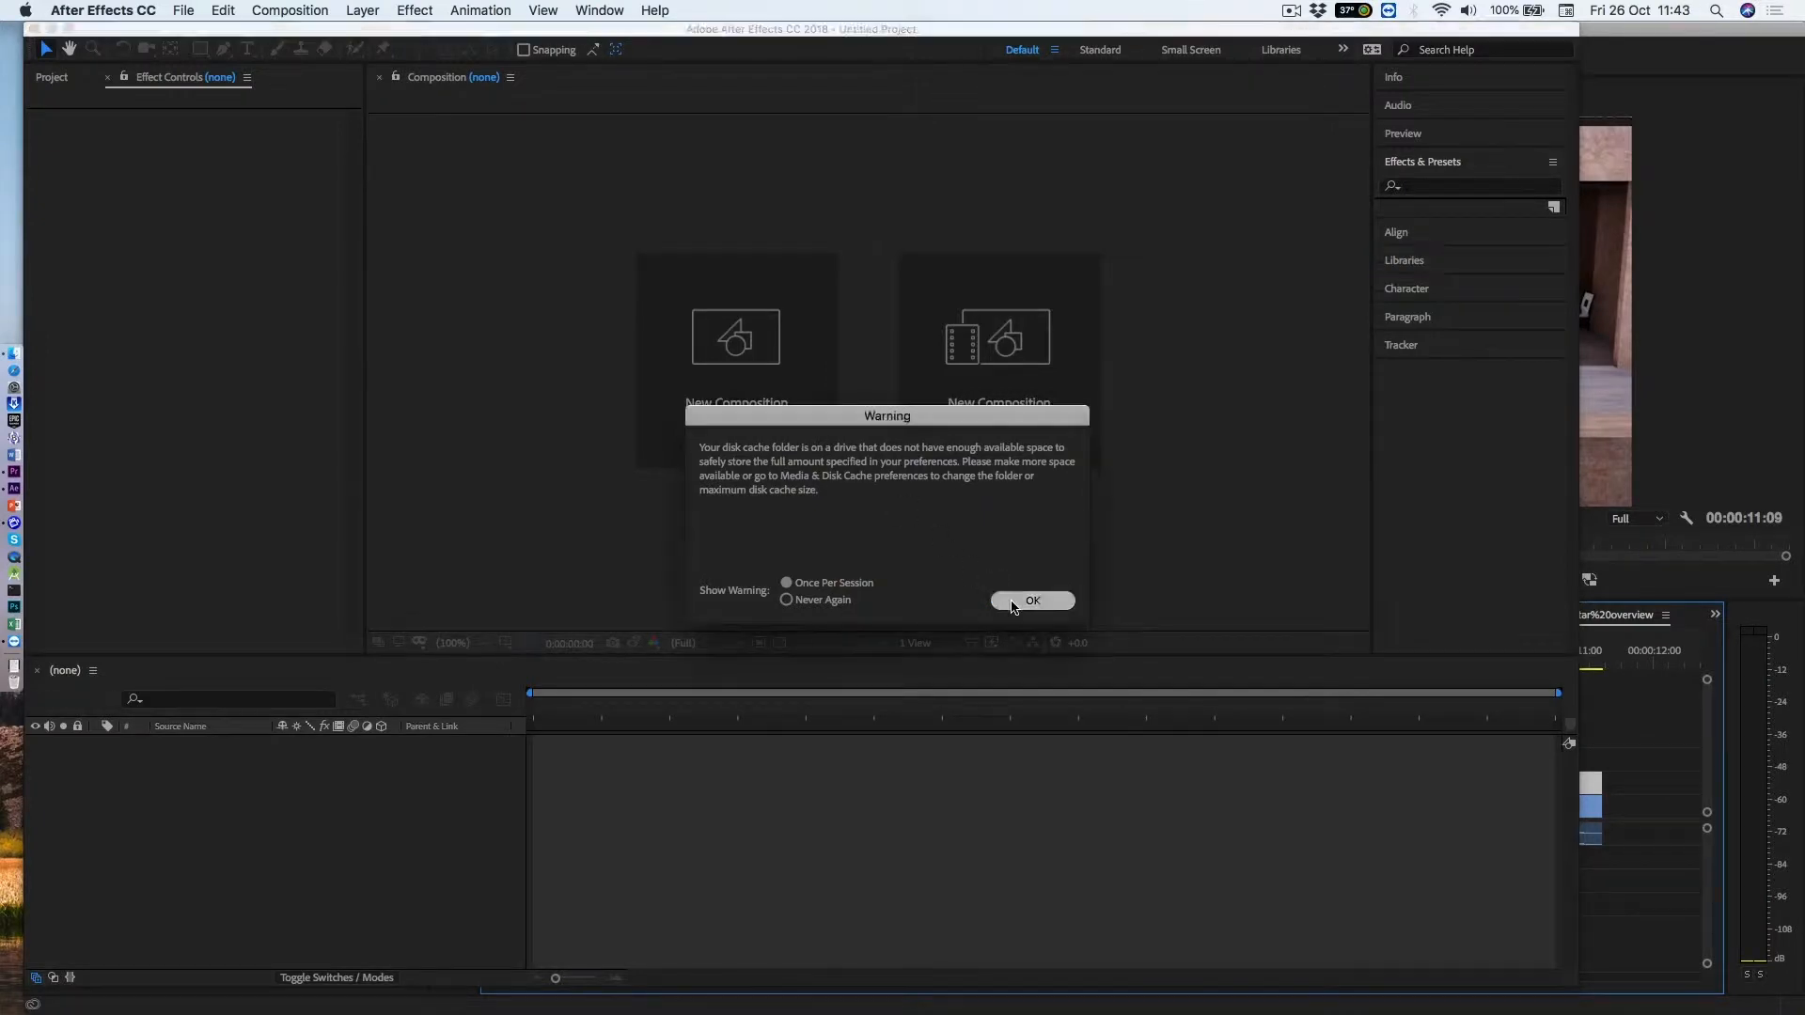
# Save the After Effects project as "aert" in the Dropbox folder, replacing the existing file.
pyautogui.press('super+s')
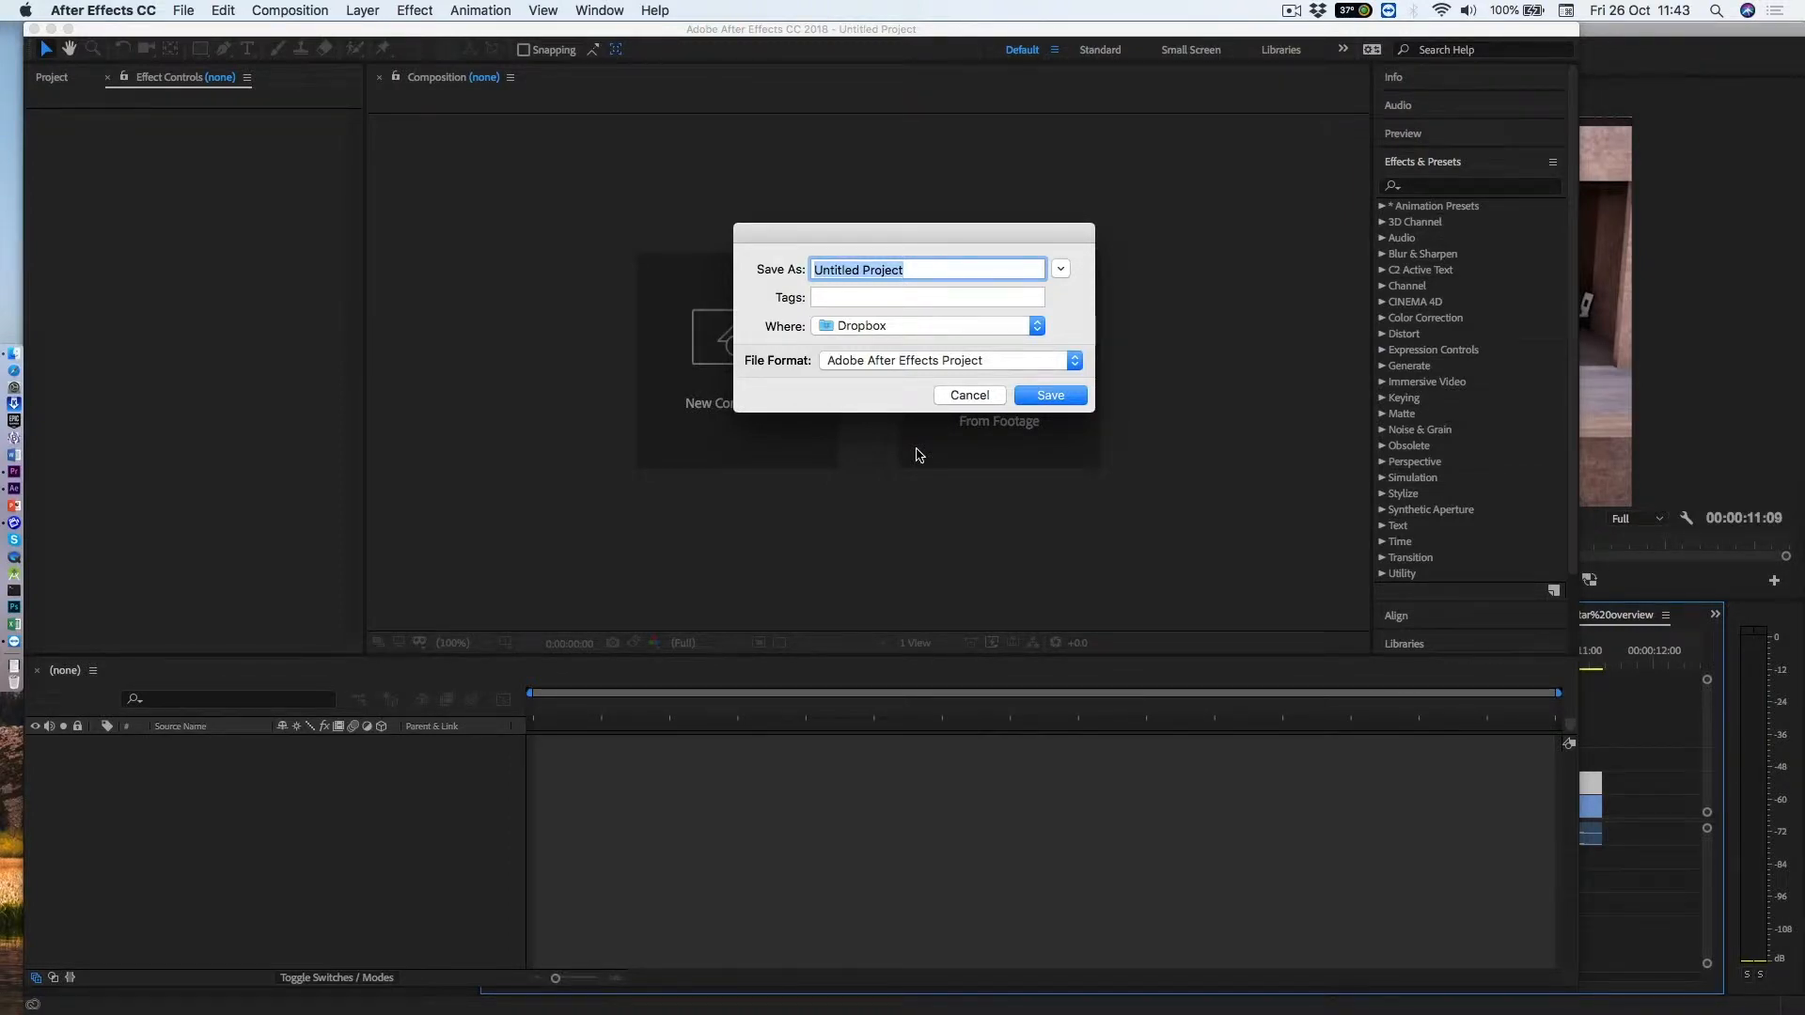
pyautogui.write('aert')
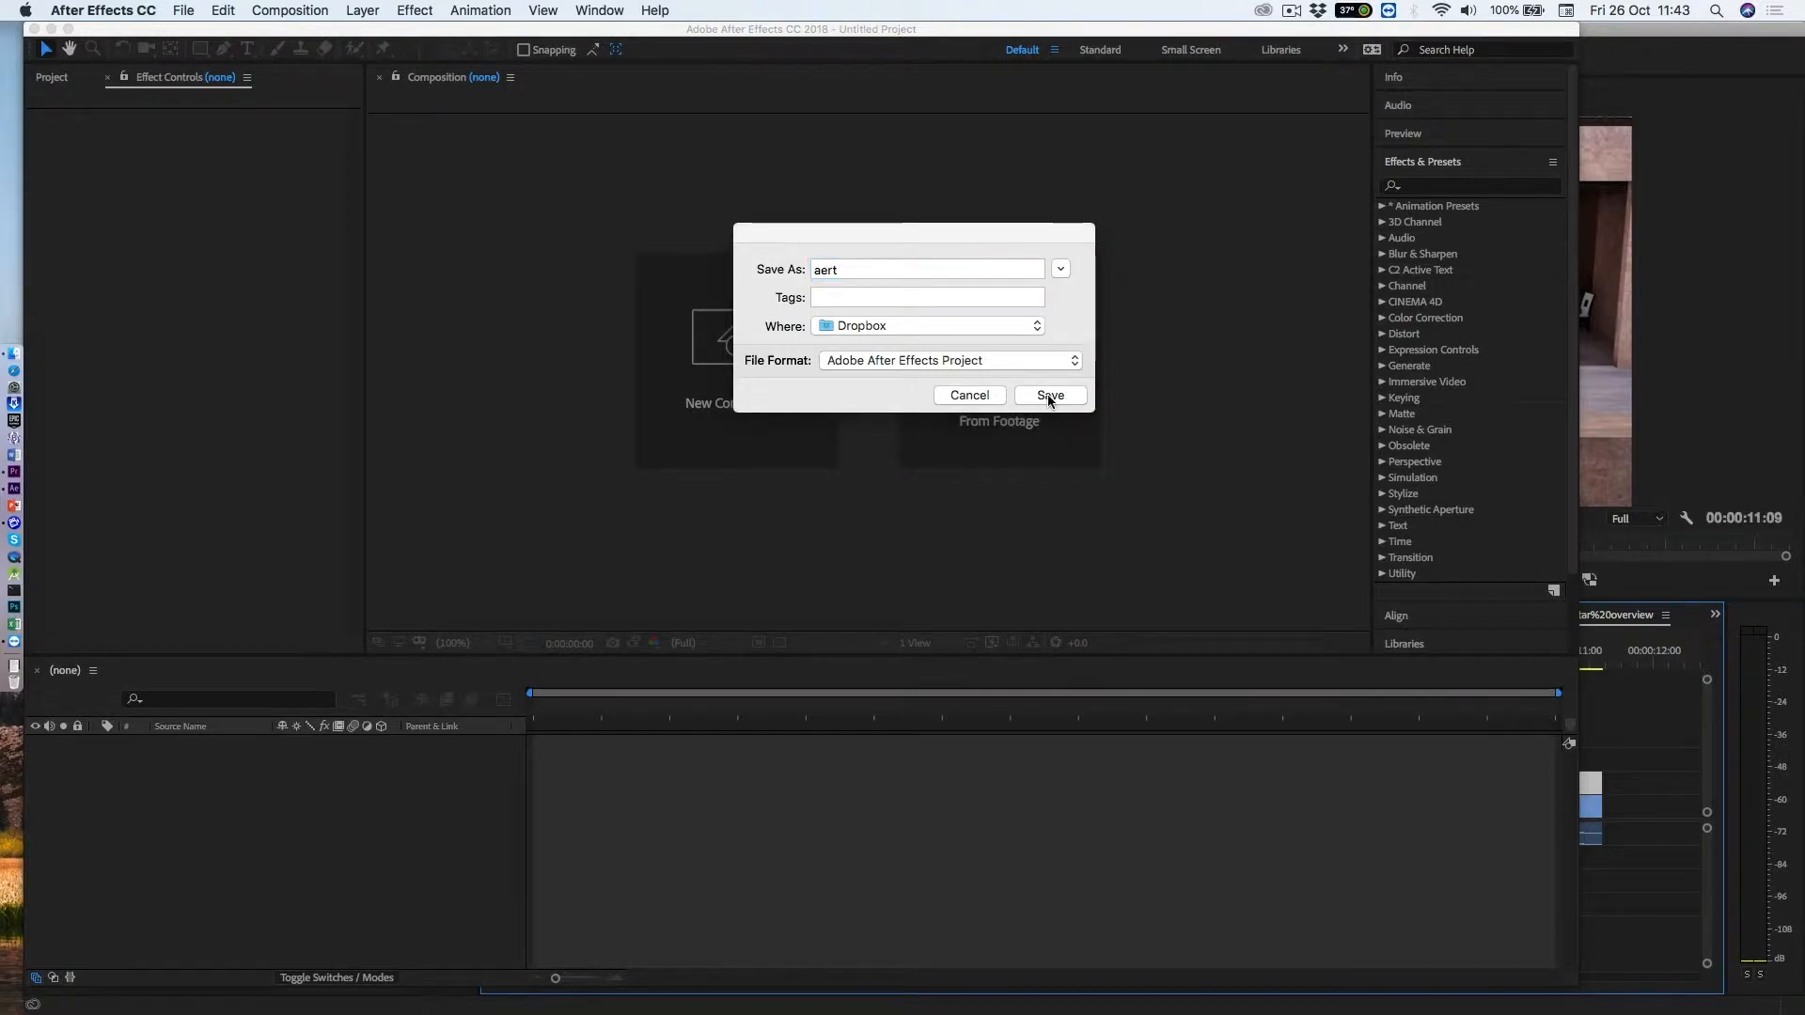
pyautogui.click(1050, 396)
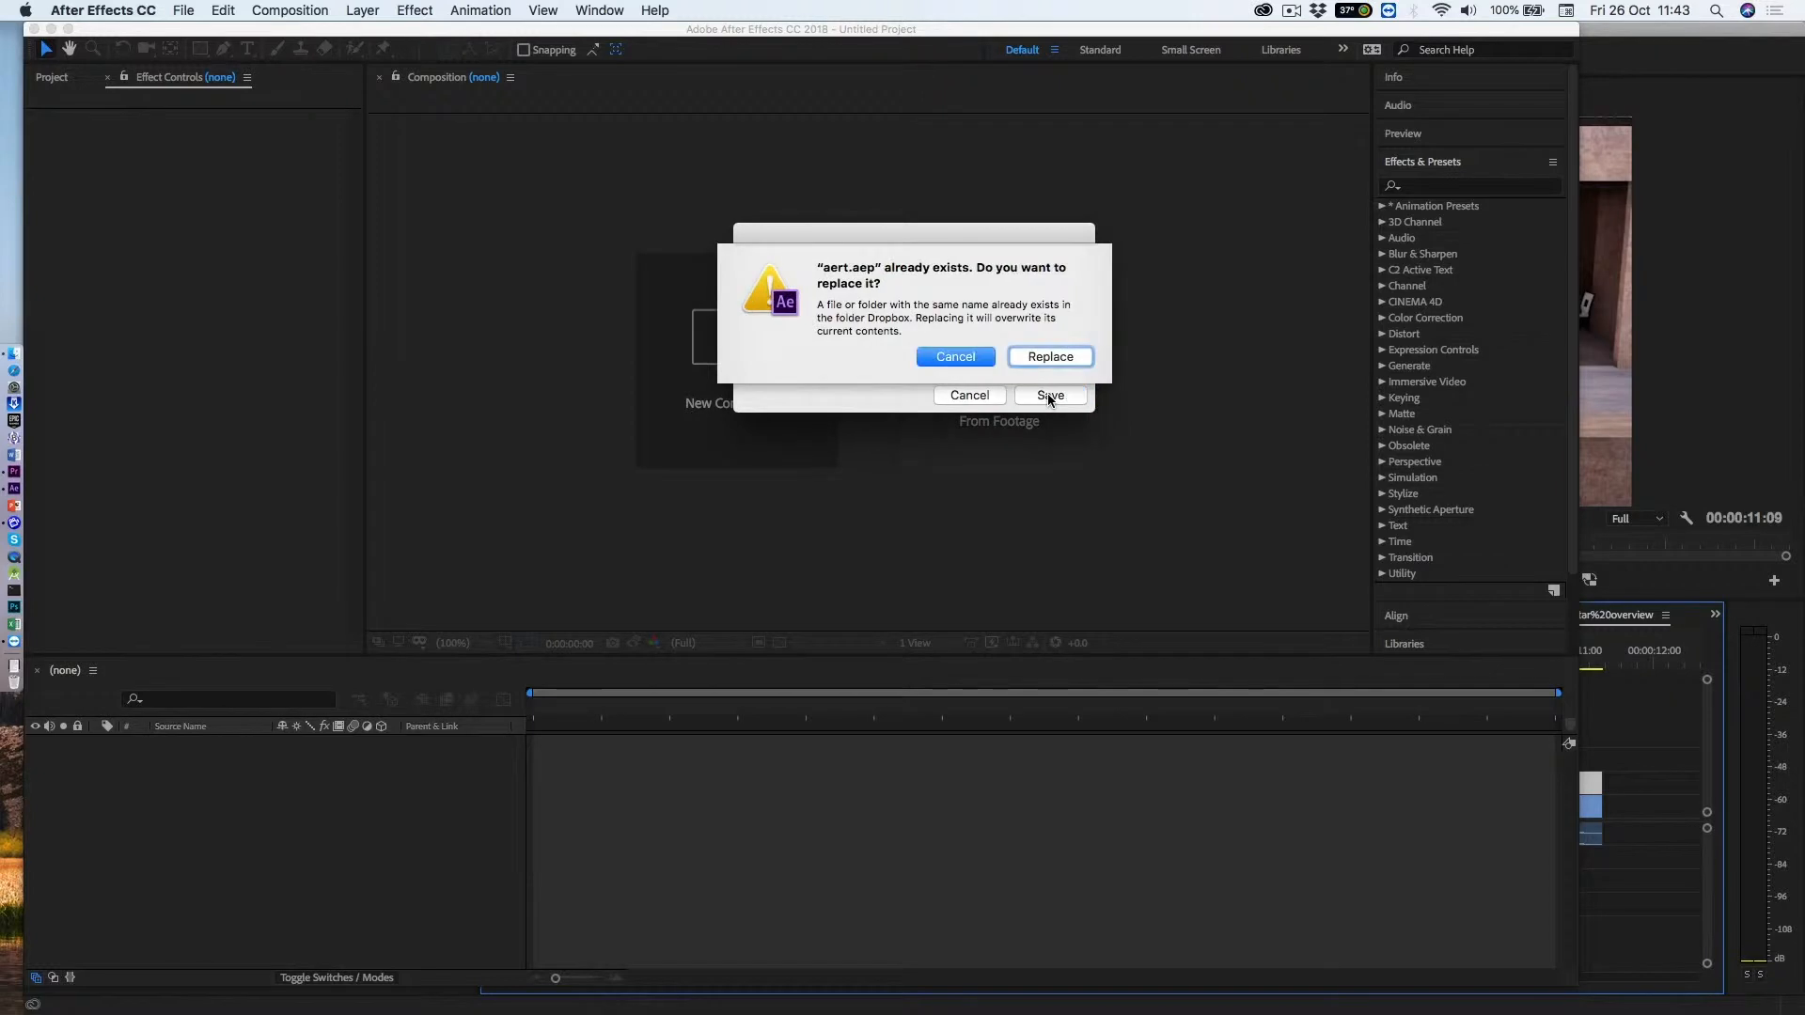
pyautogui.click(1056, 356)
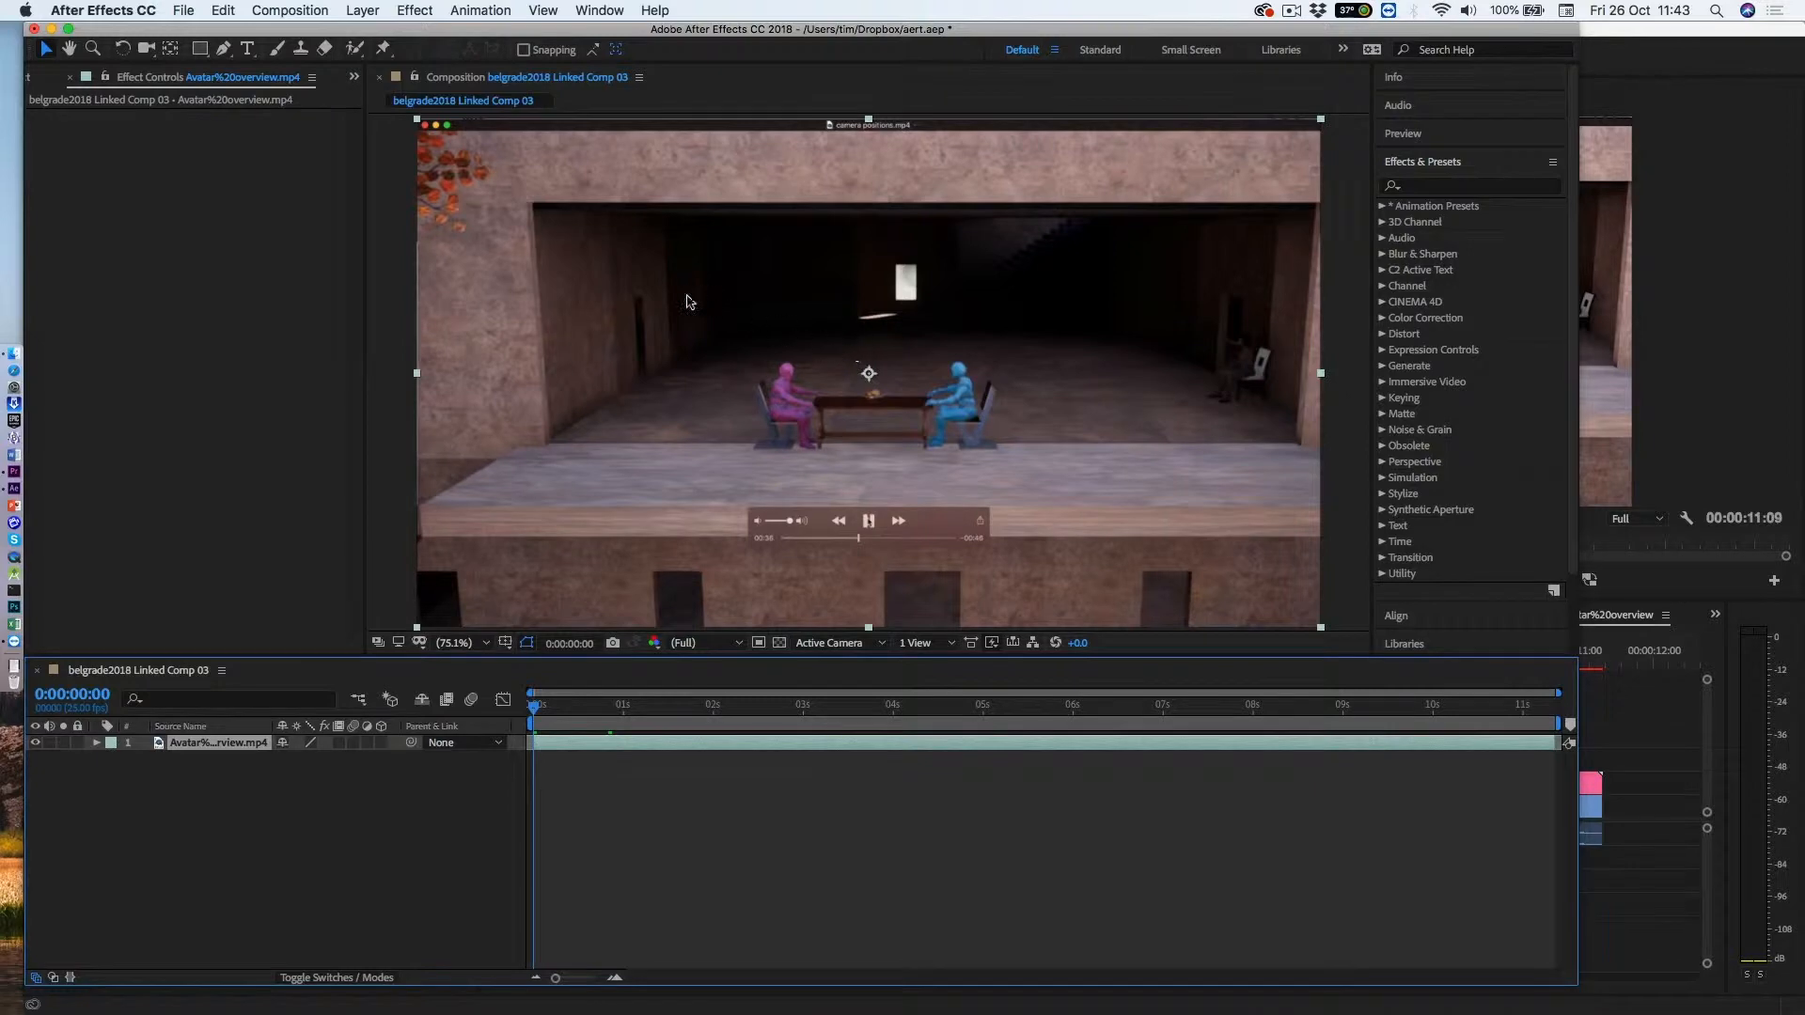
# Apply the CC Rainfall effect to the overview video layer and preview the rain from about 0:00:01:11.
pyautogui.click(1410, 185)
pyautogui.write('cc rain')
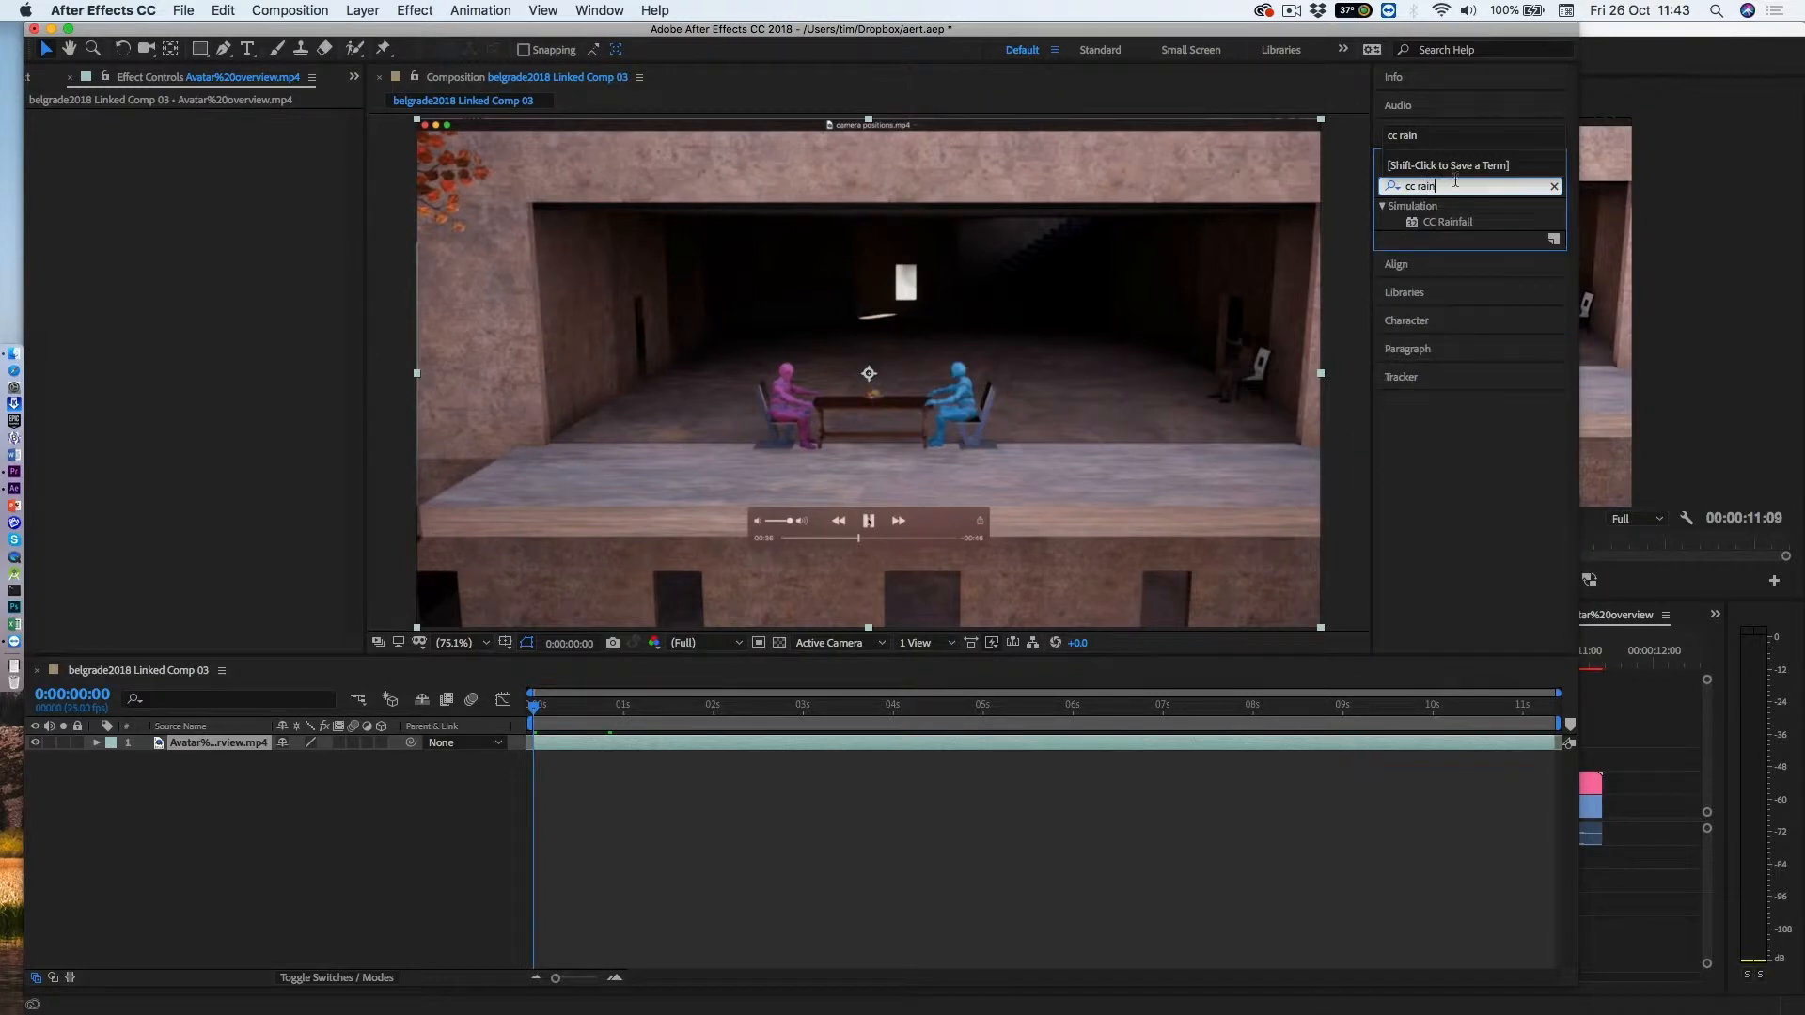
pyautogui.click(1463, 223)
pyautogui.moveTo(1464, 226); pyautogui.dragTo(1072, 297)
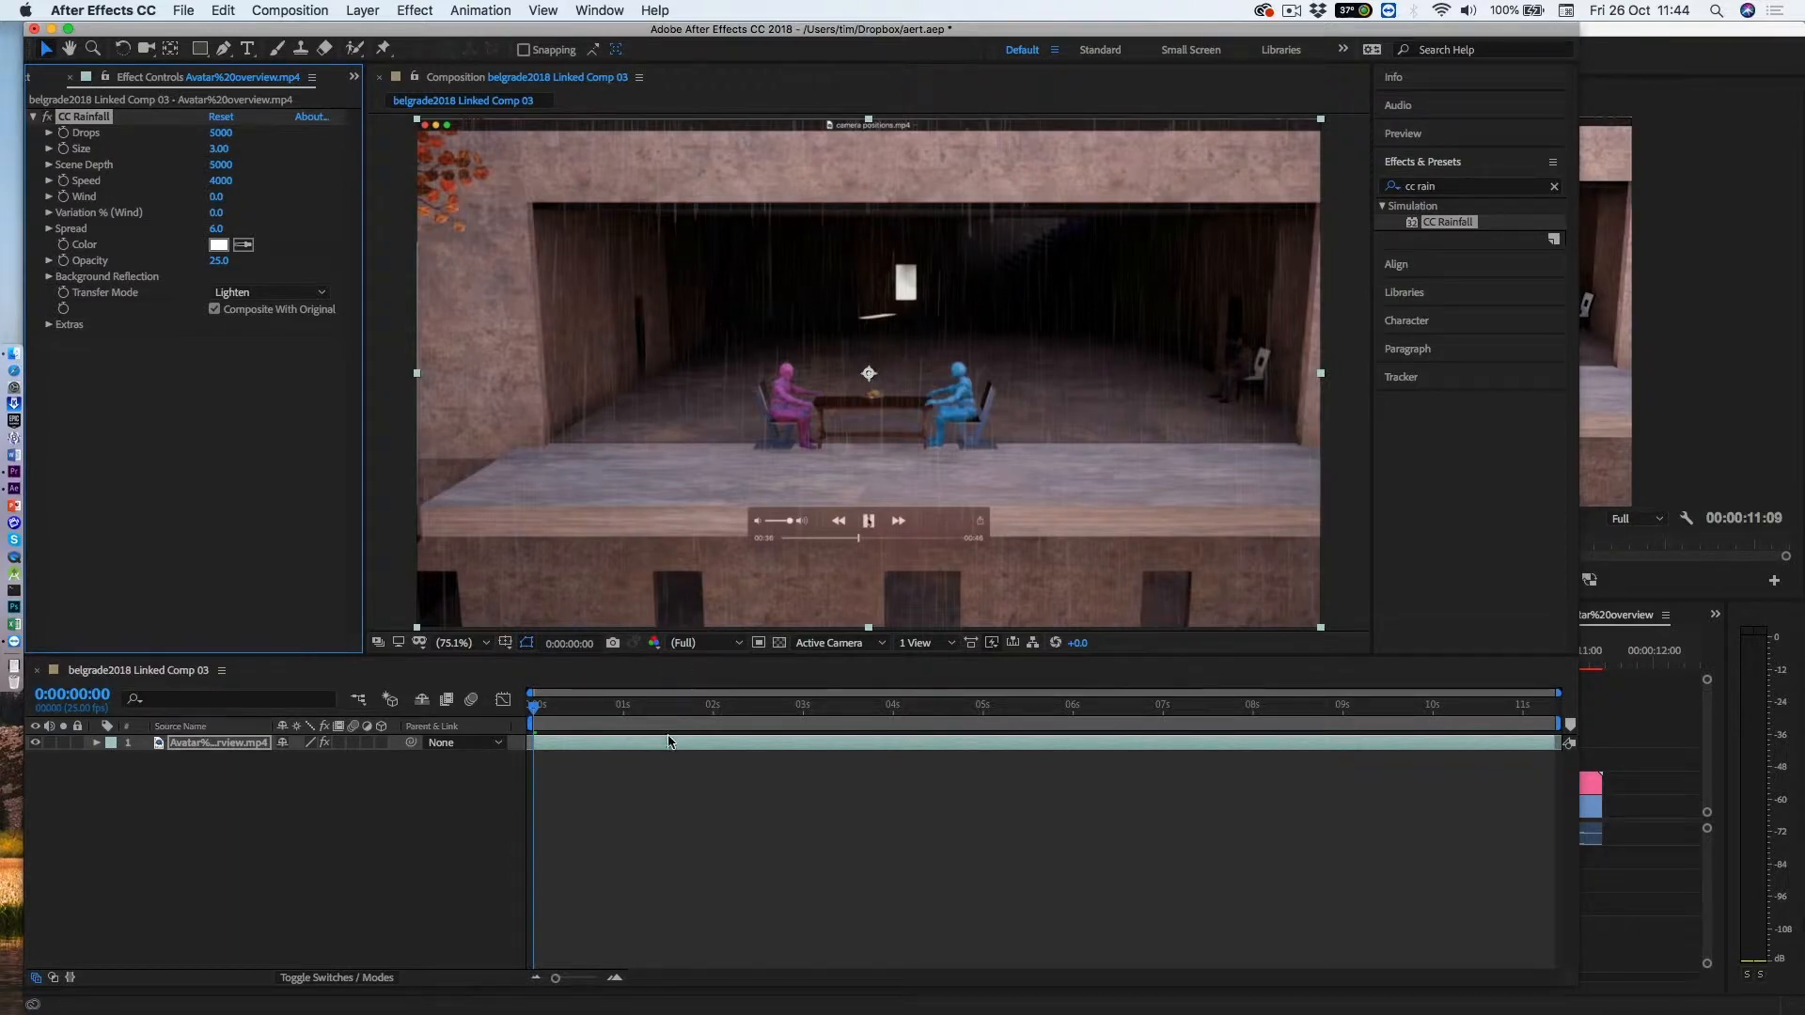
pyautogui.click(663, 706)
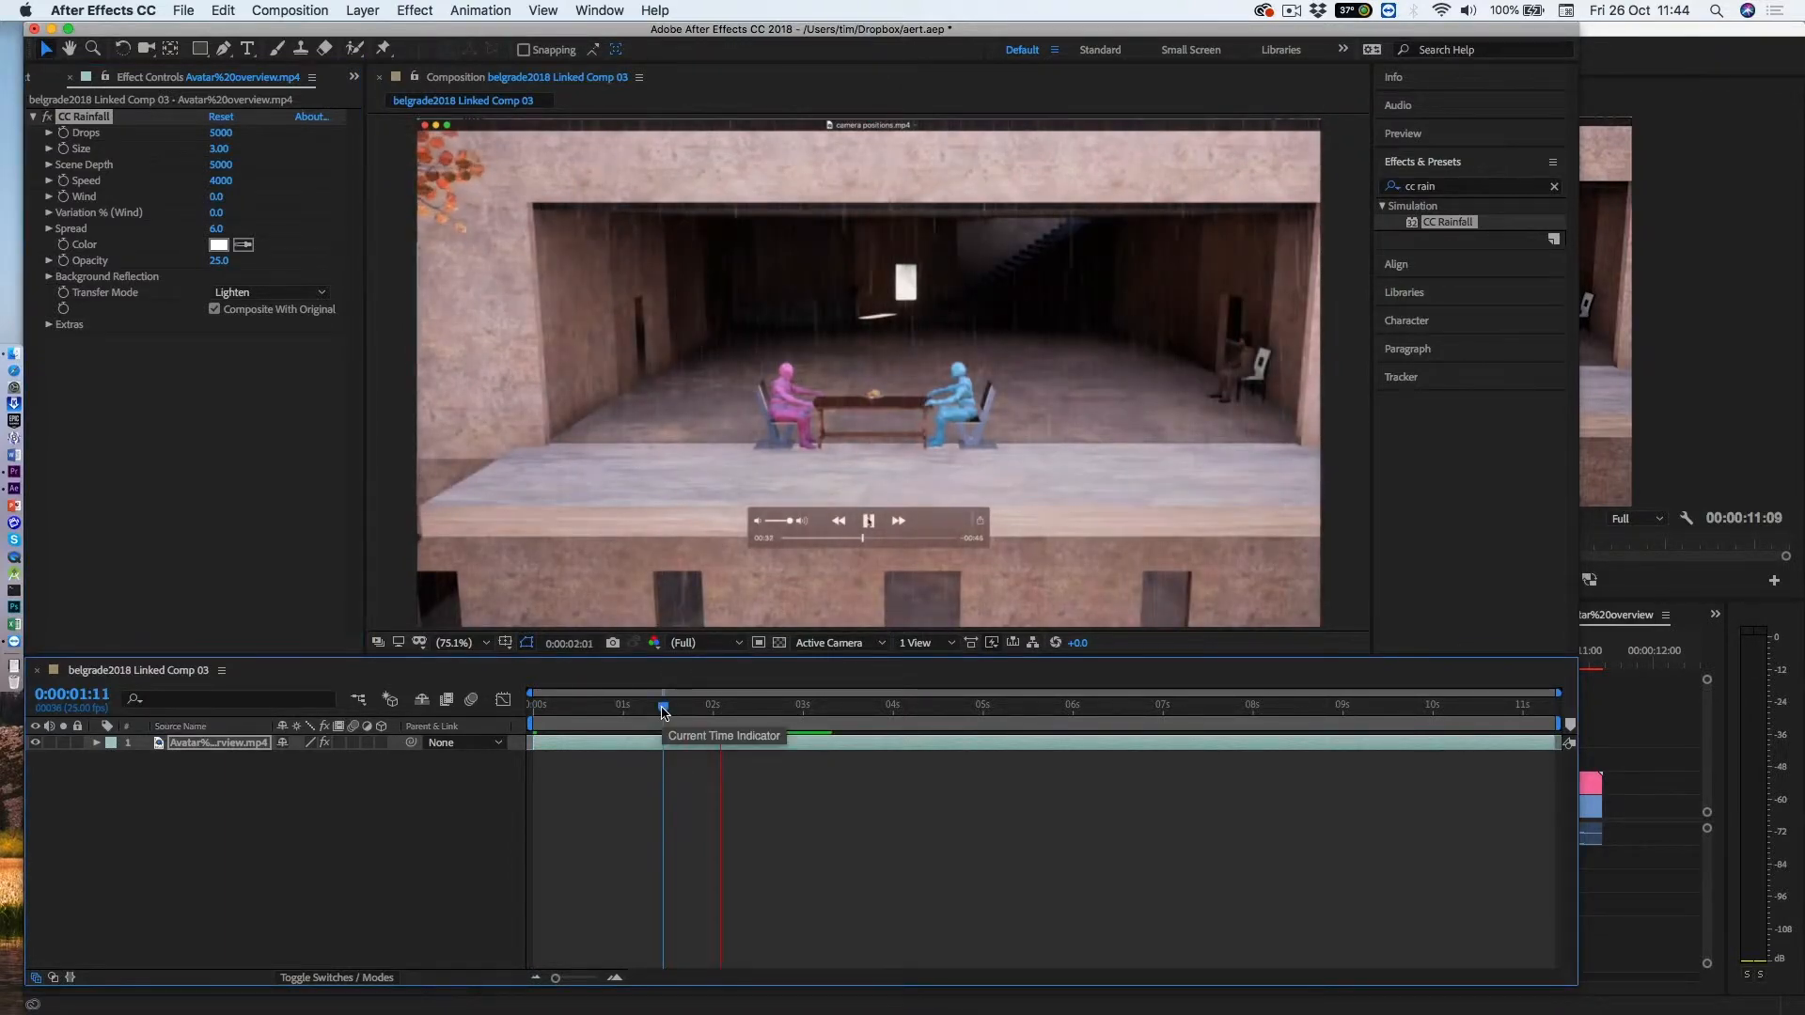
pyautogui.moveTo(663, 706); pyautogui.dragTo(743, 706)
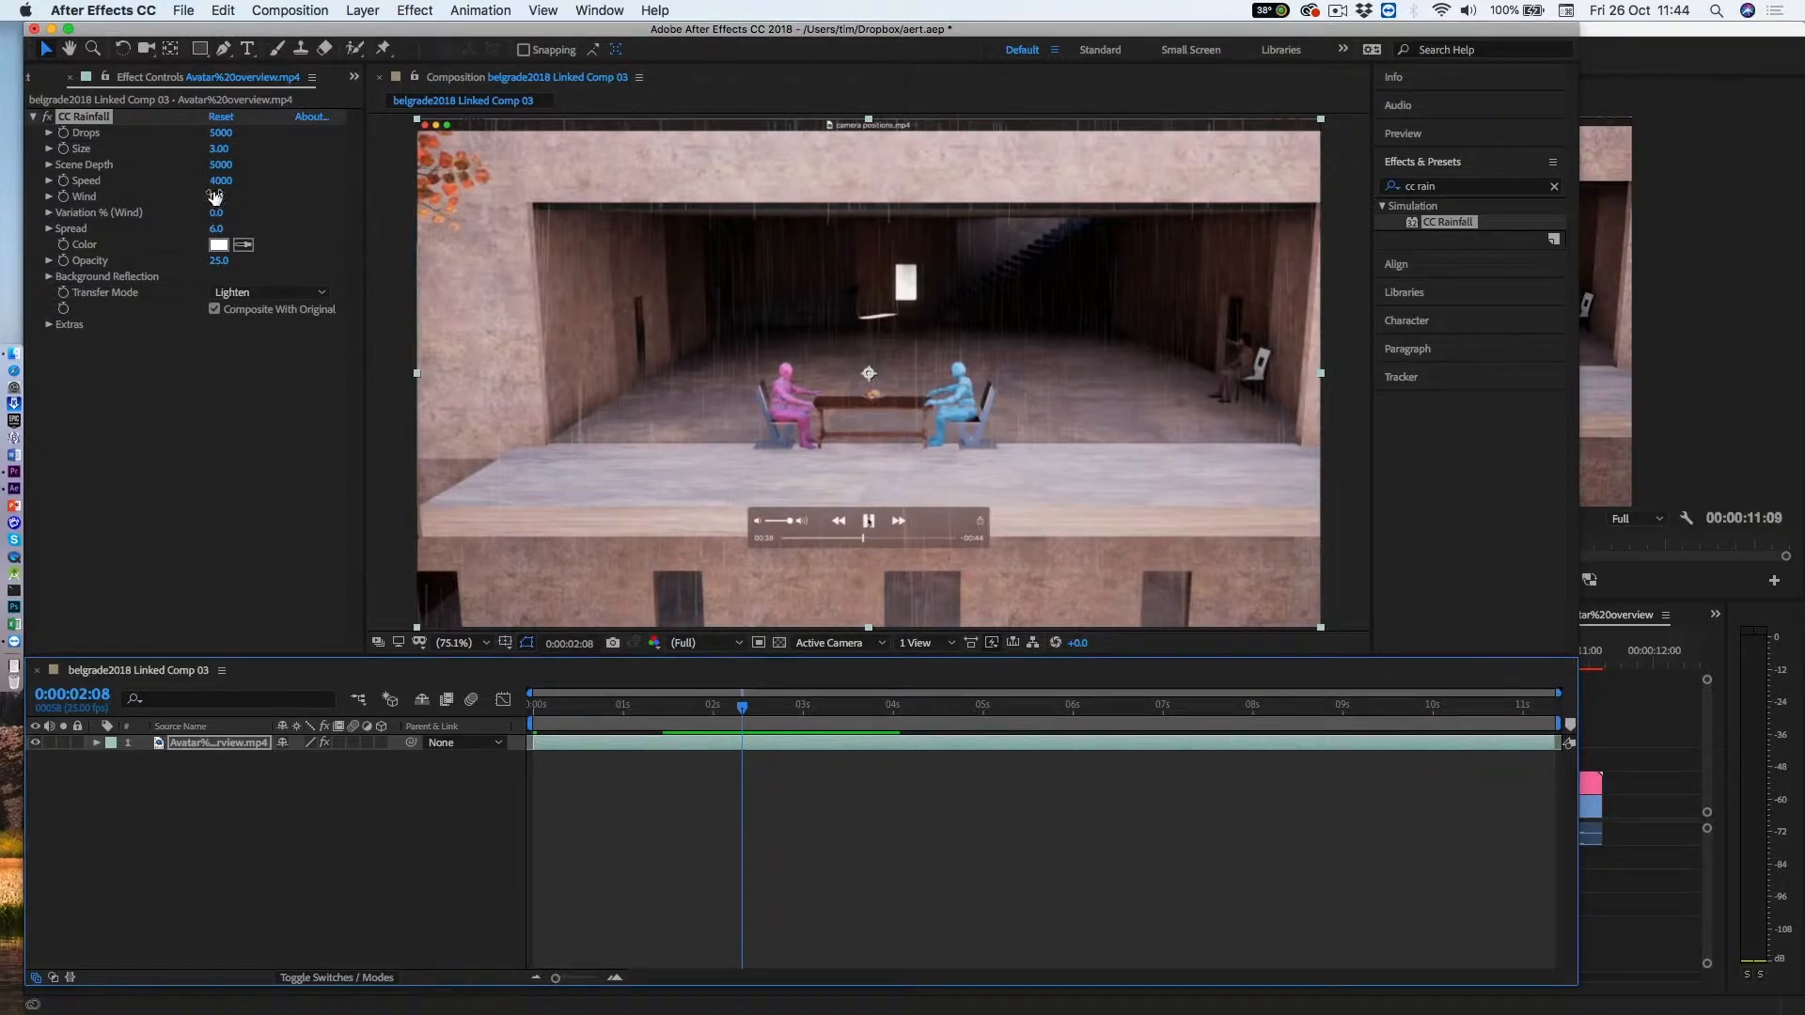
# Set the rainfall's Wind to 480 and its Variation % (Wind) to 60, and clear the effects search.
pyautogui.moveTo(215, 197); pyautogui.dragTo(277, 204)
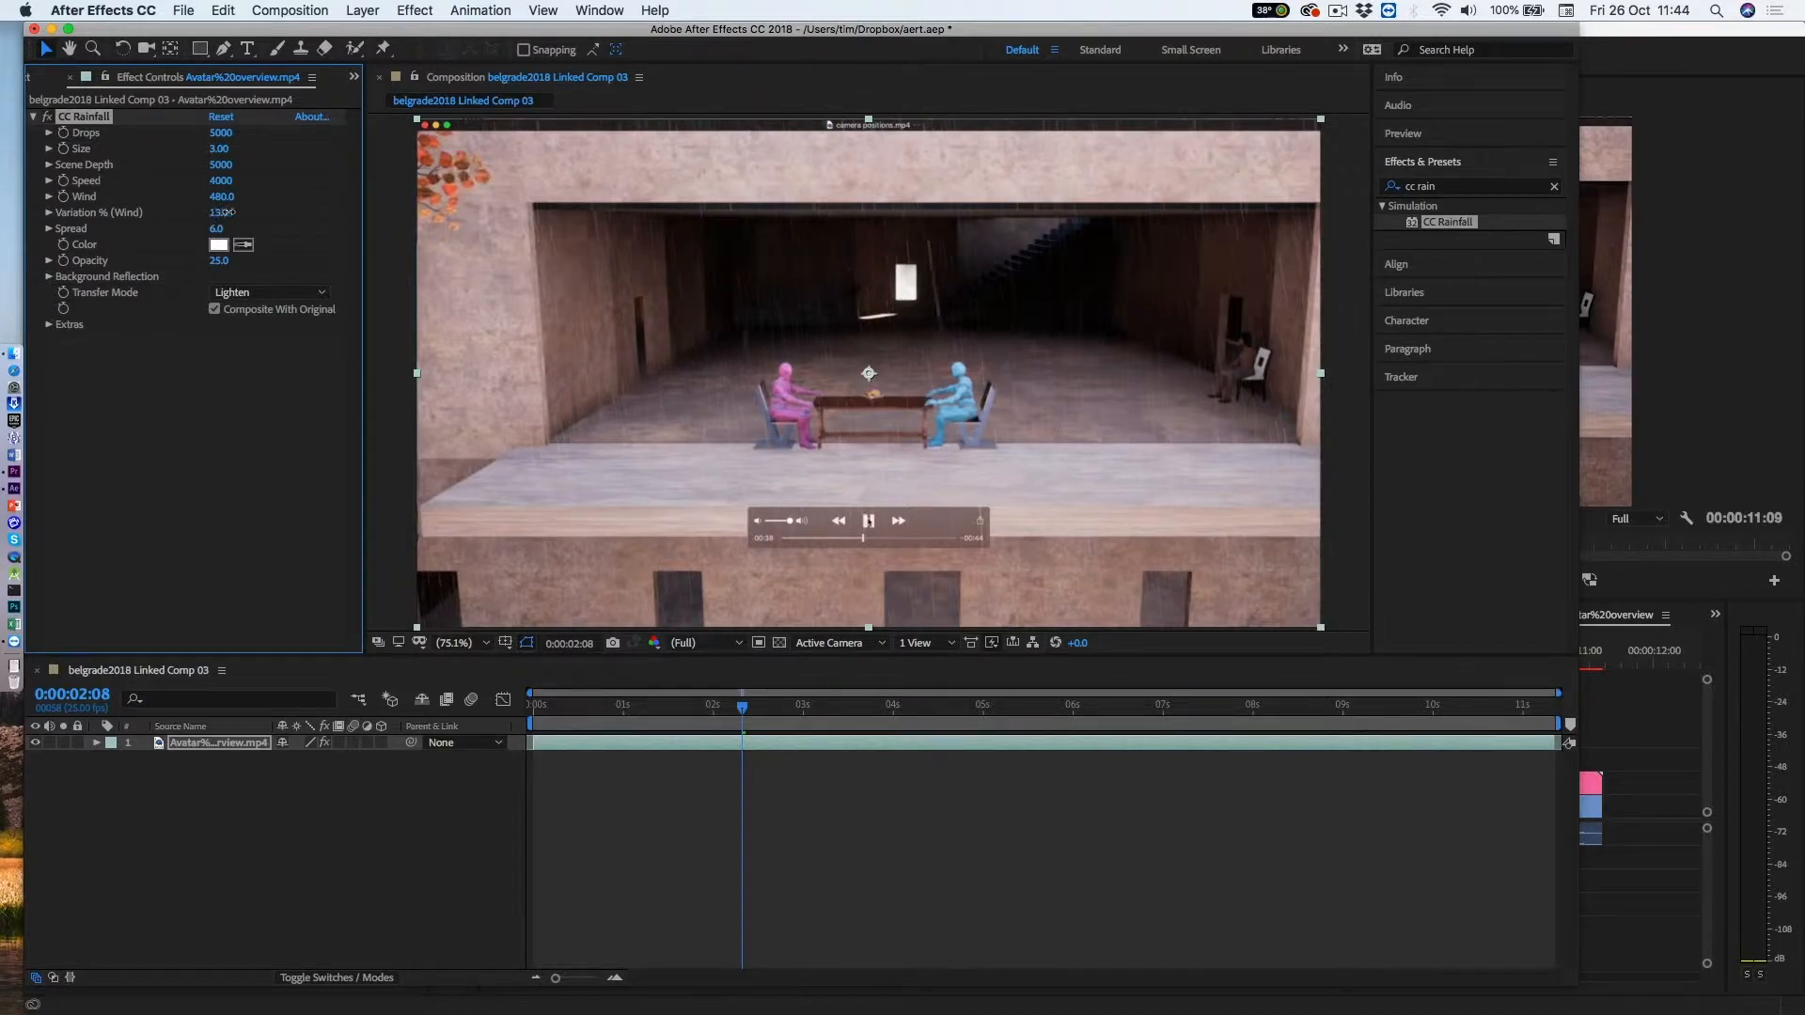
pyautogui.moveTo(214, 216); pyautogui.dragTo(281, 219)
pyautogui.click(1553, 186)
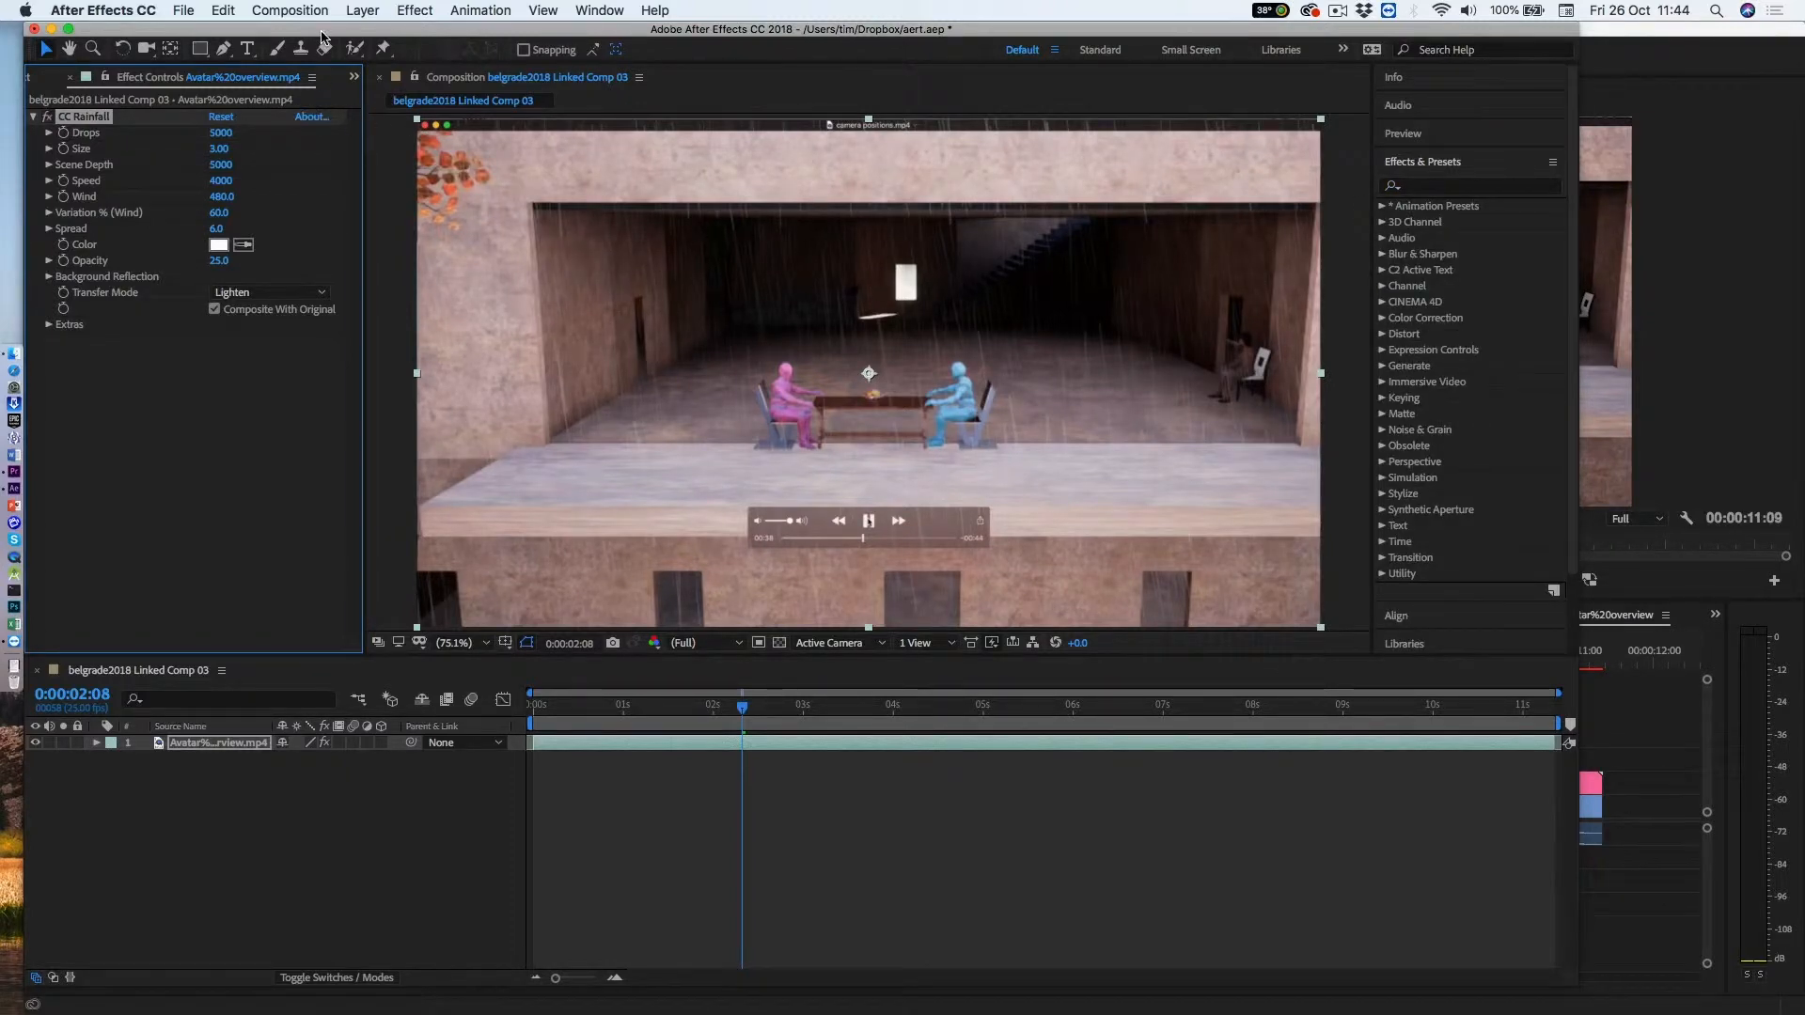
# Create a new 1280 x 720 px dark gray solid layer above the video layer.
pyautogui.click(365, 10)
pyautogui.moveTo(391, 35)
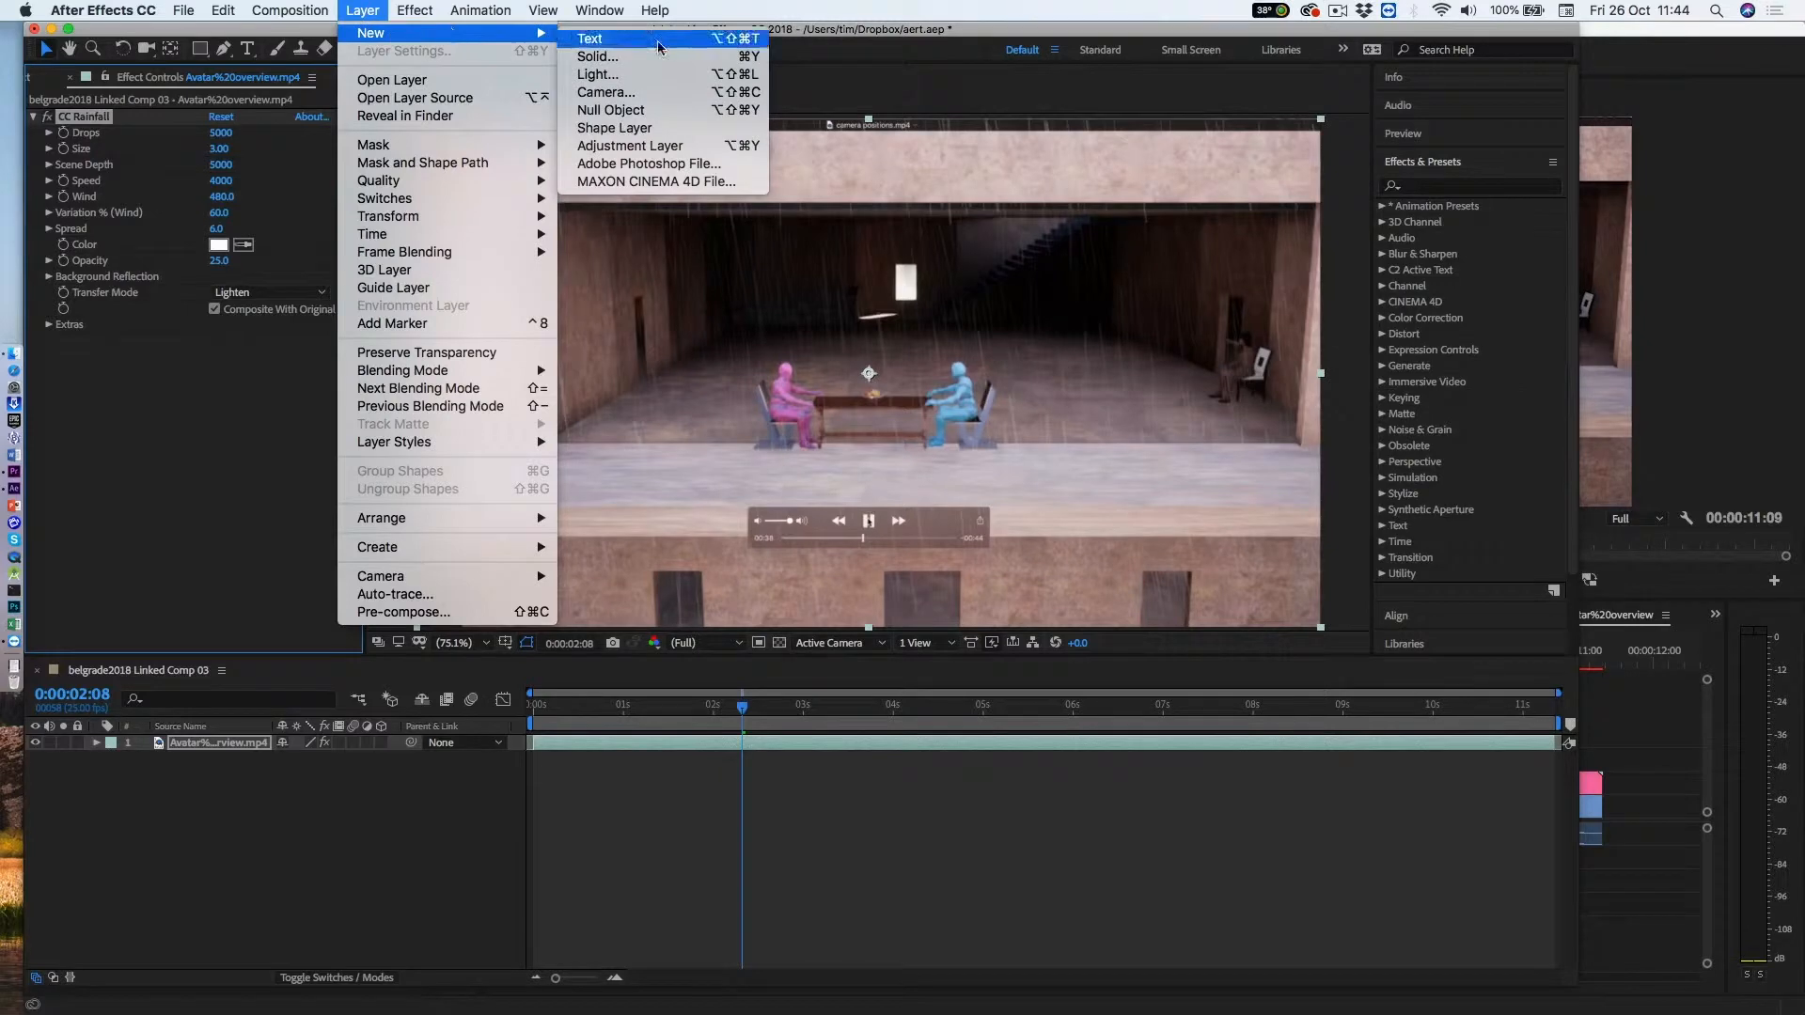
pyautogui.click(597, 57)
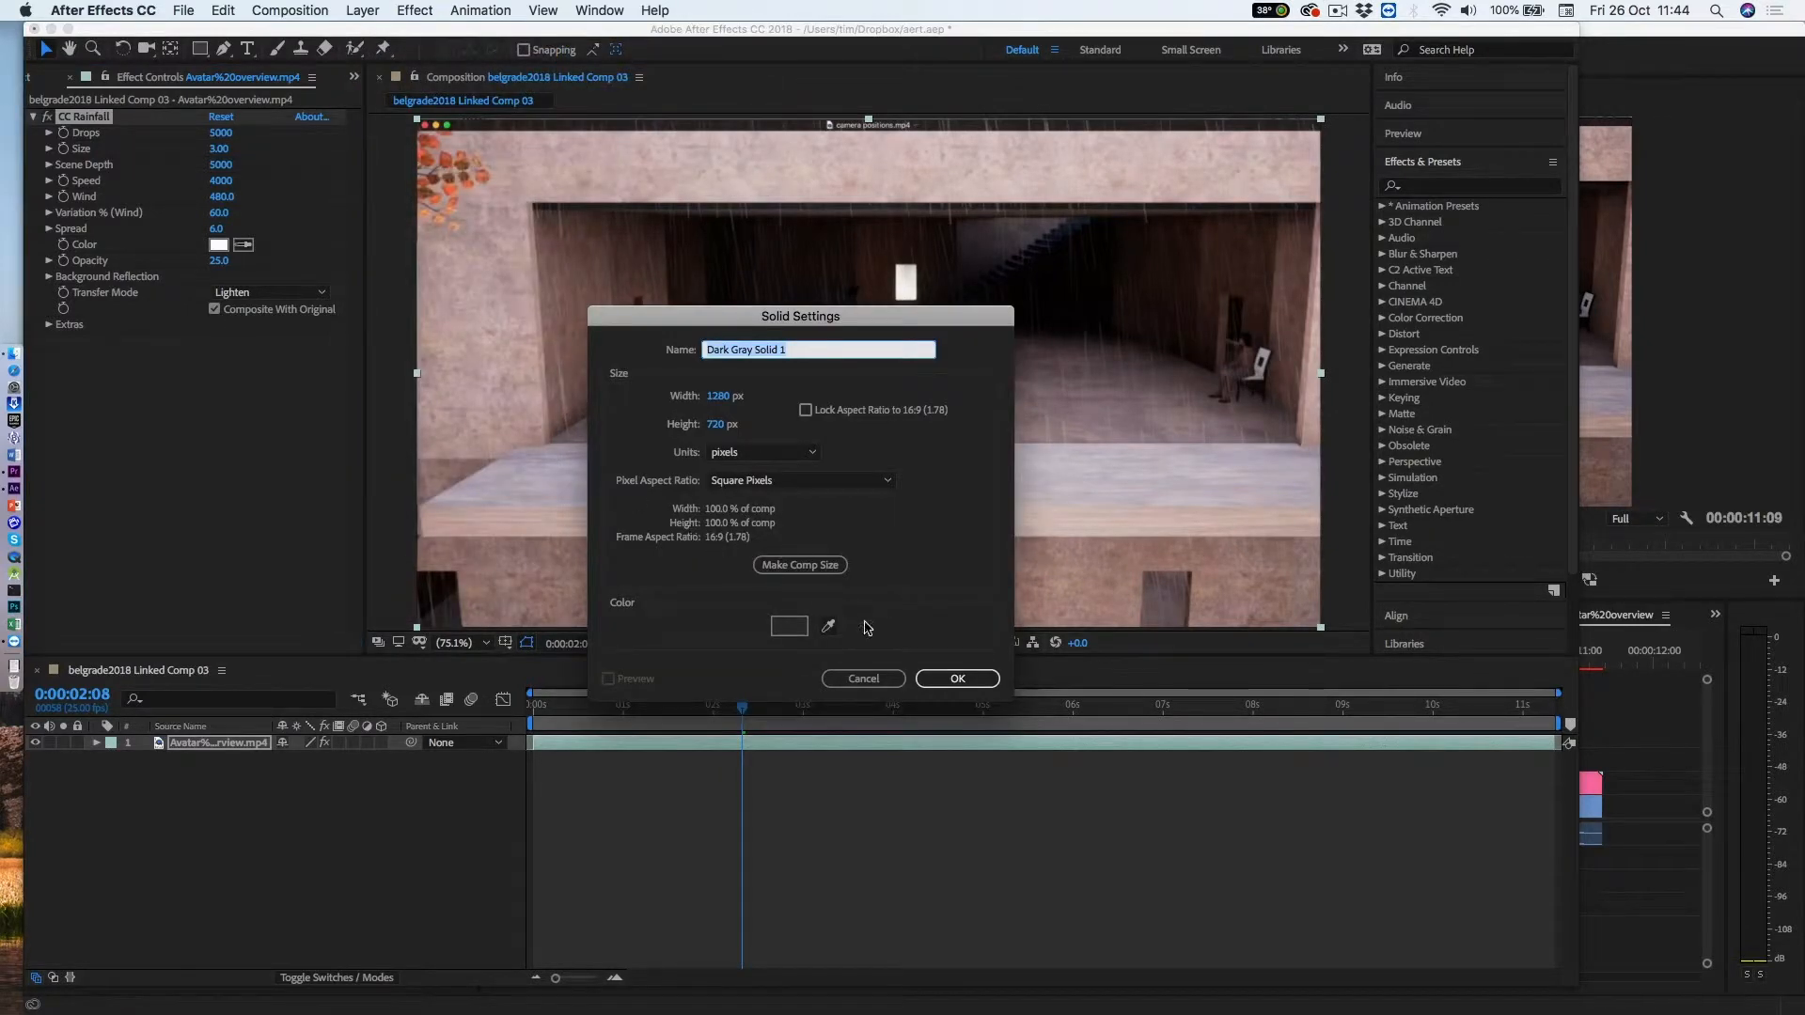
pyautogui.click(951, 678)
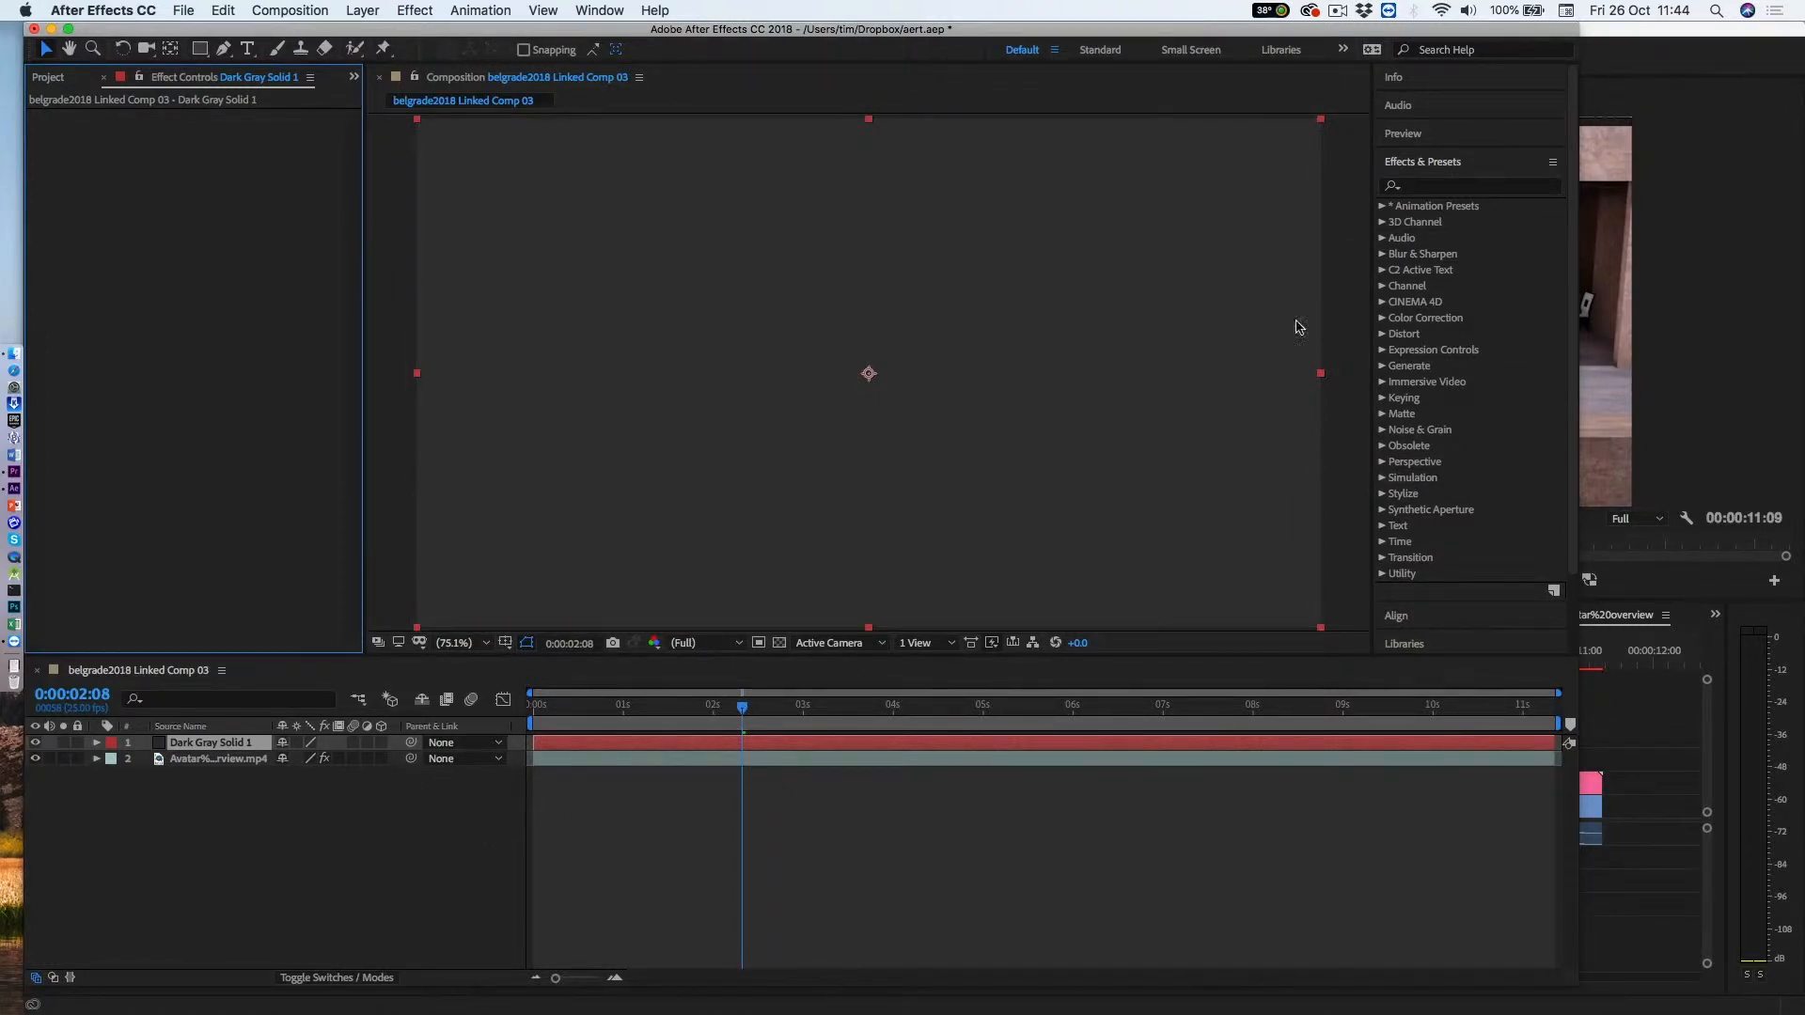
# Search the effects for "fractal" and apply Fractal Noise to the dark gray solid.
pyautogui.click(1433, 188)
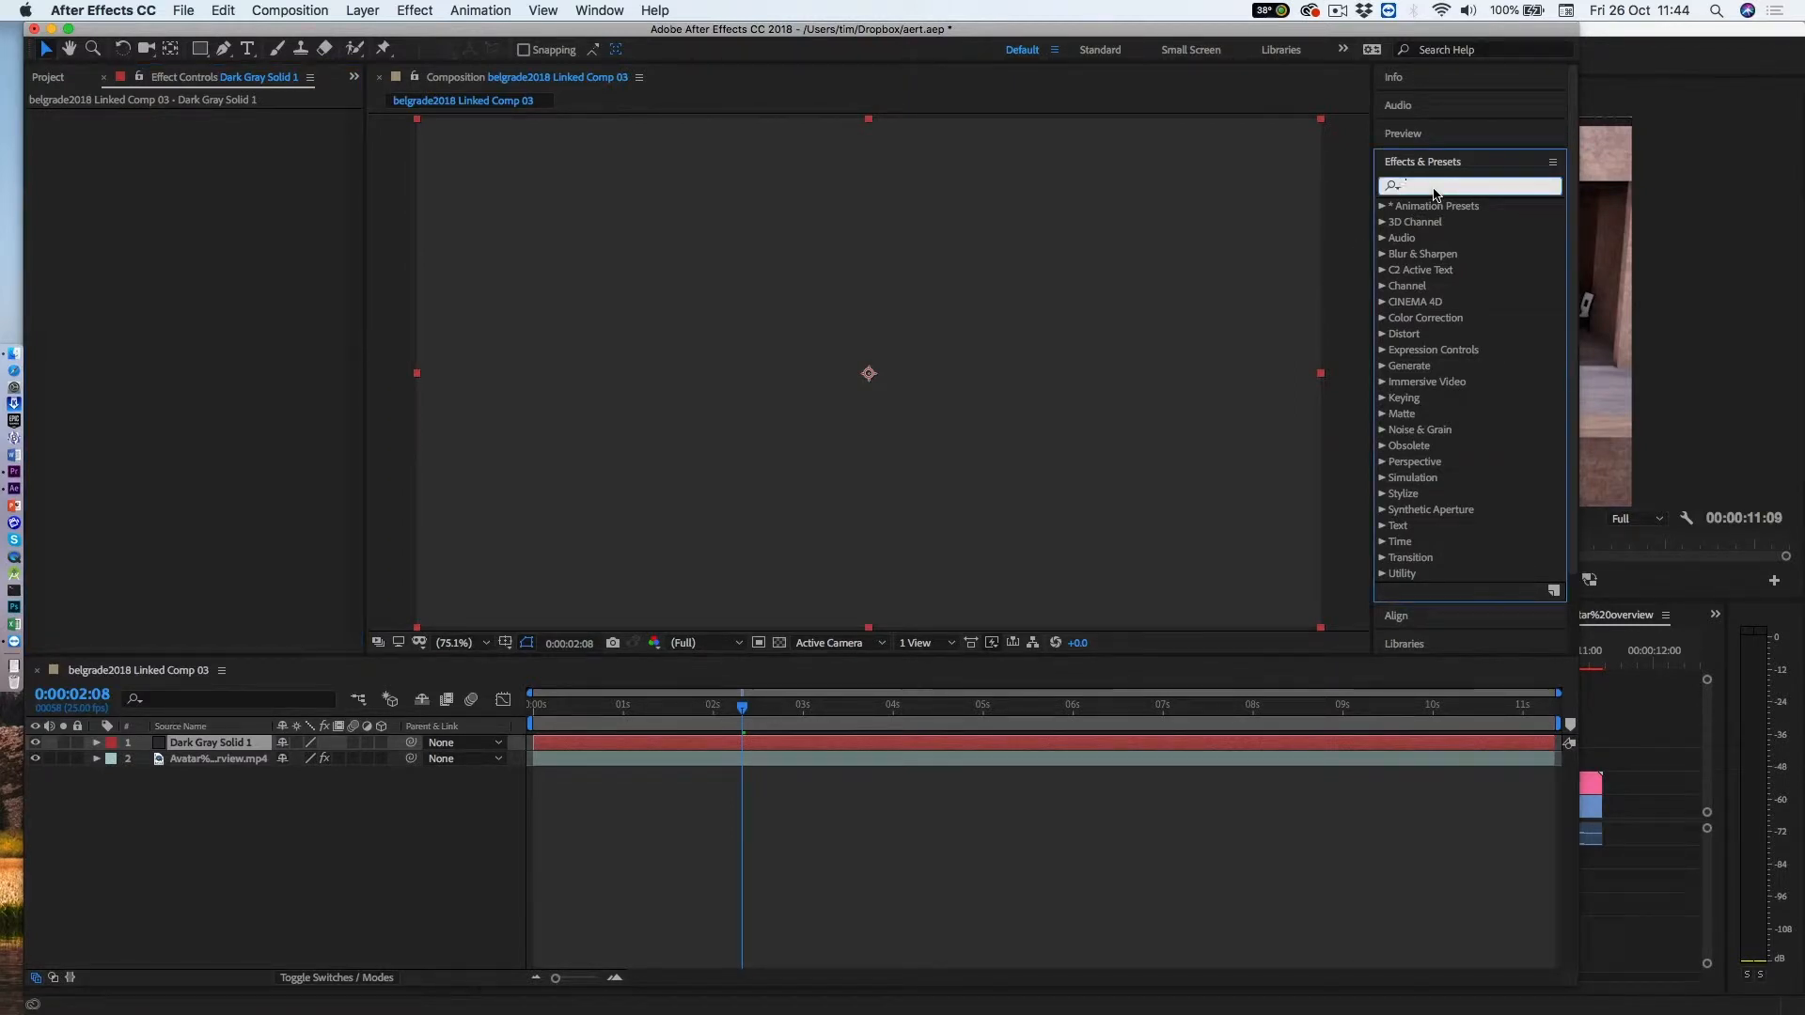
pyautogui.write('fr')
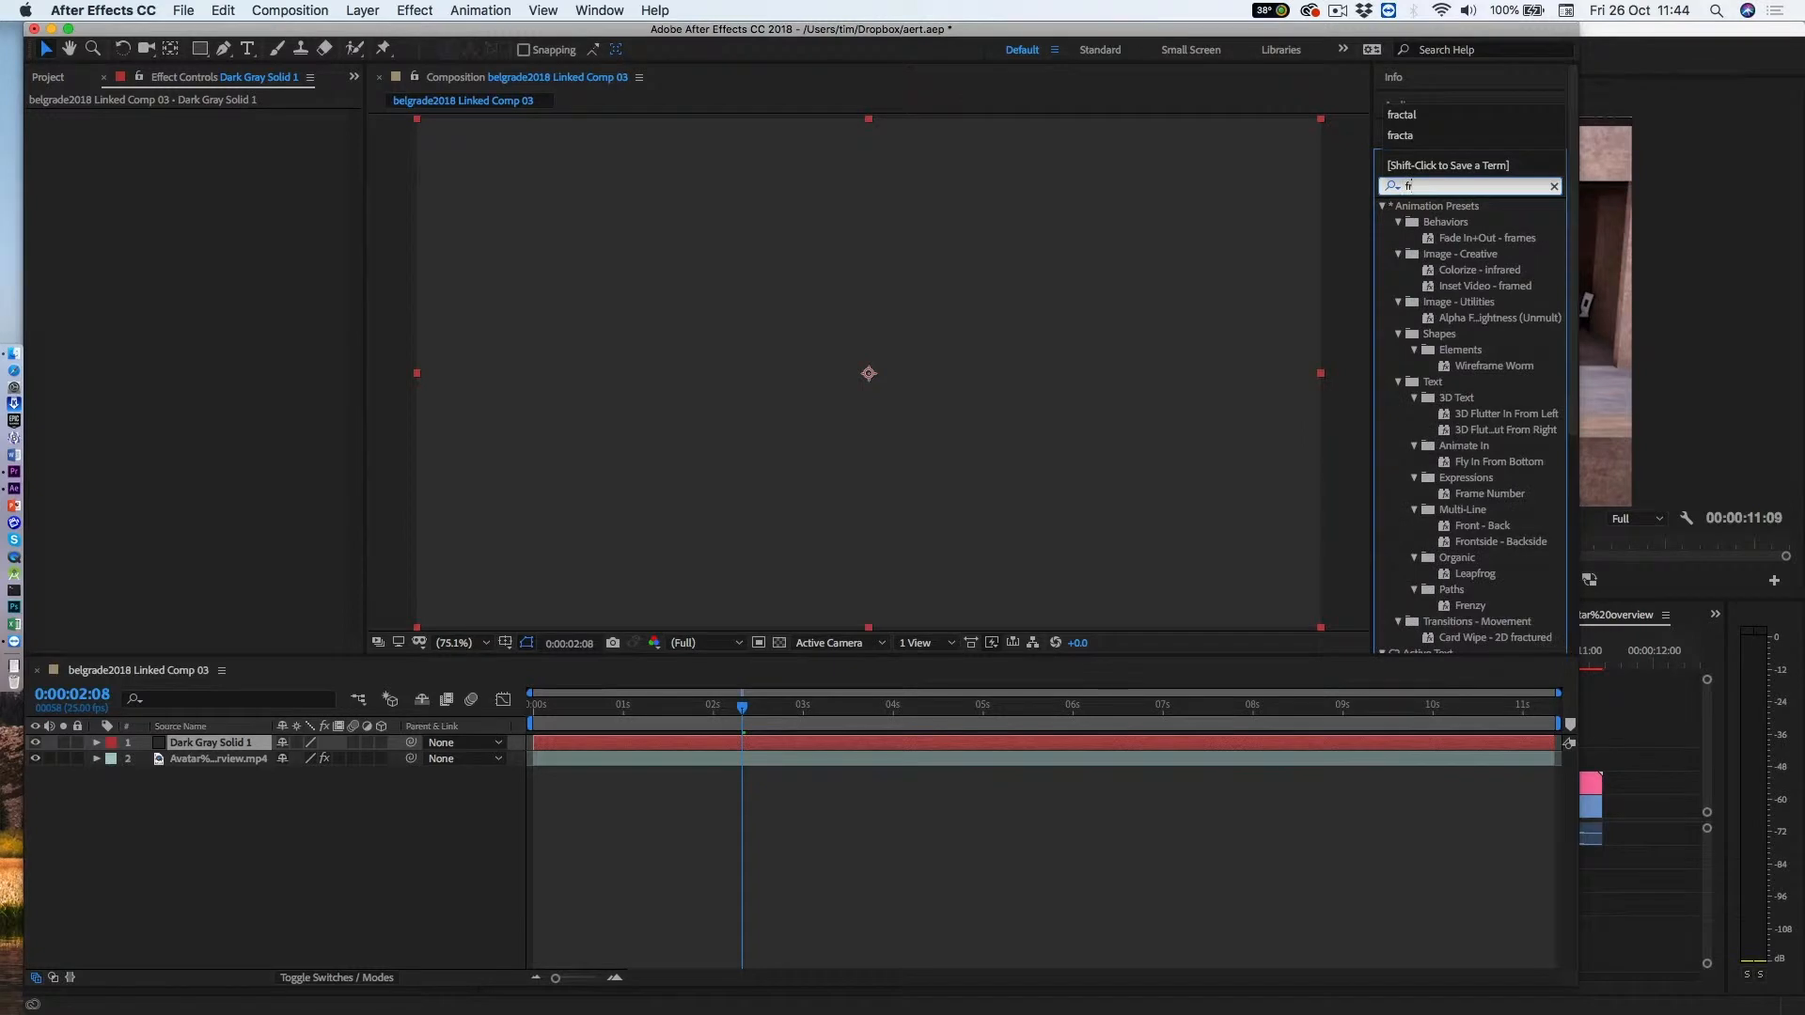
pyautogui.write('actal')
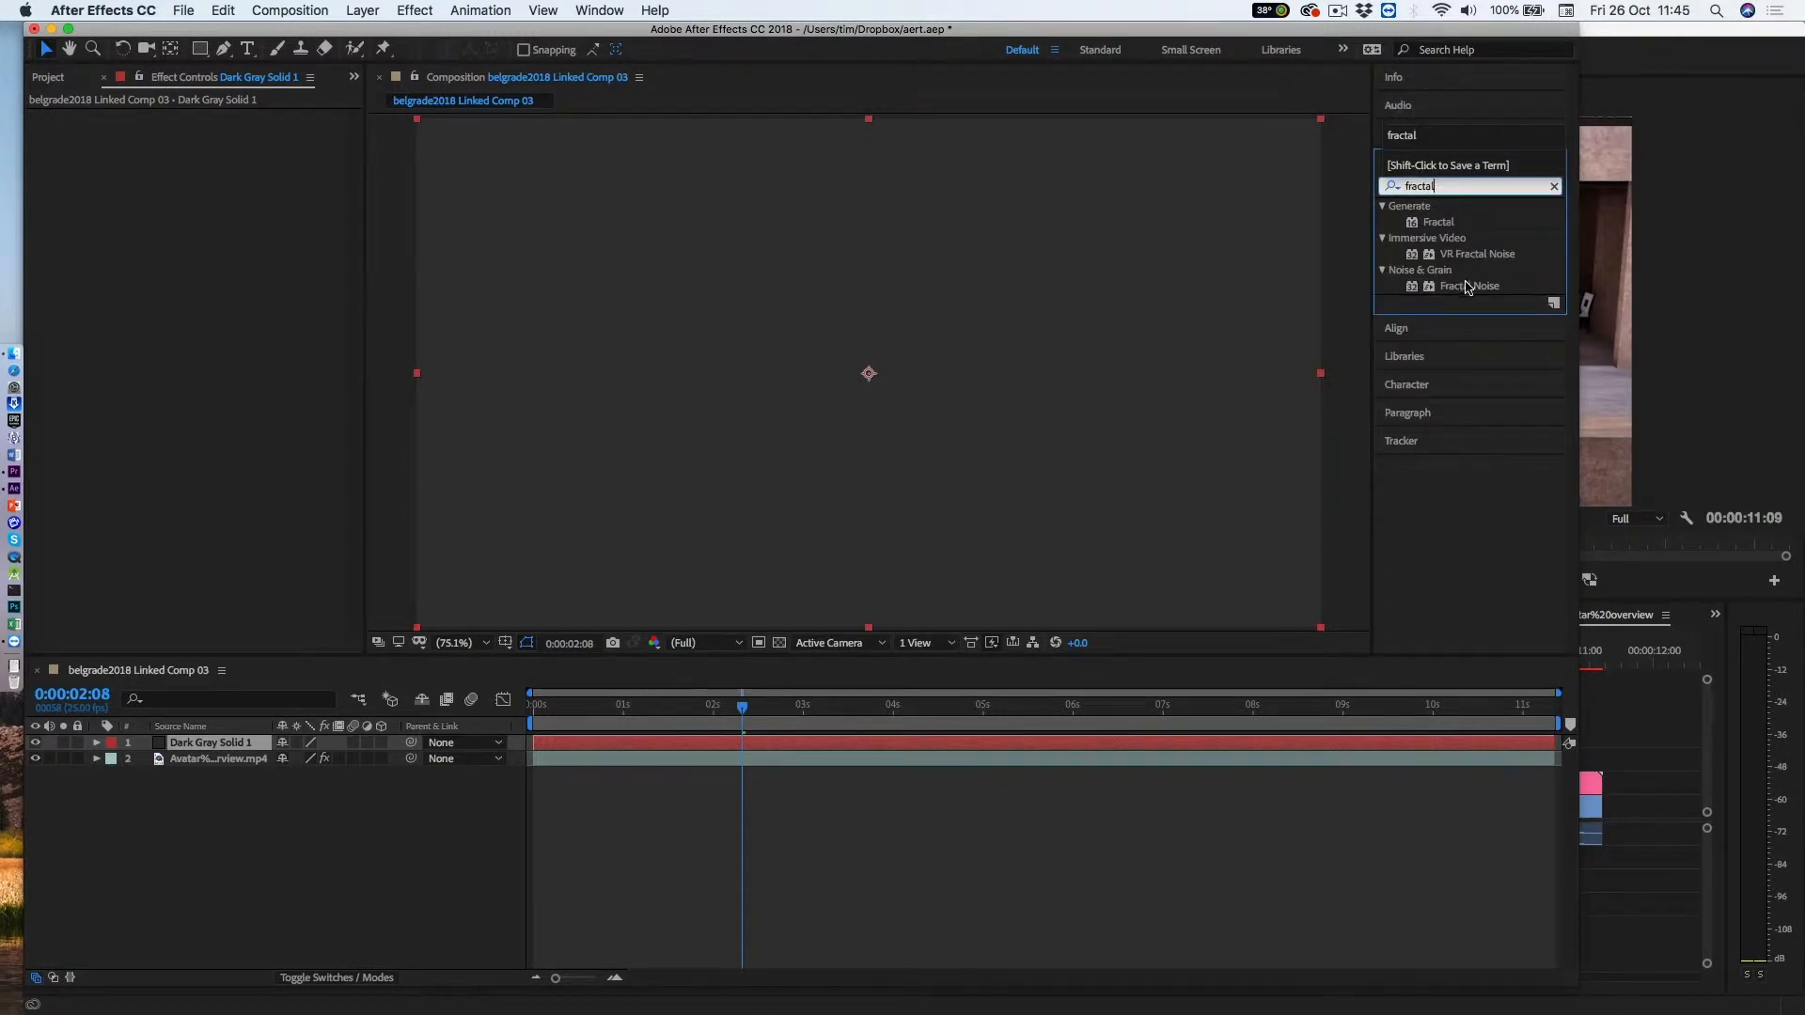
pyautogui.moveTo(1469, 286); pyautogui.dragTo(998, 342)
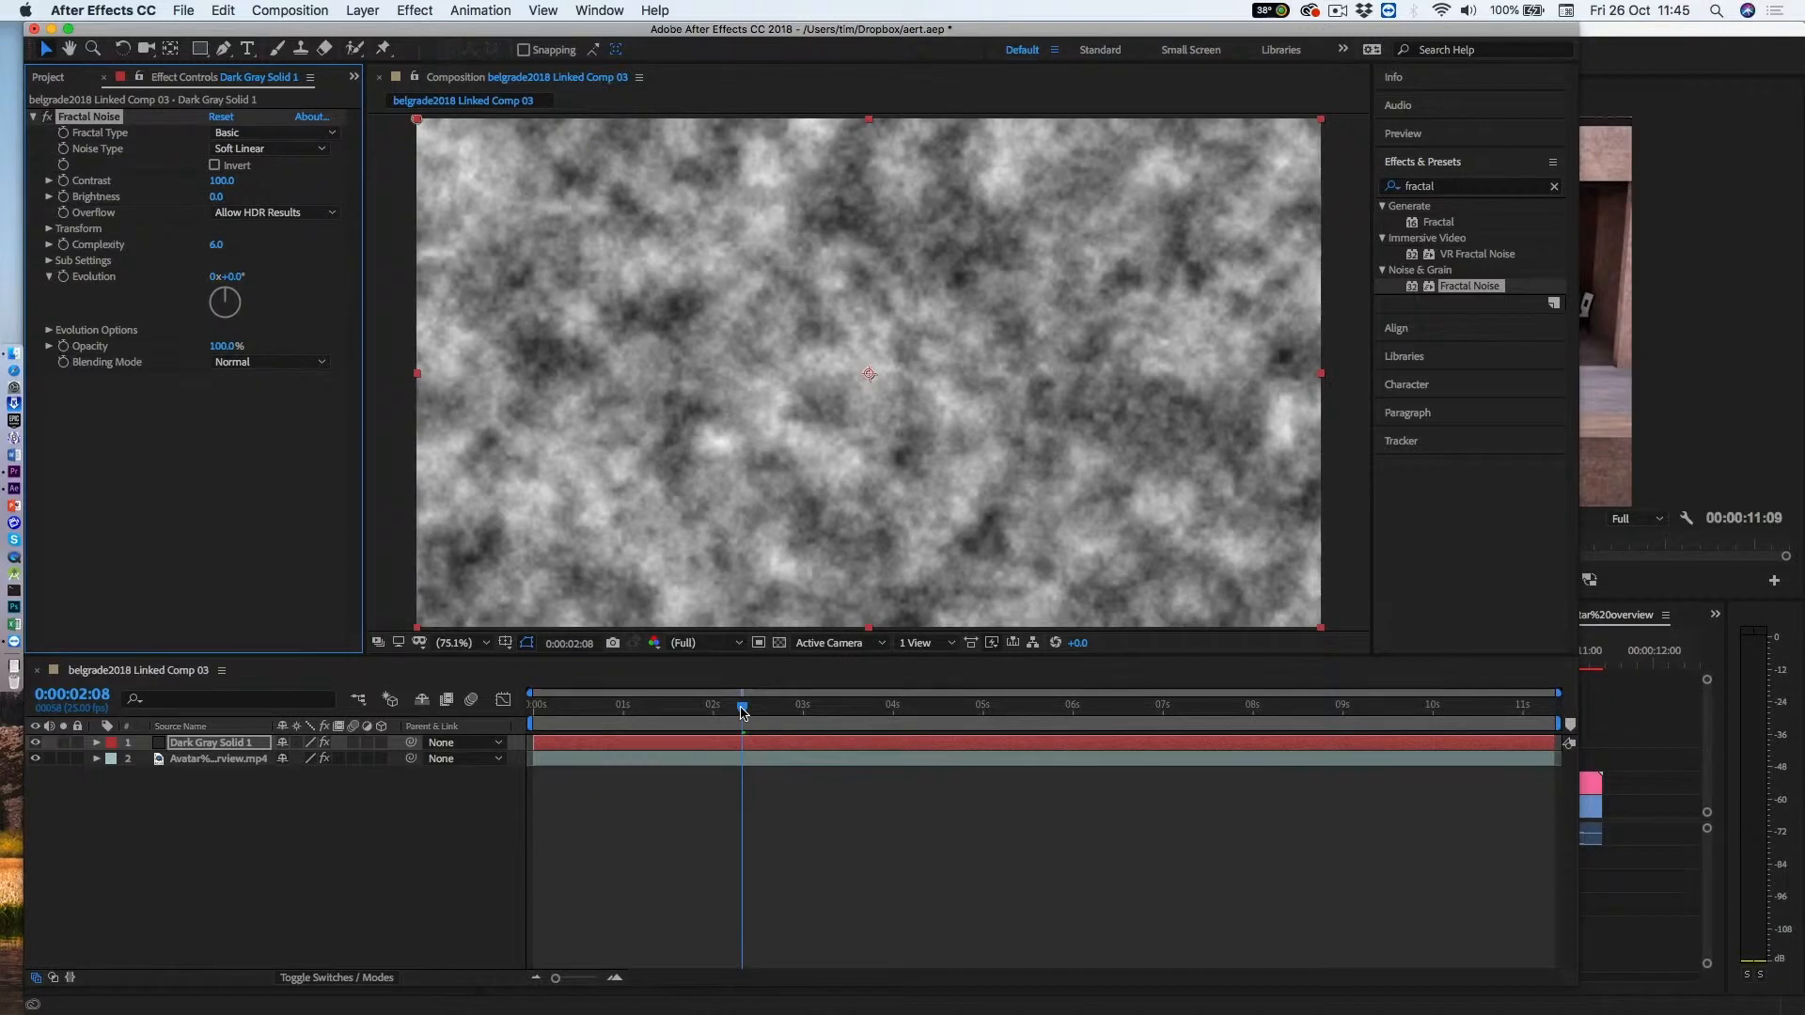
# Keyframe the Fractal Noise Evolution from 0 at the composition's start to 2 revolutions at 0:00:11:08.
pyautogui.moveTo(742, 711); pyautogui.dragTo(525, 705)
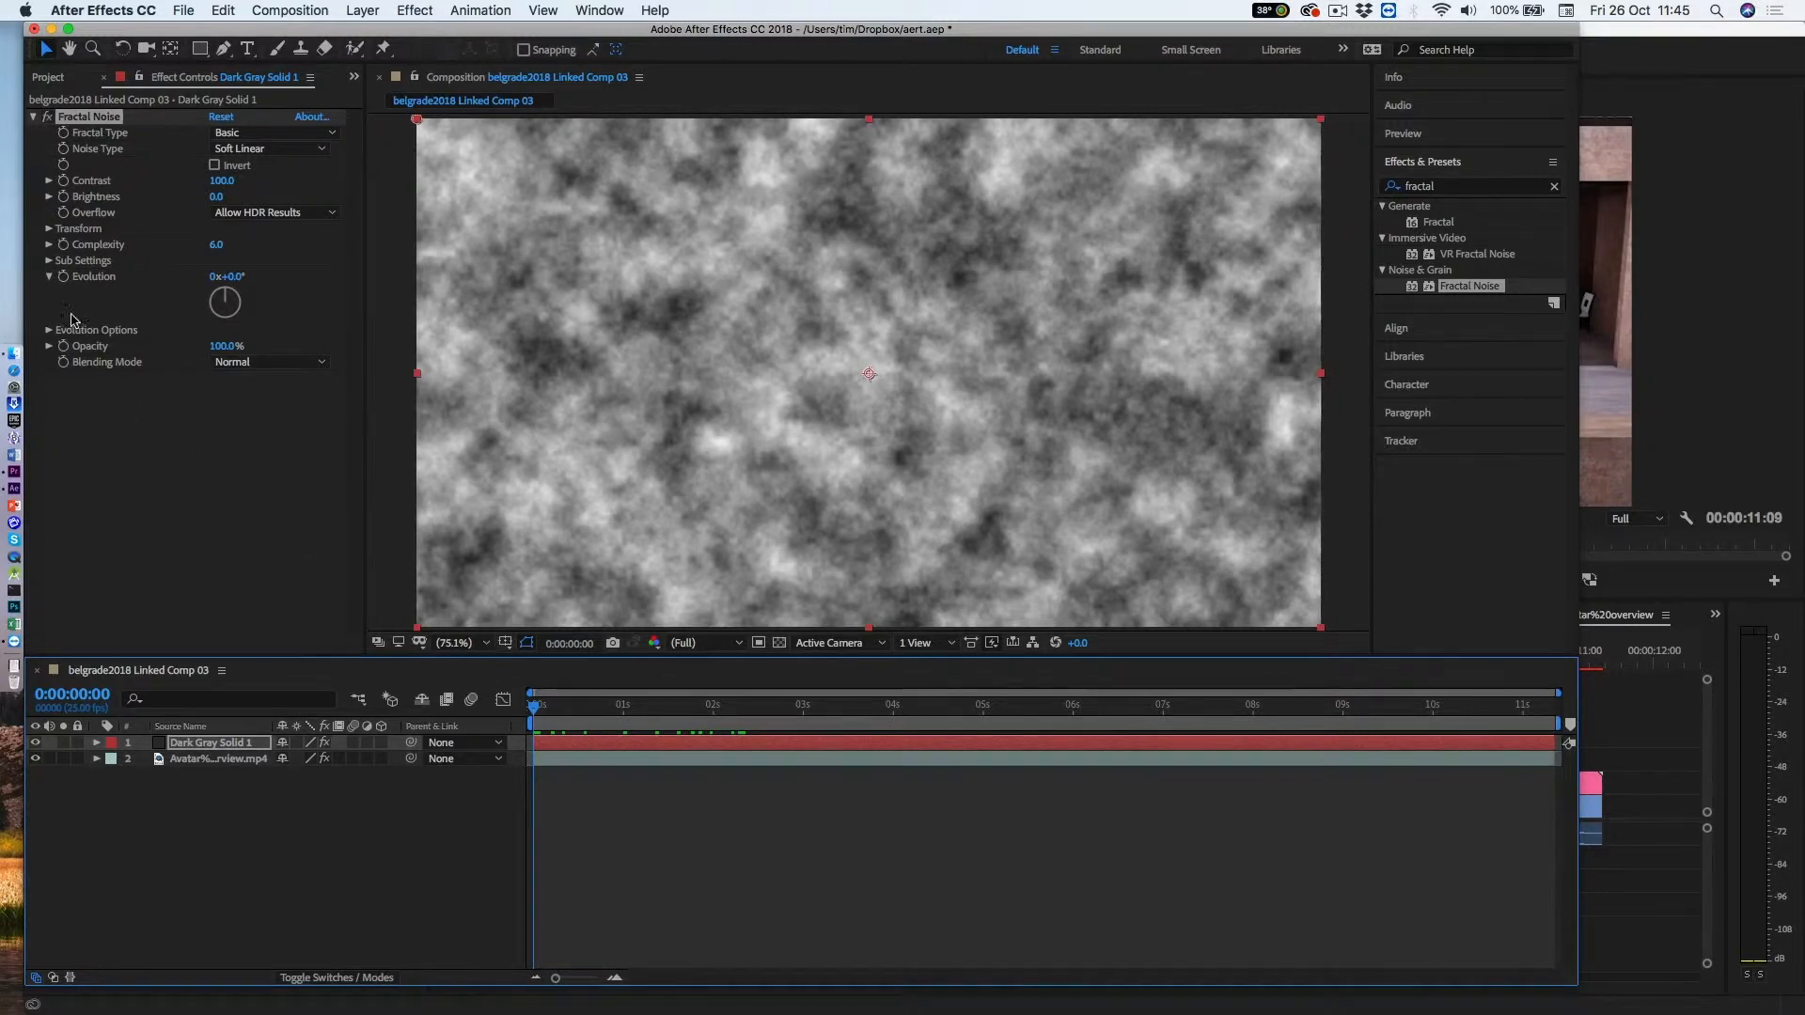
pyautogui.click(59, 275)
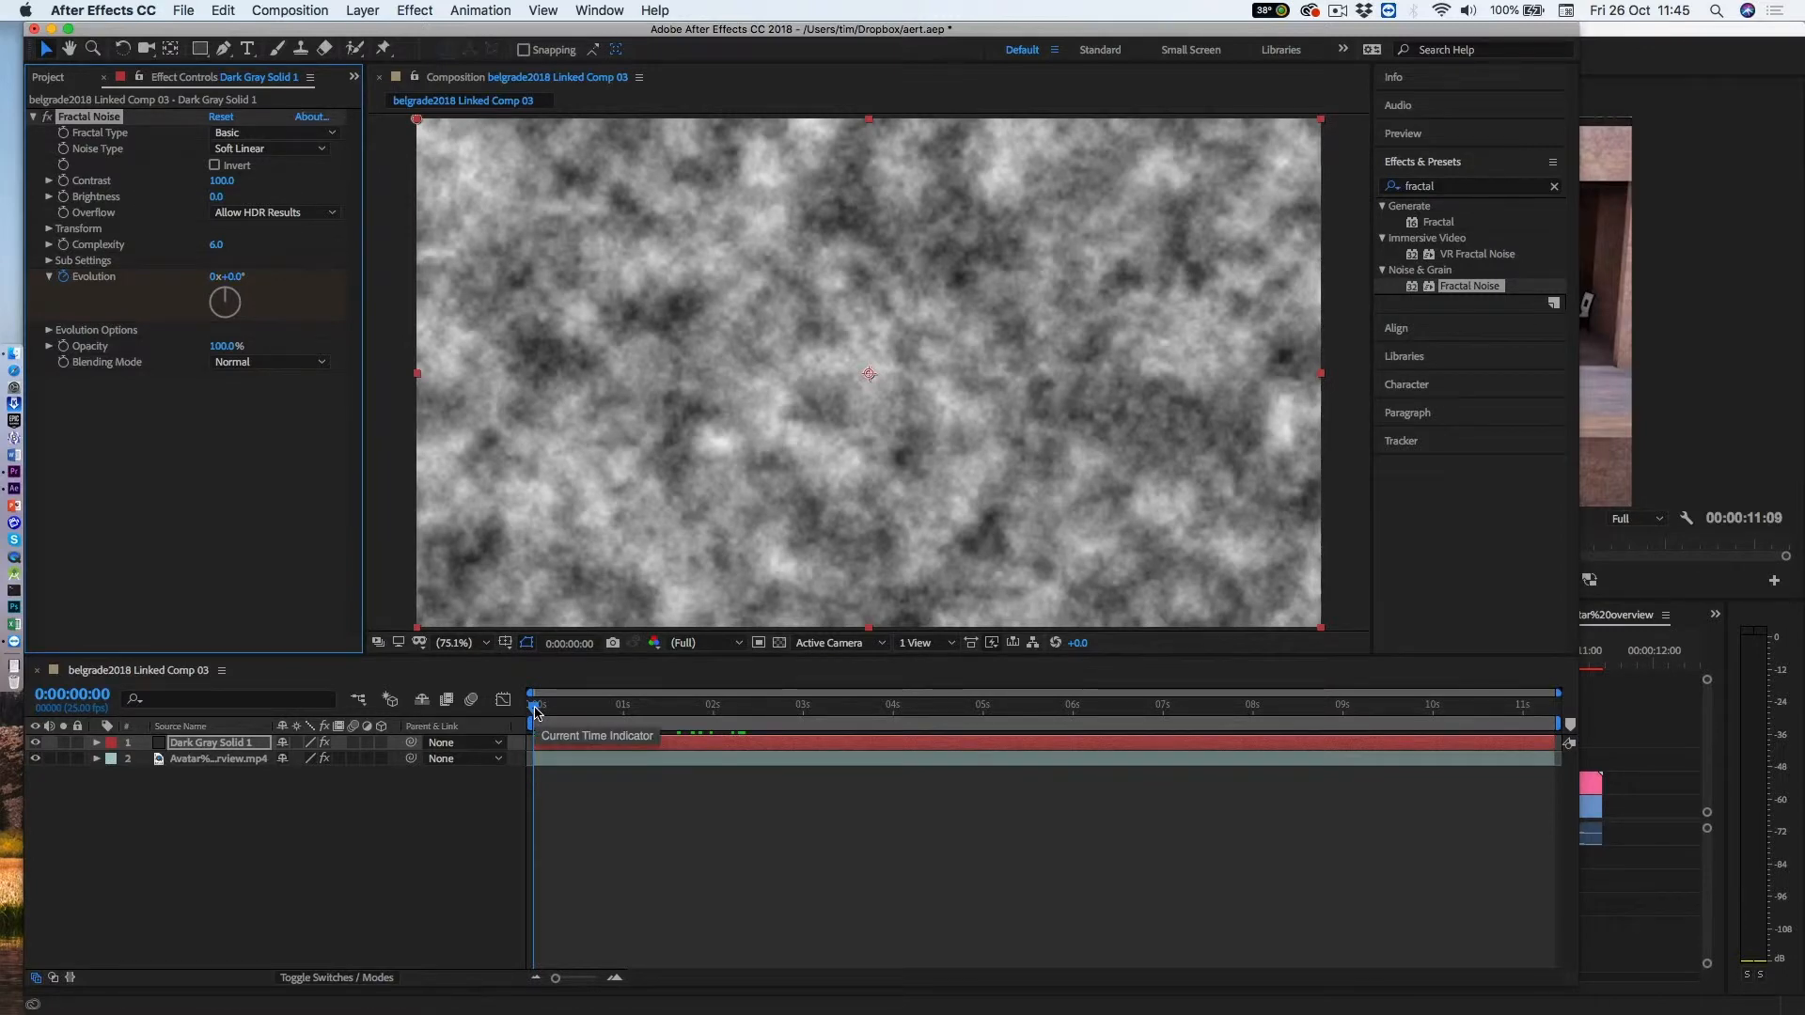
pyautogui.moveTo(535, 711); pyautogui.dragTo(1577, 736)
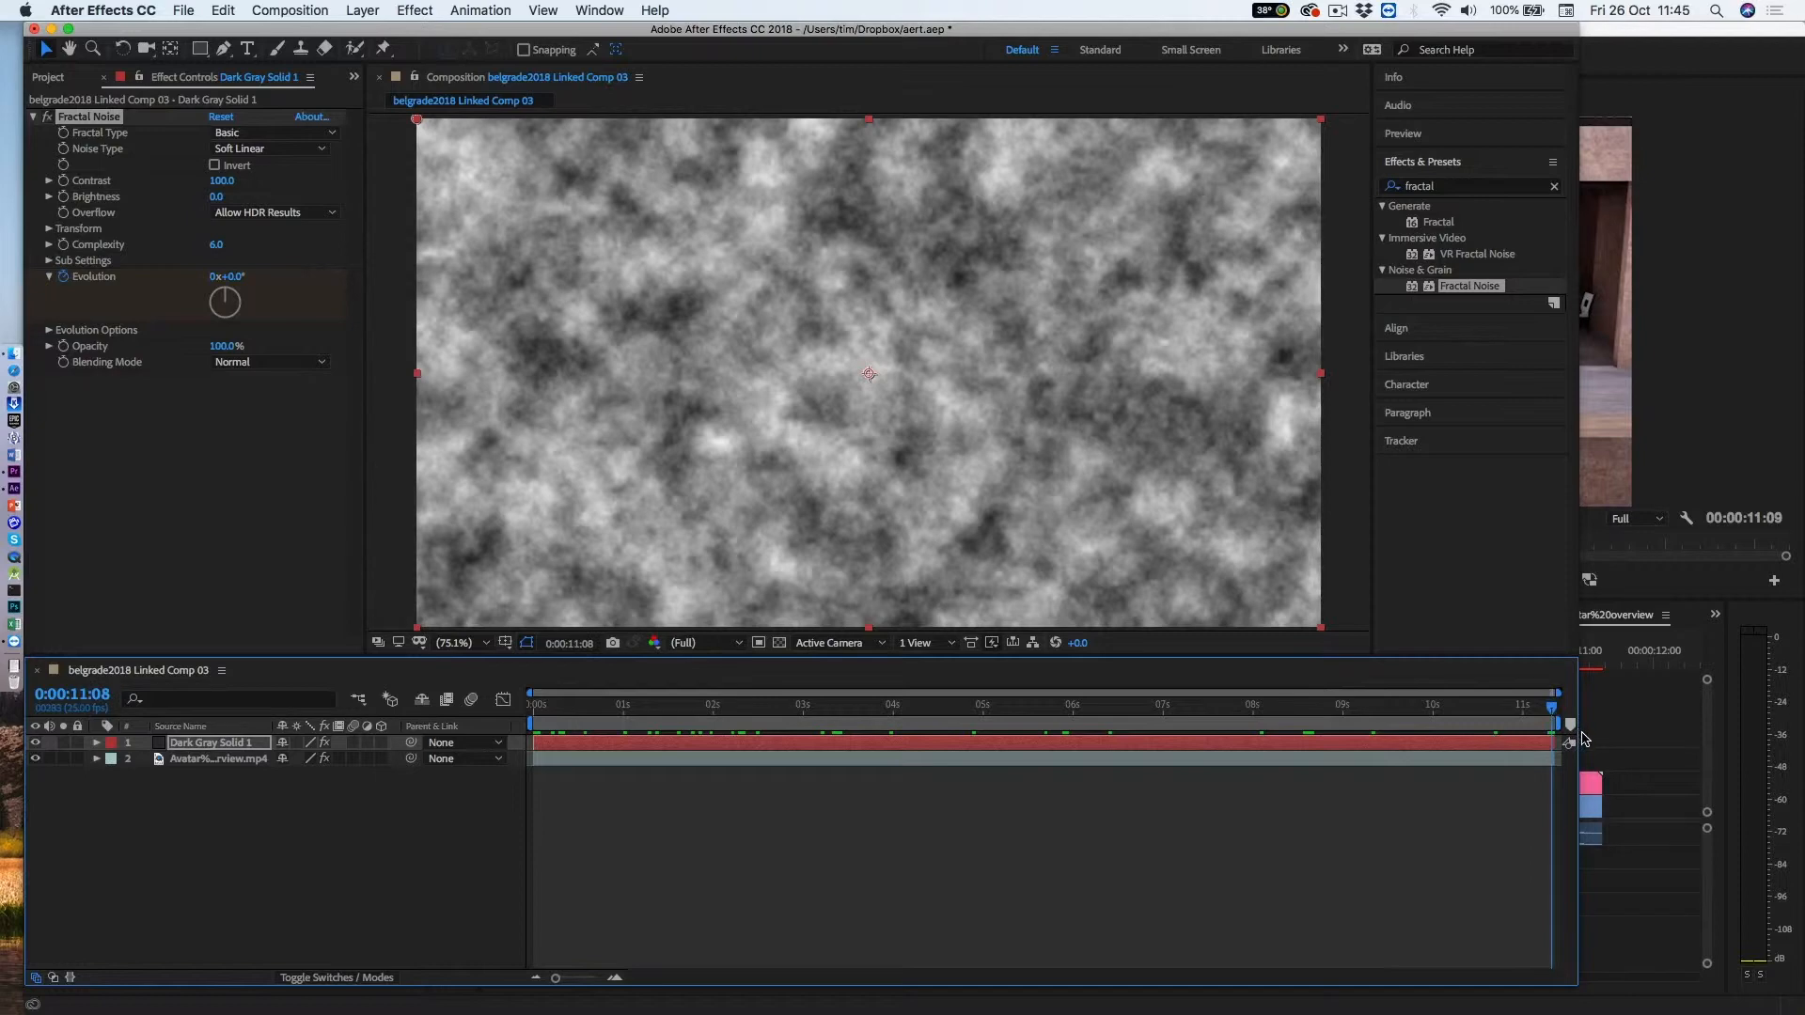
pyautogui.click(214, 279)
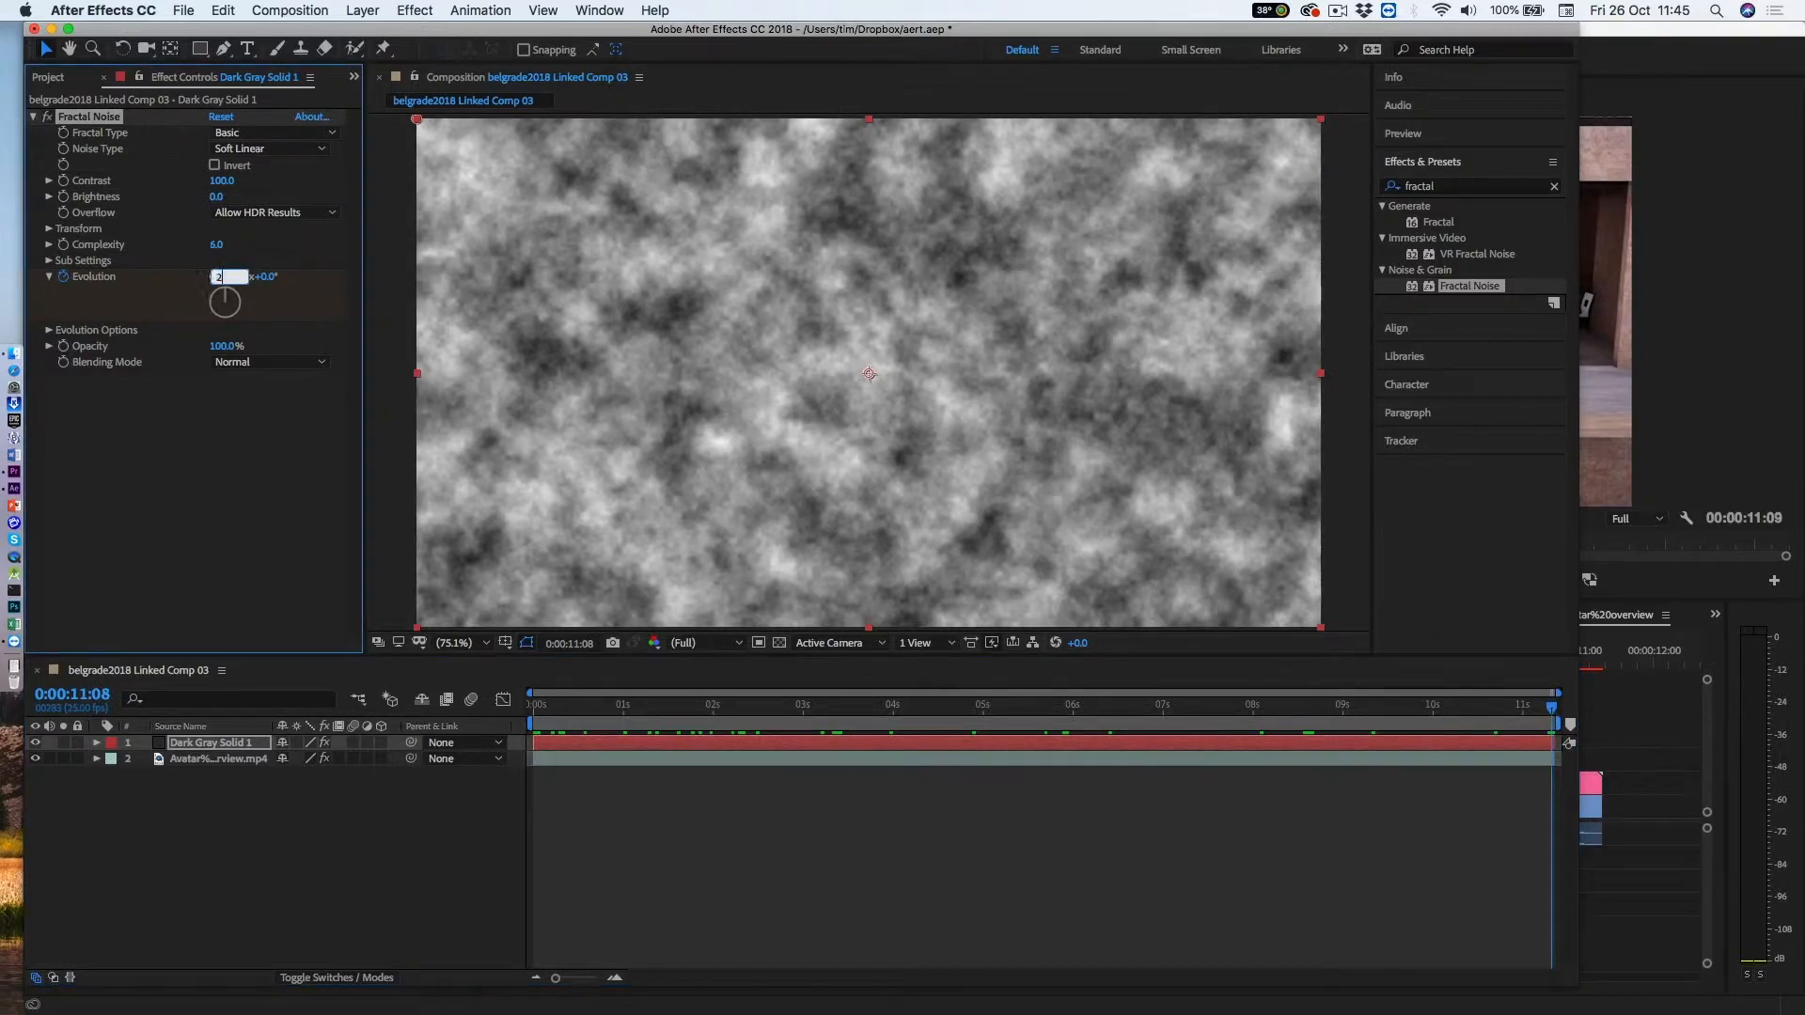
pyautogui.press('Return')
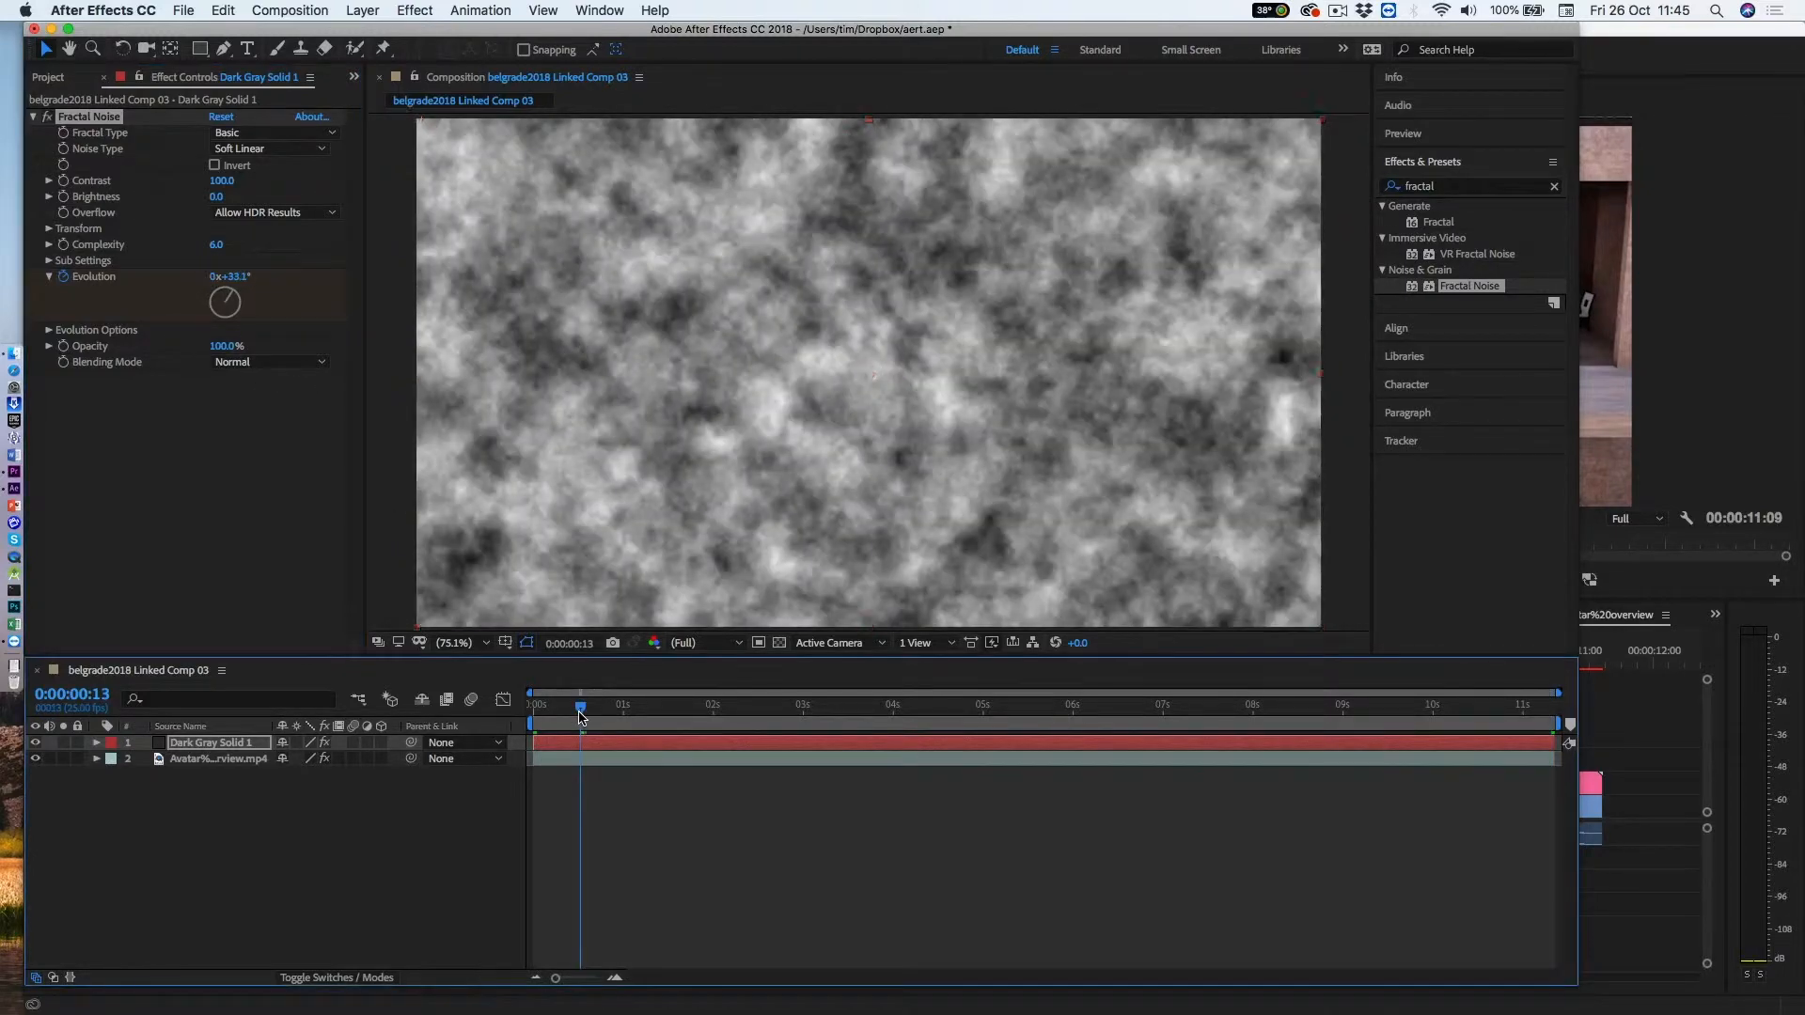
# Play back the animated fractal noise from 0:00:00:13 and return to the start of the composition.
pyautogui.press('space')
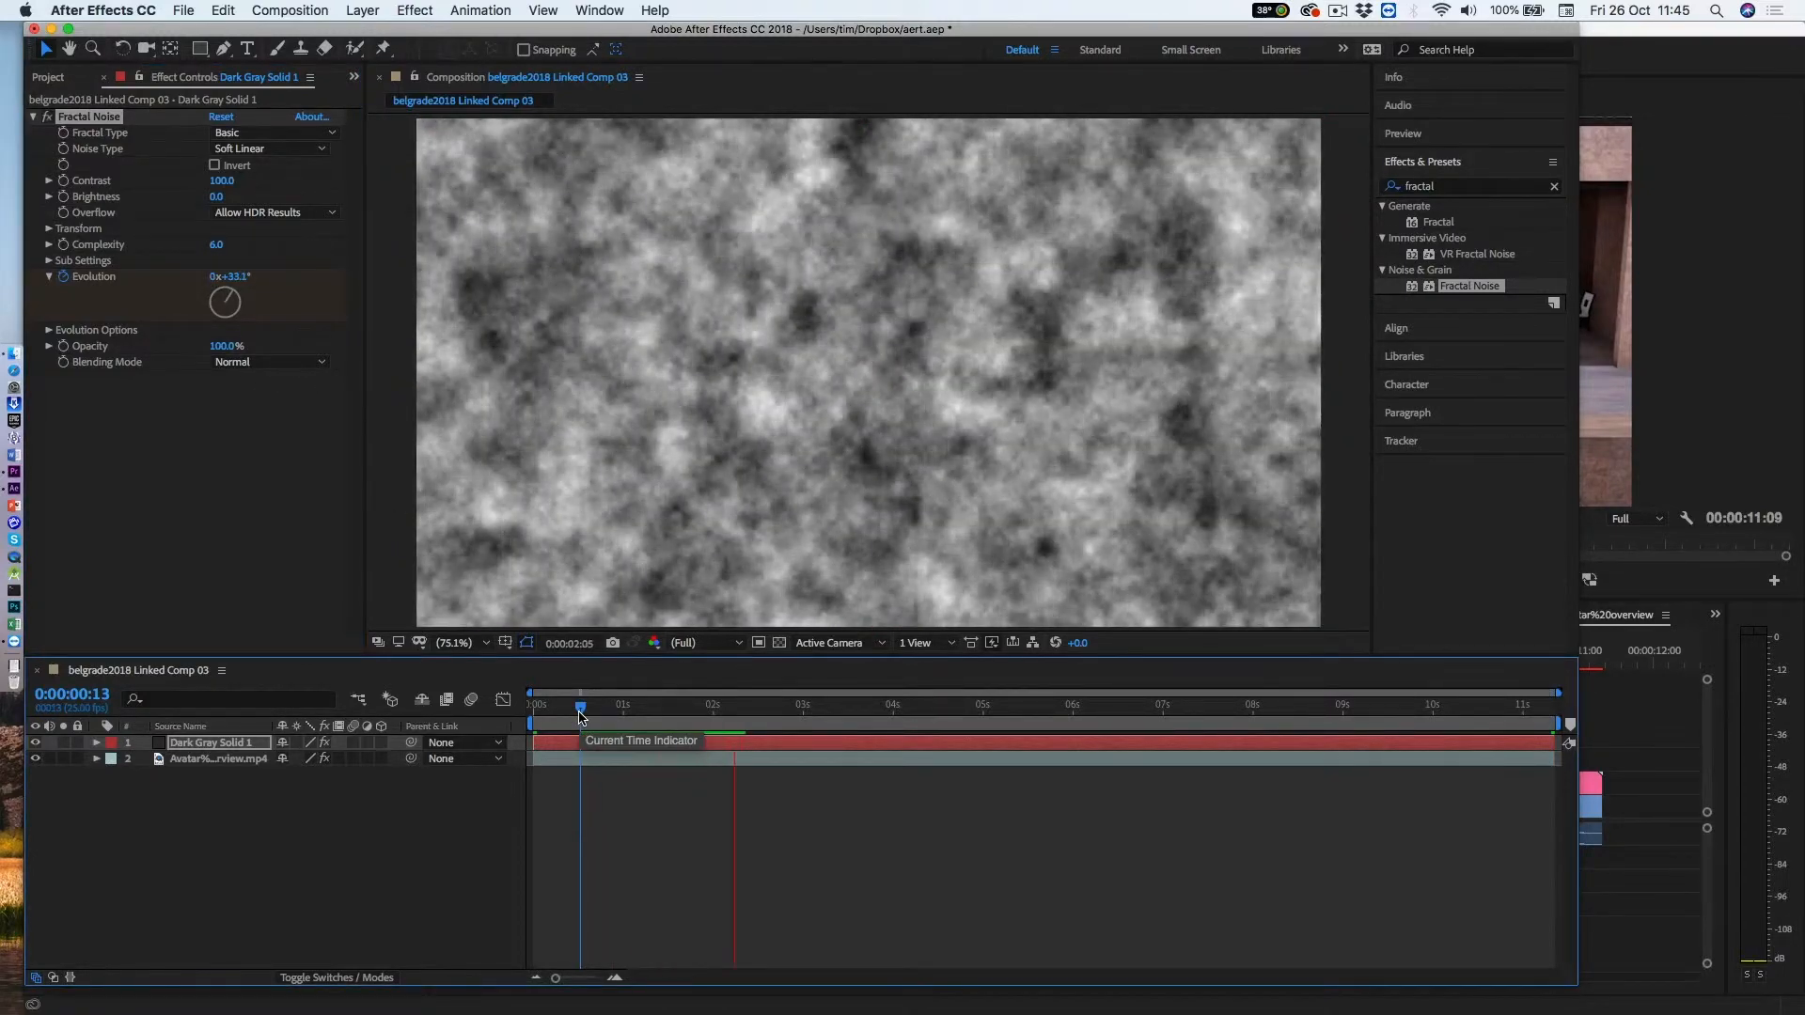
pyautogui.press('space')
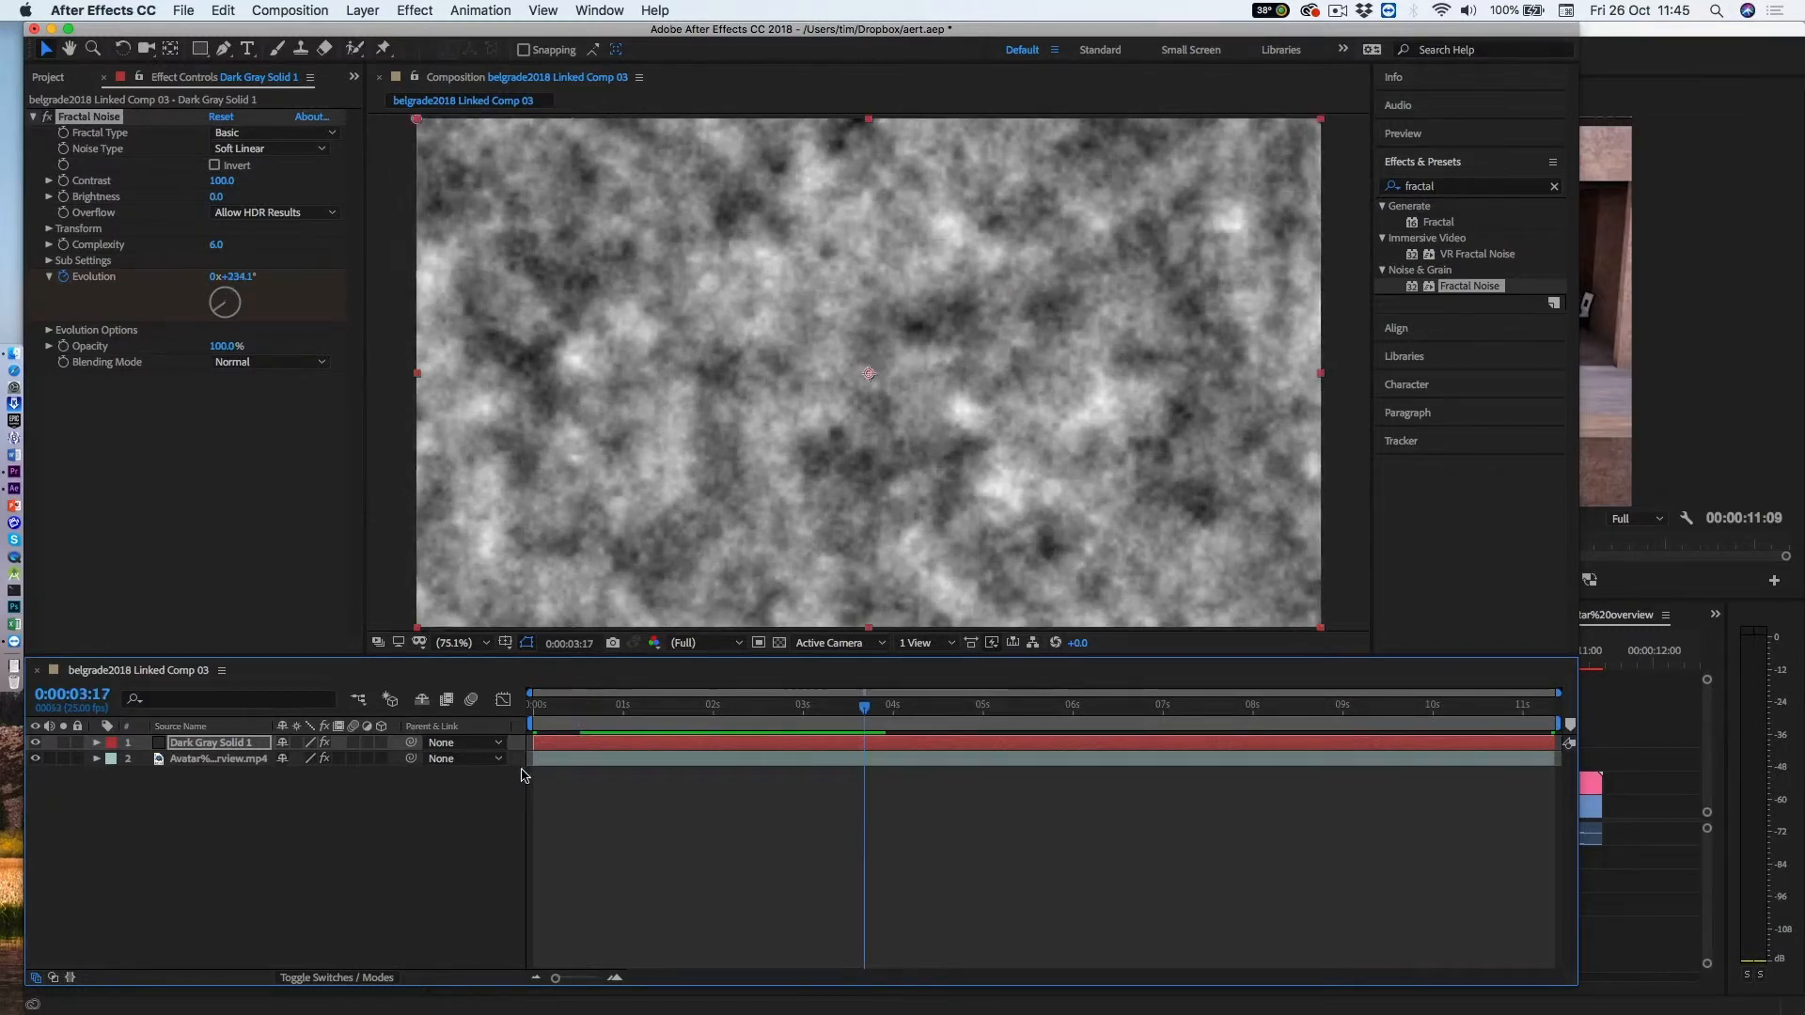
pyautogui.moveTo(849, 715); pyautogui.dragTo(518, 712)
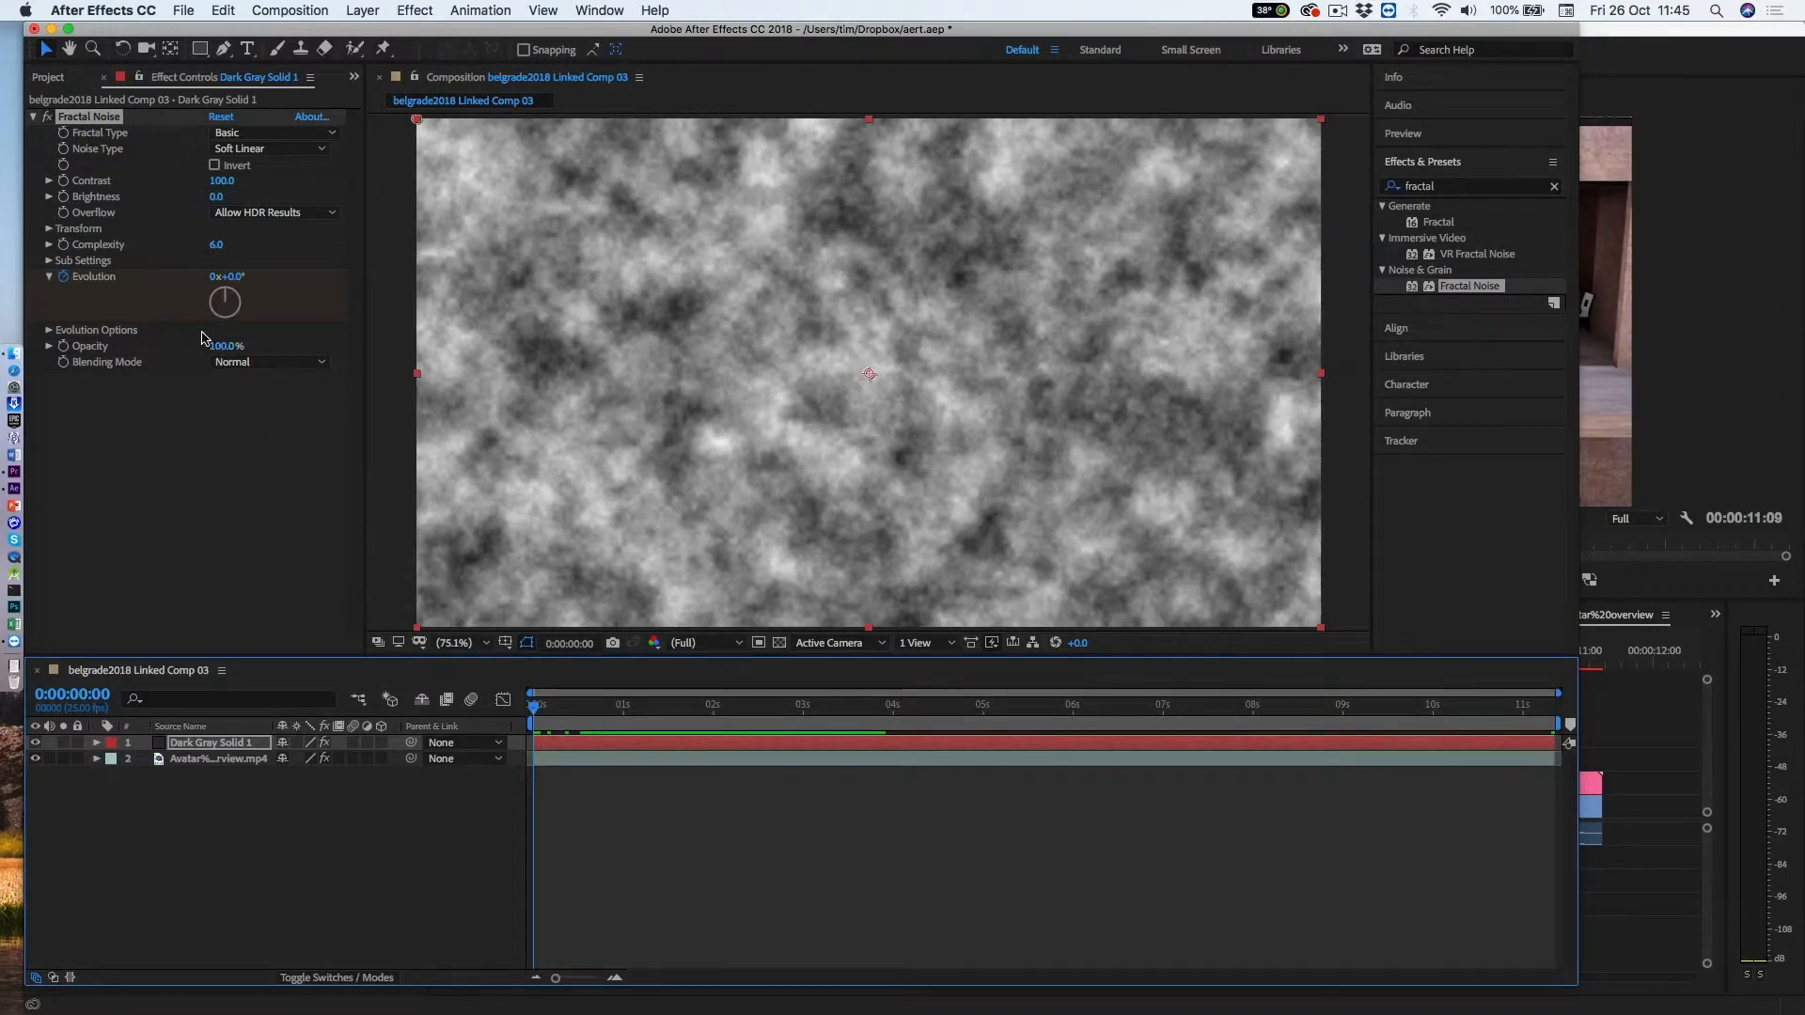
# Draw a closed irregular mask on the noise solid with the Pen tool, over the wall beside the stage opening below the leaves.
pyautogui.click(223, 52)
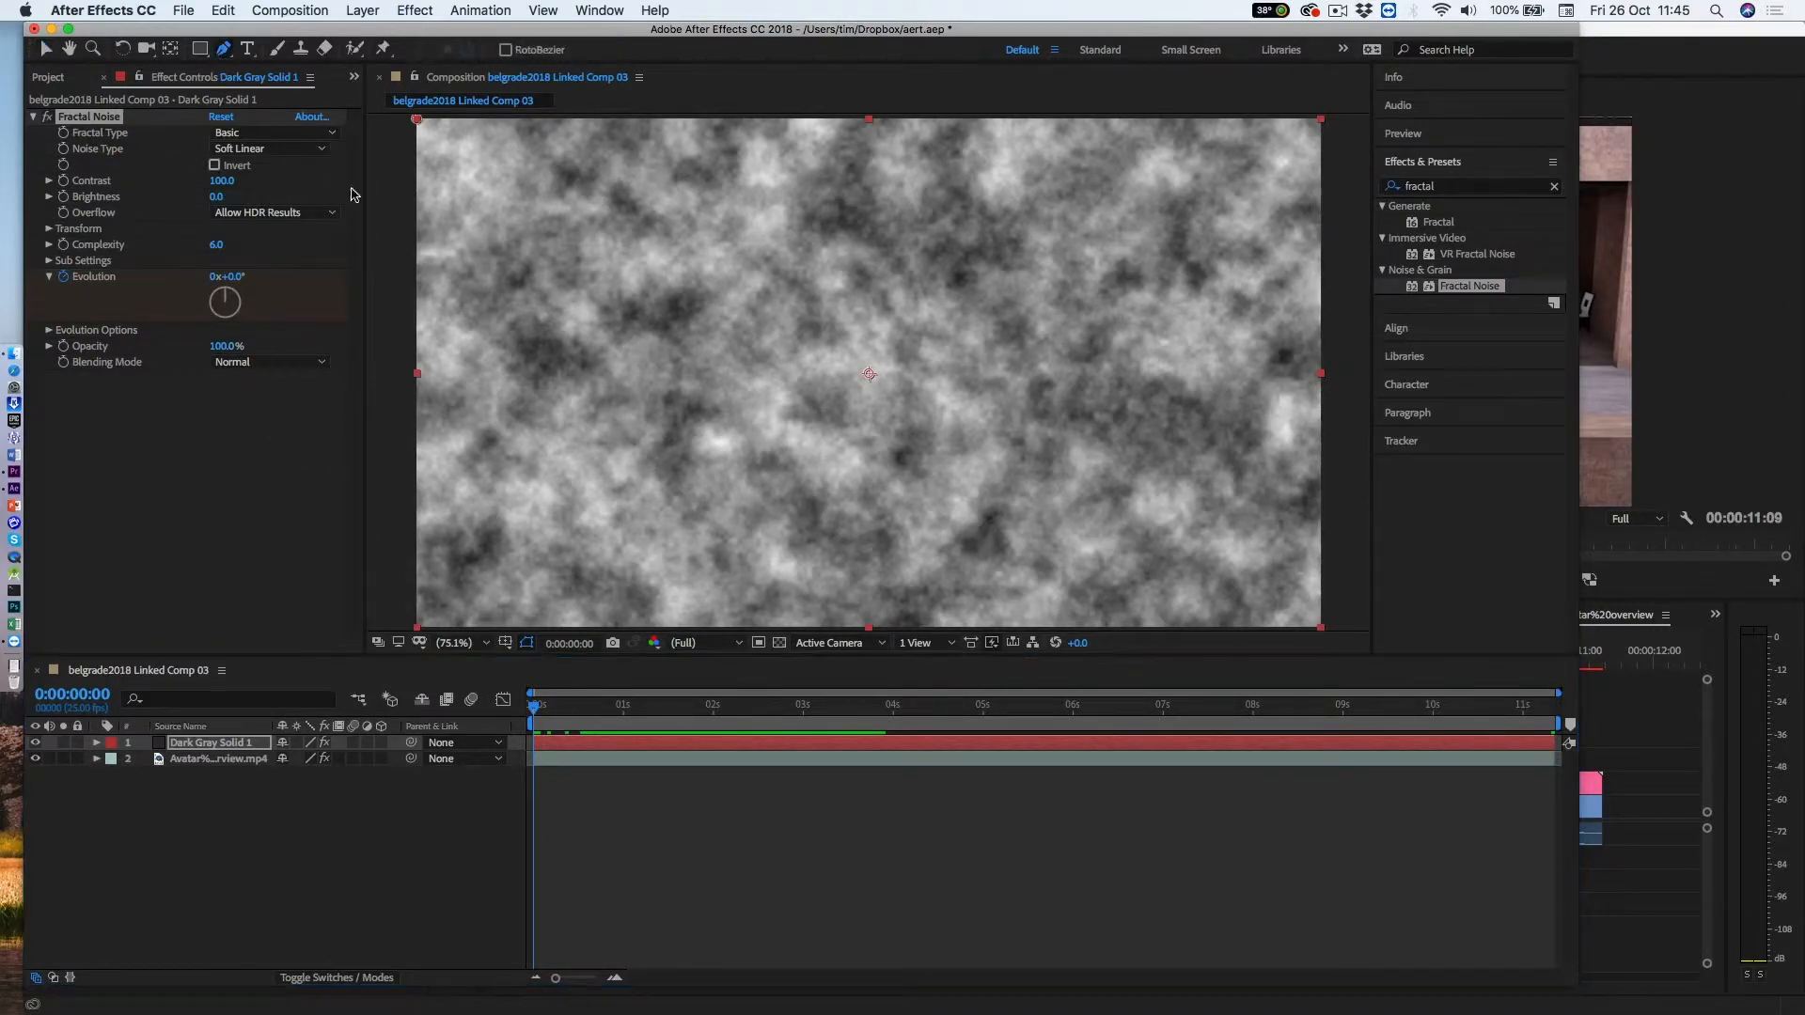
pyautogui.click(467, 257)
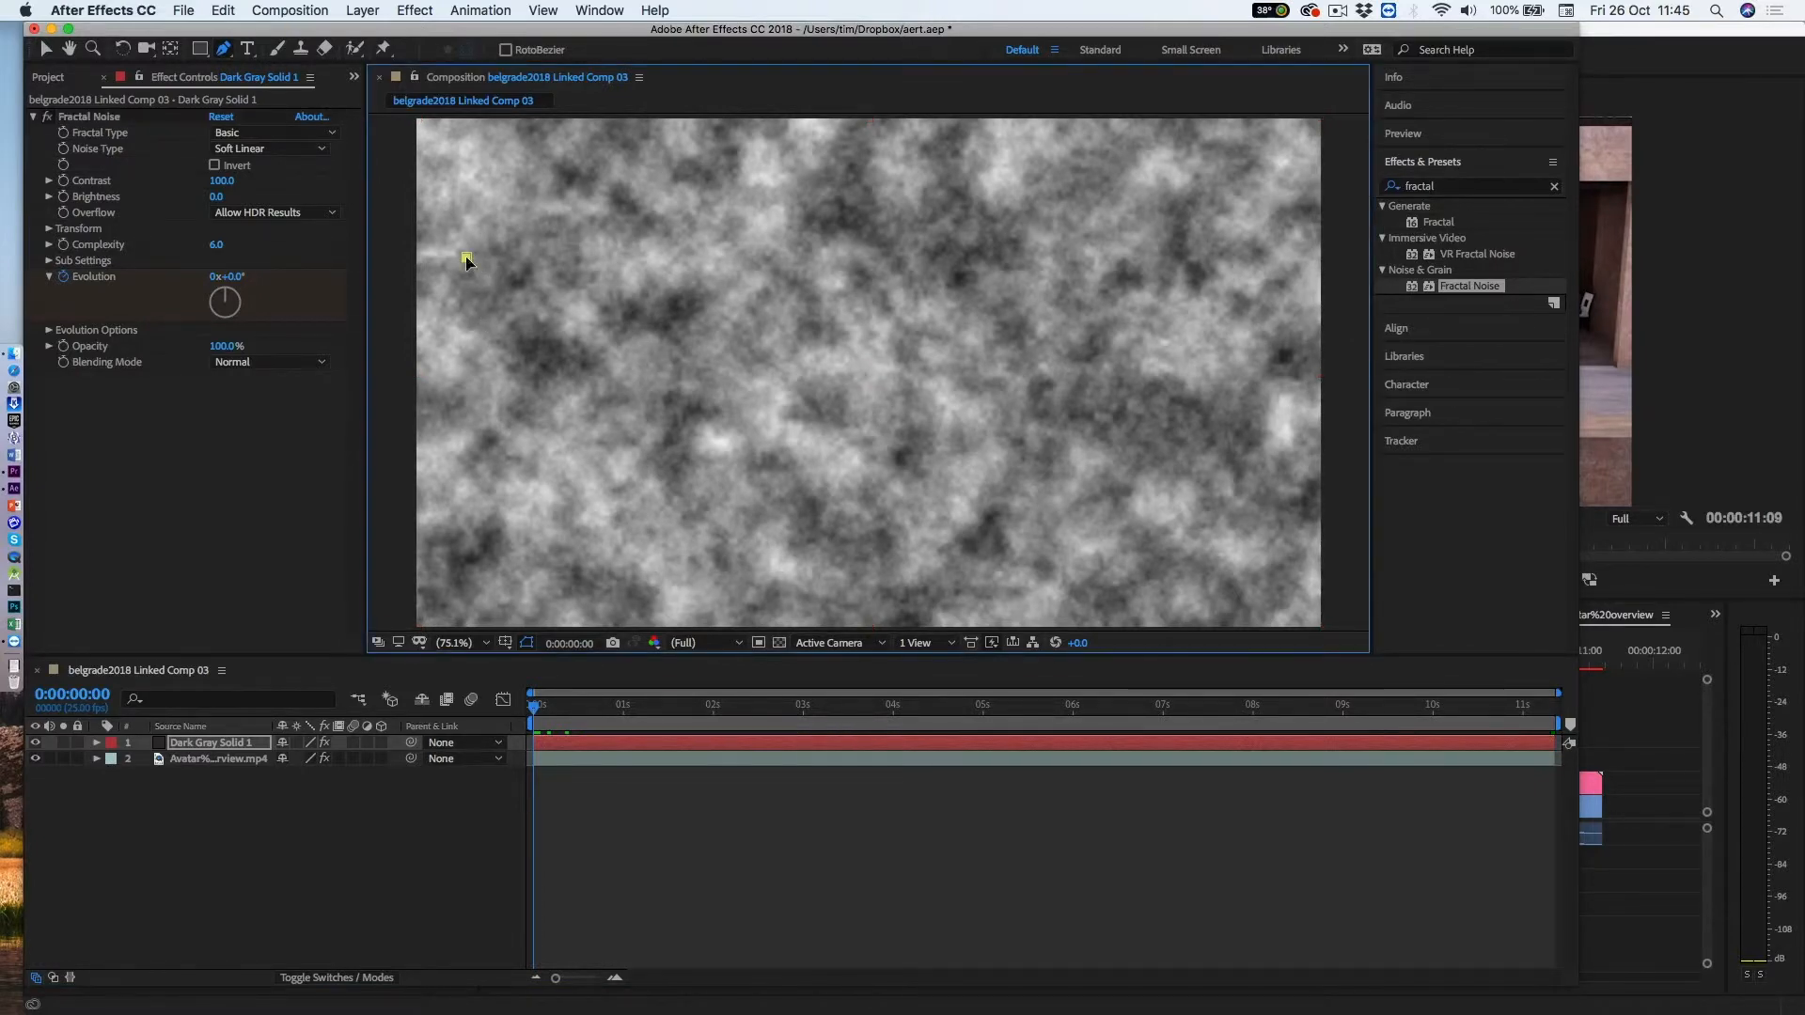
pyautogui.click(534, 210)
pyautogui.click(559, 241)
pyautogui.click(617, 265)
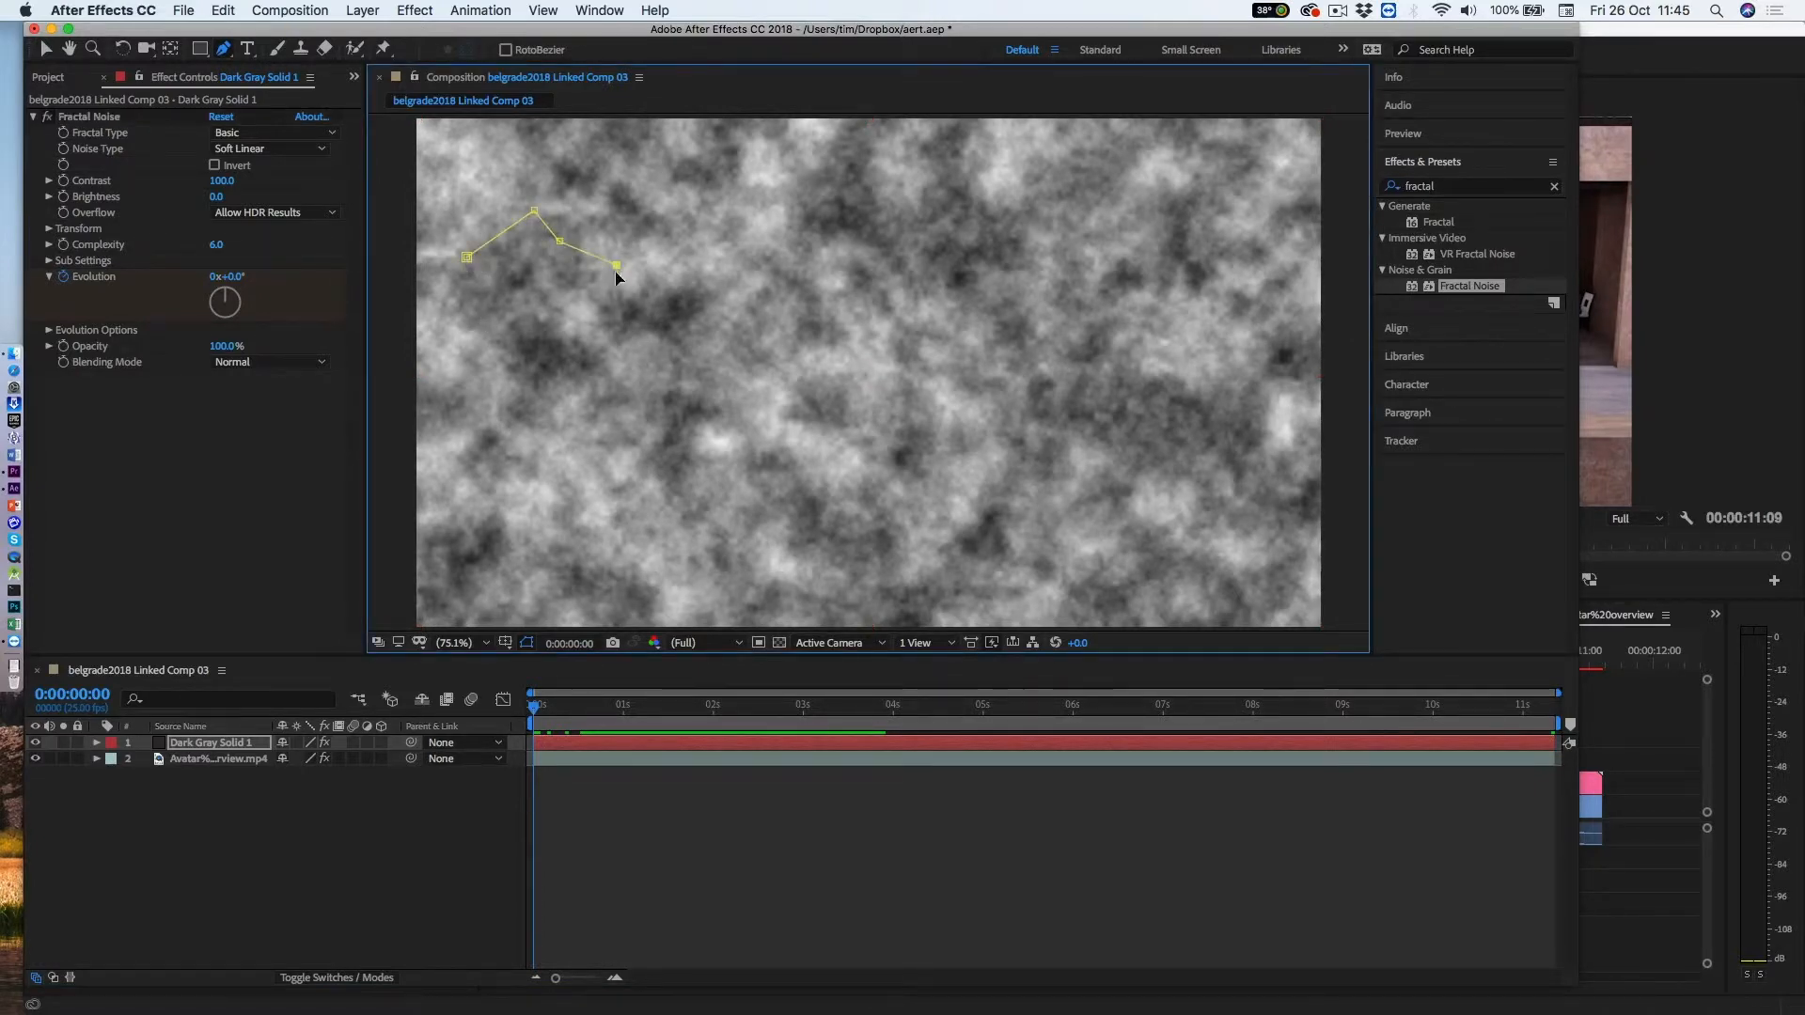
pyautogui.click(615, 303)
pyautogui.click(610, 356)
pyautogui.click(567, 382)
pyautogui.click(531, 409)
pyautogui.click(475, 393)
pyautogui.click(474, 350)
pyautogui.click(489, 301)
pyautogui.click(439, 287)
pyautogui.click(468, 258)
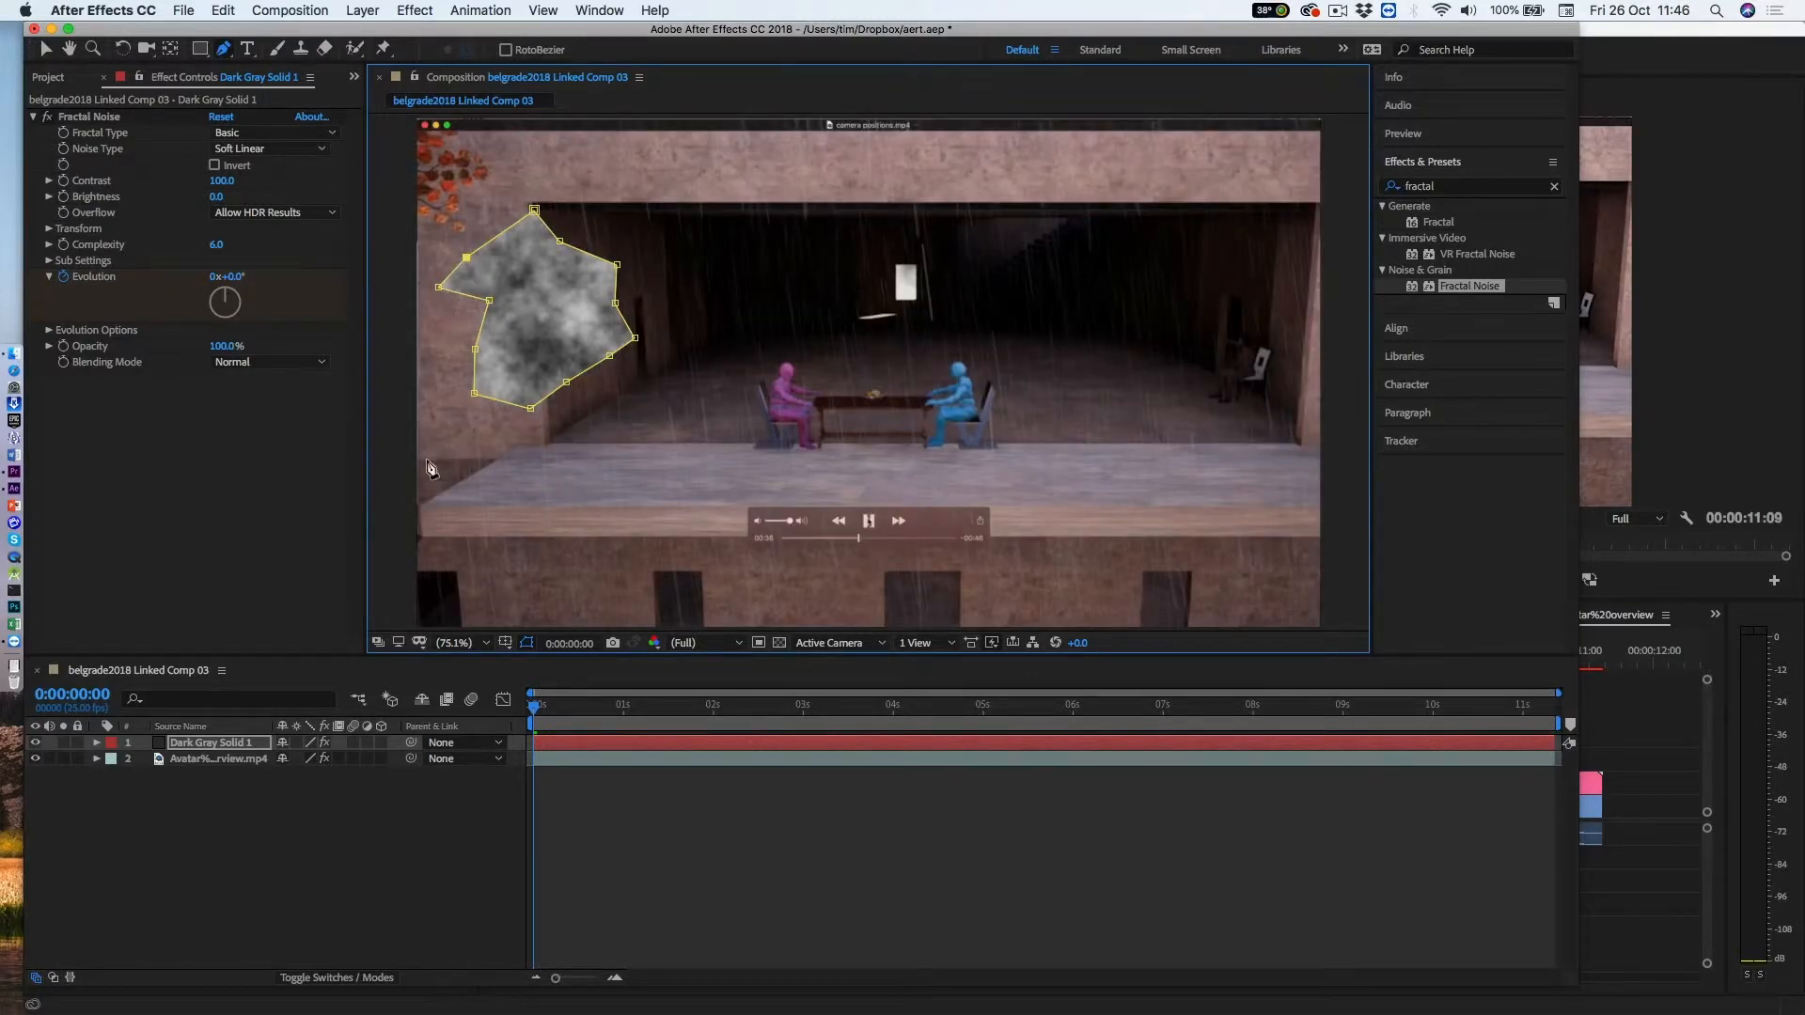
# Set the opacity of Mask 1 on the dark gray solid to 39%.
pyautogui.click(97, 744)
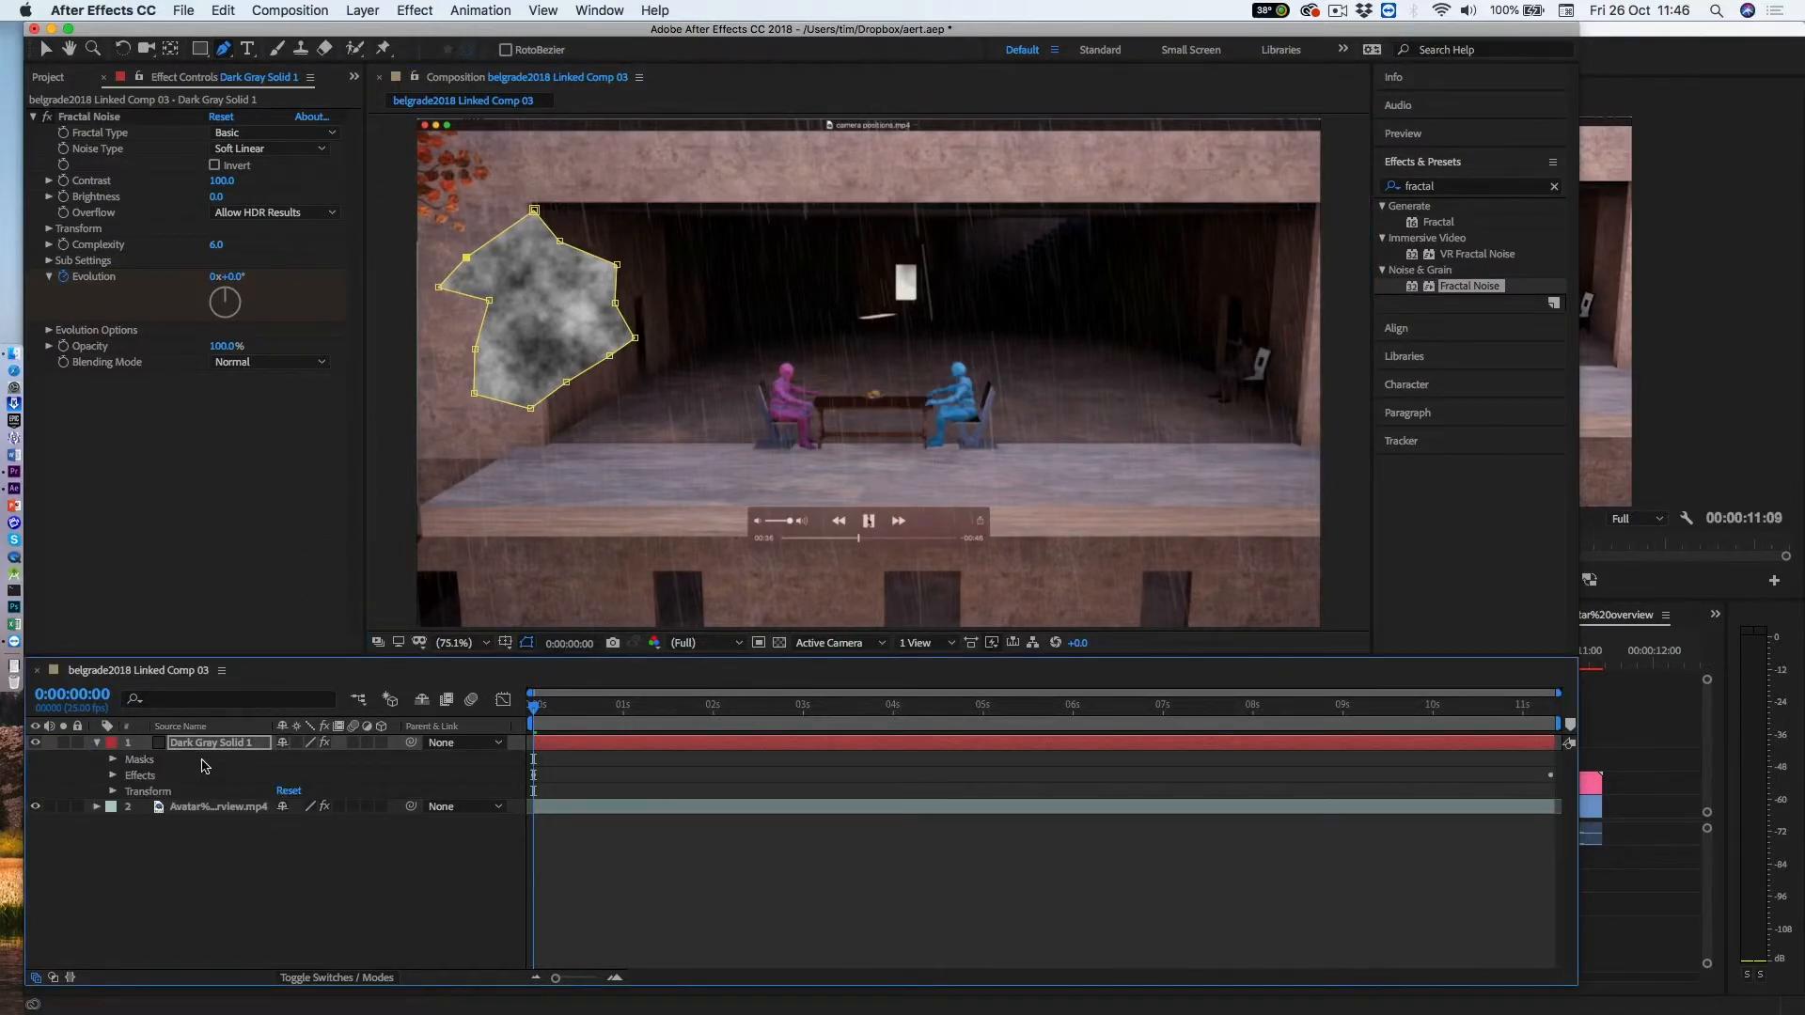
pyautogui.click(113, 760)
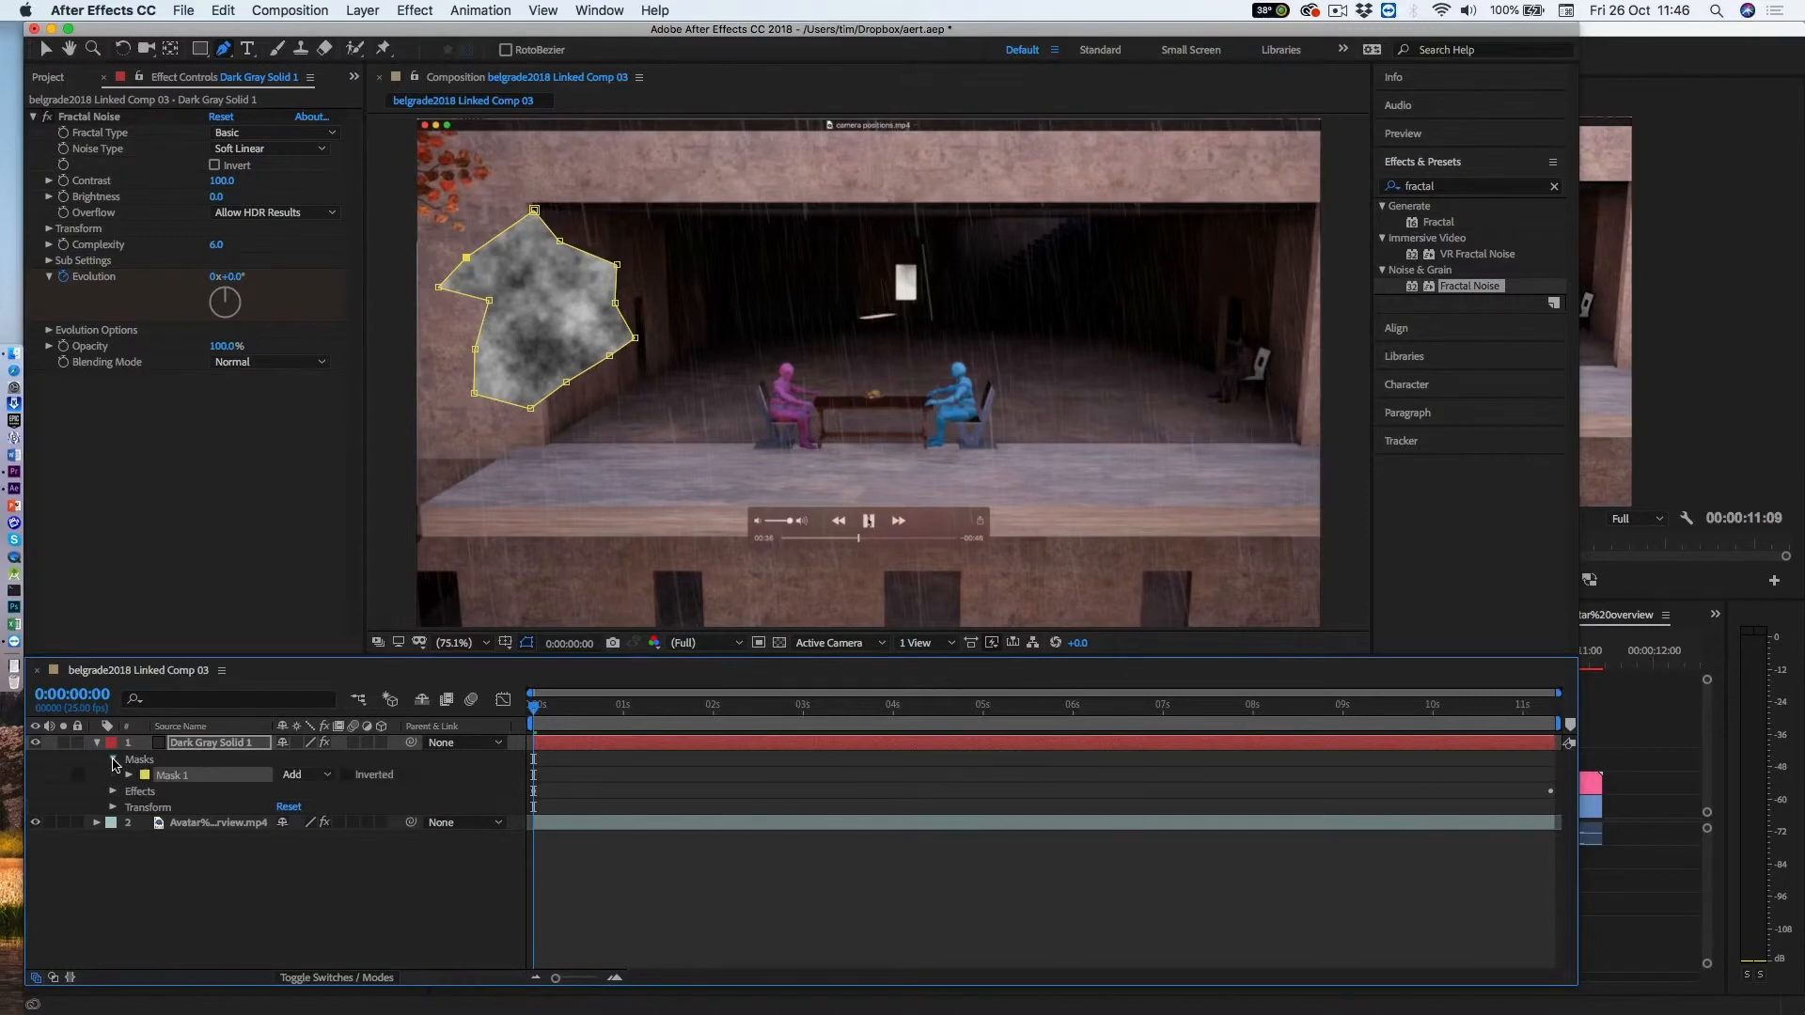
pyautogui.click(128, 776)
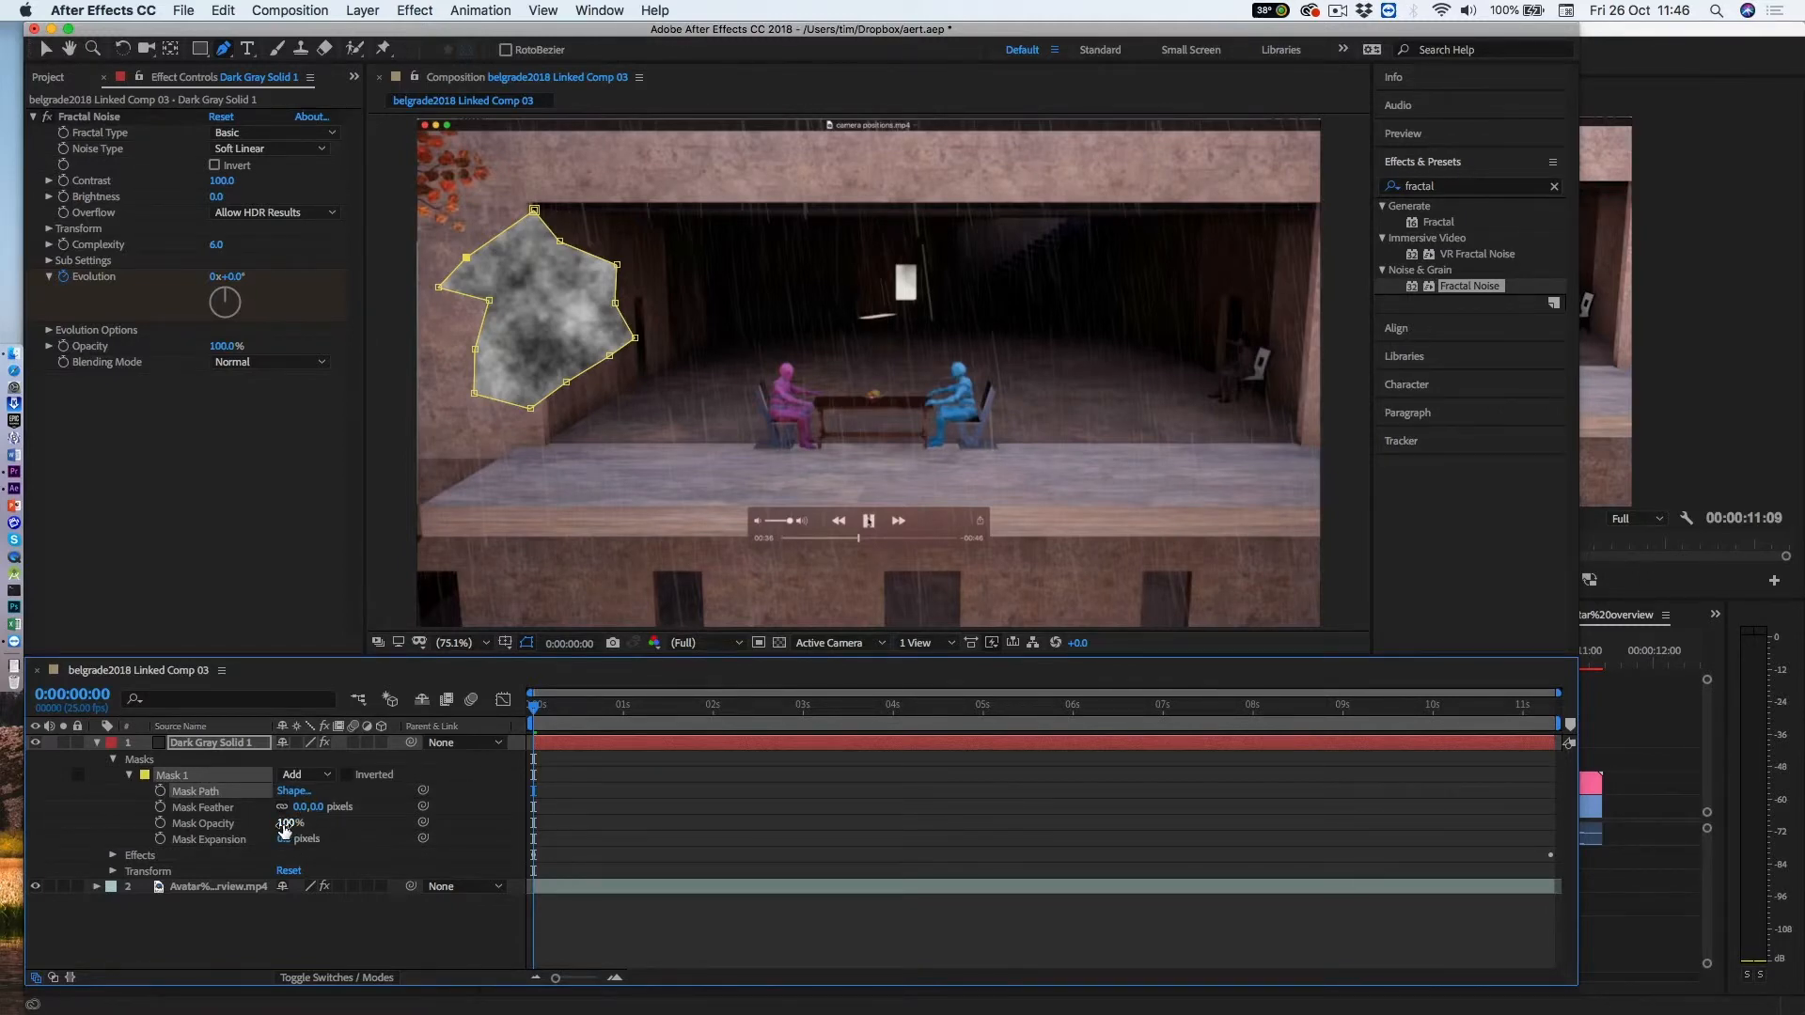
pyautogui.moveTo(284, 829); pyautogui.dragTo(246, 831)
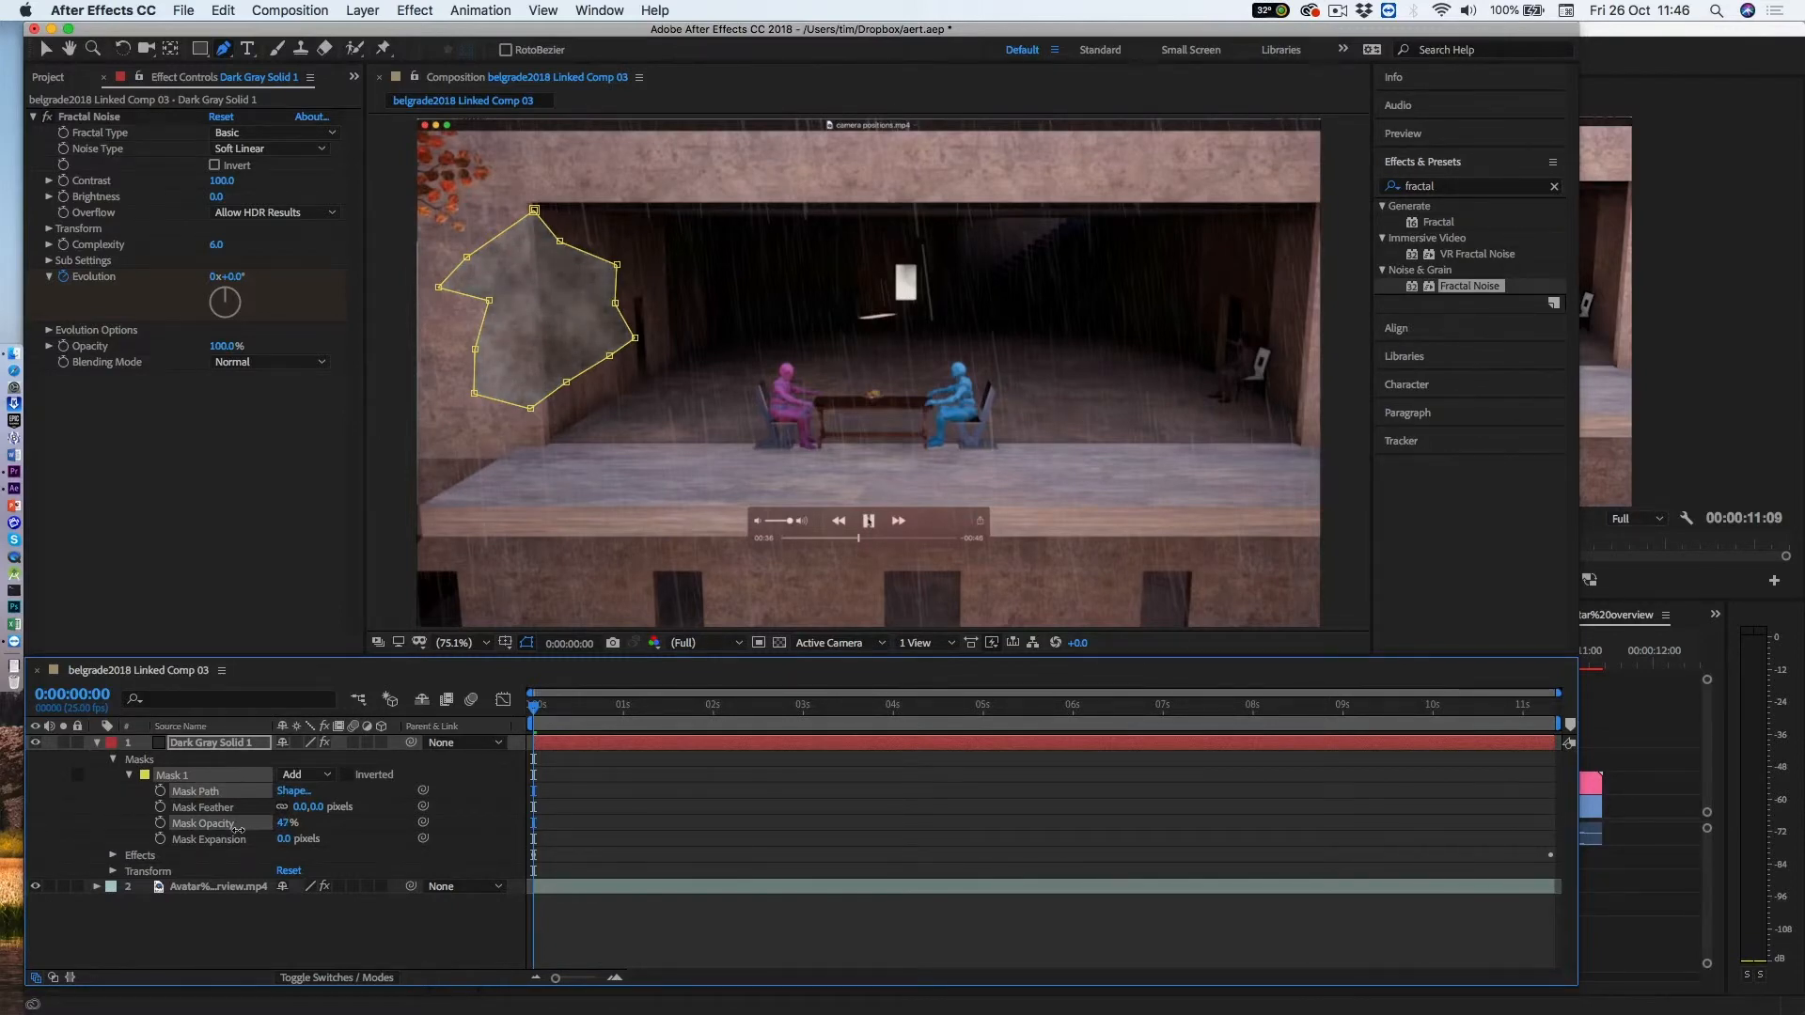
pyautogui.moveTo(239, 830); pyautogui.dragTo(234, 830)
pyautogui.moveTo(230, 829); pyautogui.dragTo(230, 829)
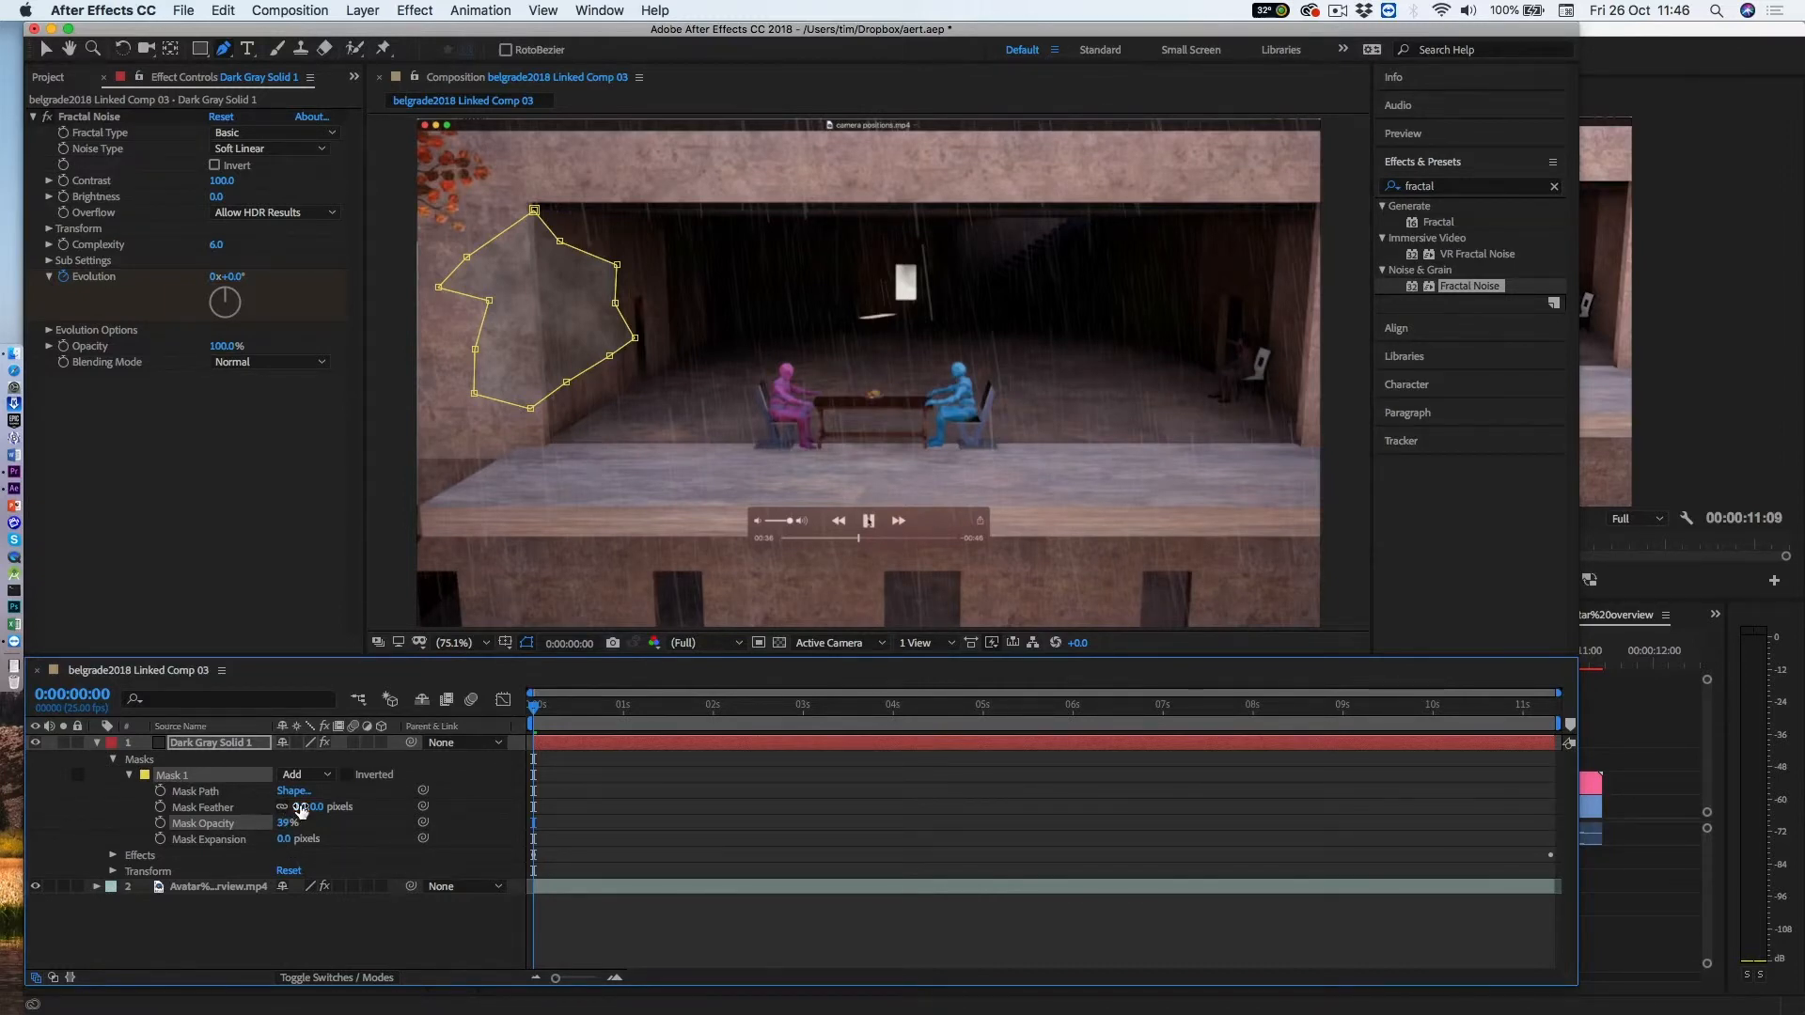
# Try a Mask Expansion of 9 pixels on Mask 1 and set it back to 0.
pyautogui.moveTo(282, 839)
pyautogui.mouseDown()
pyautogui.moveTo(346, 849)
pyautogui.moveTo(297, 846)
pyautogui.mouseUp()
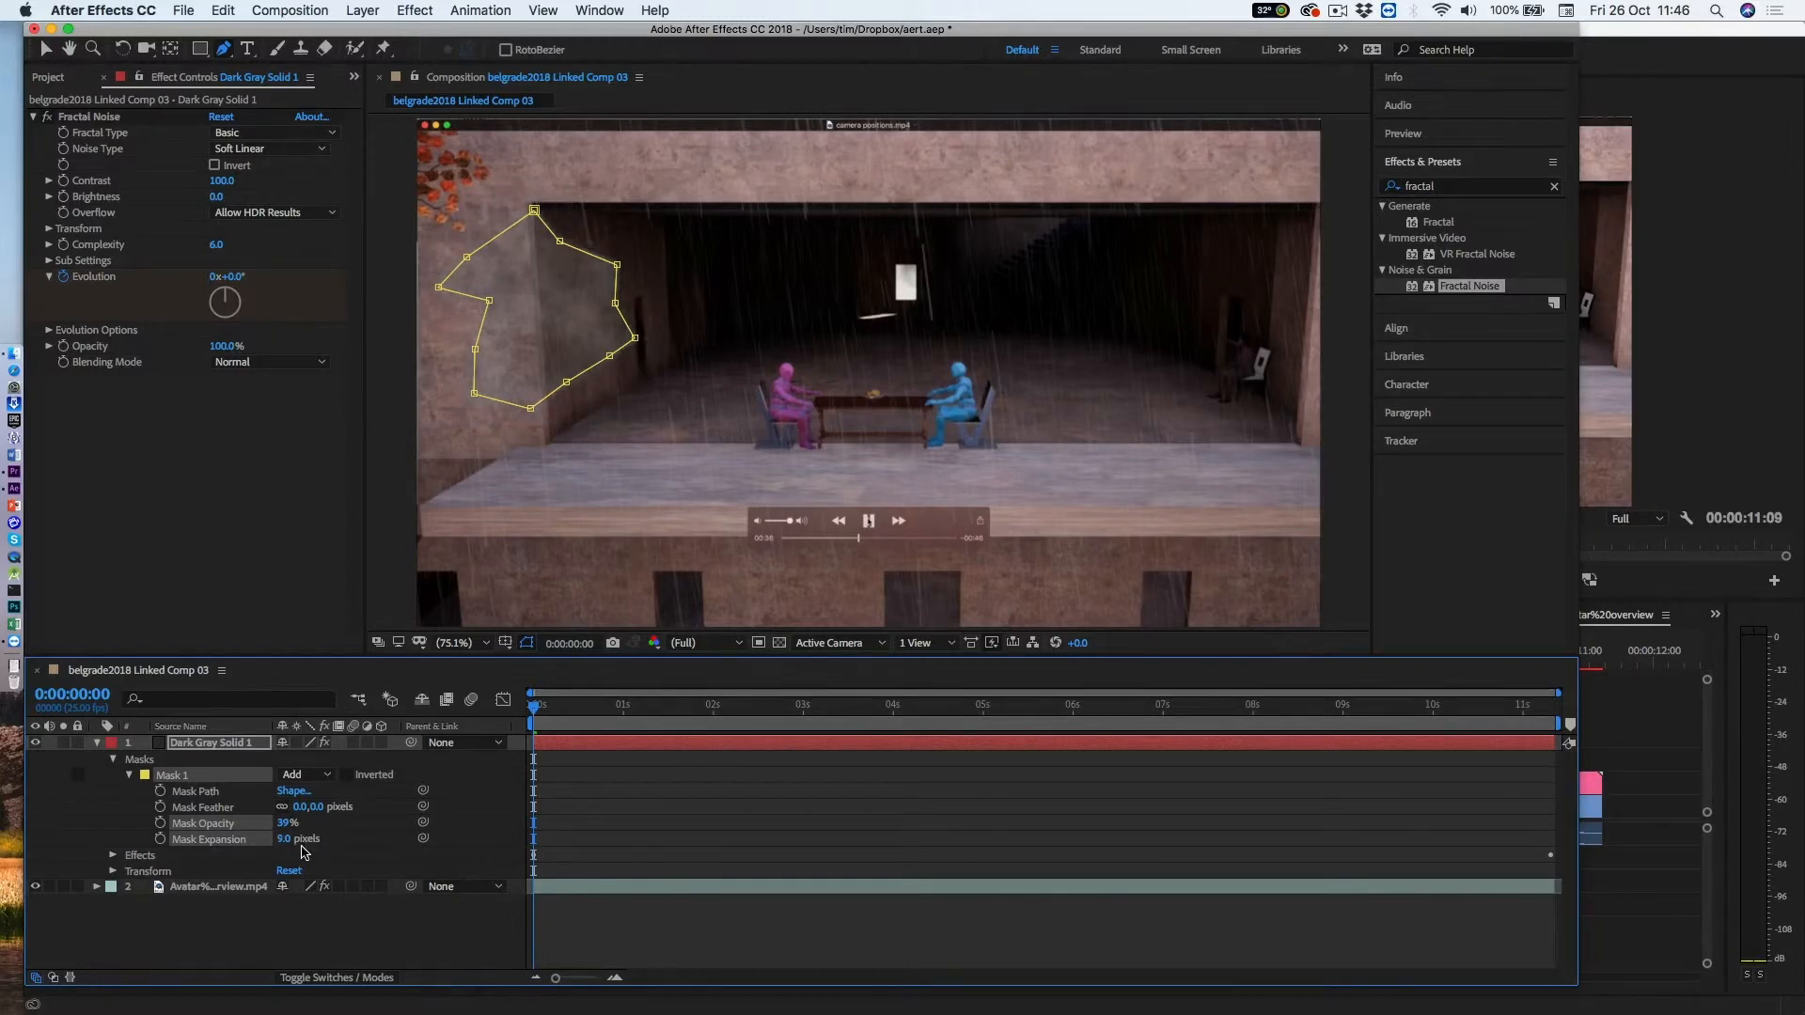
pyautogui.click(285, 838)
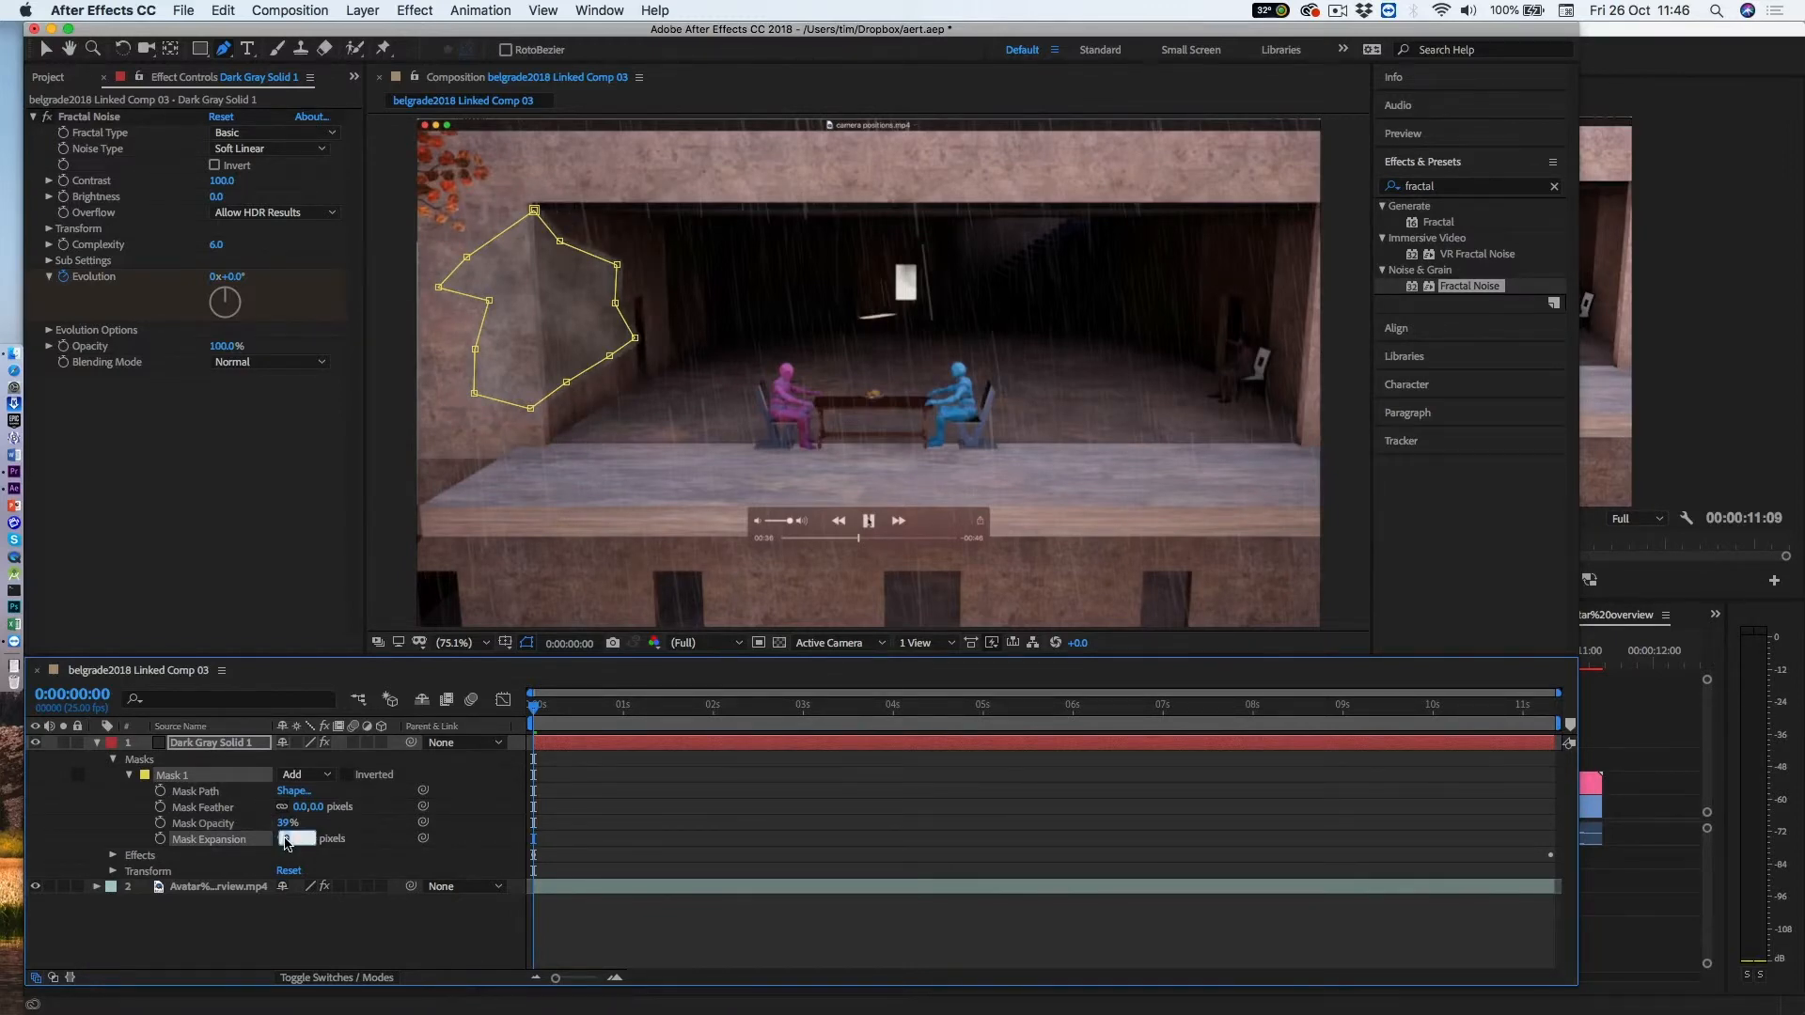
pyautogui.write('9')
pyautogui.press('Return')
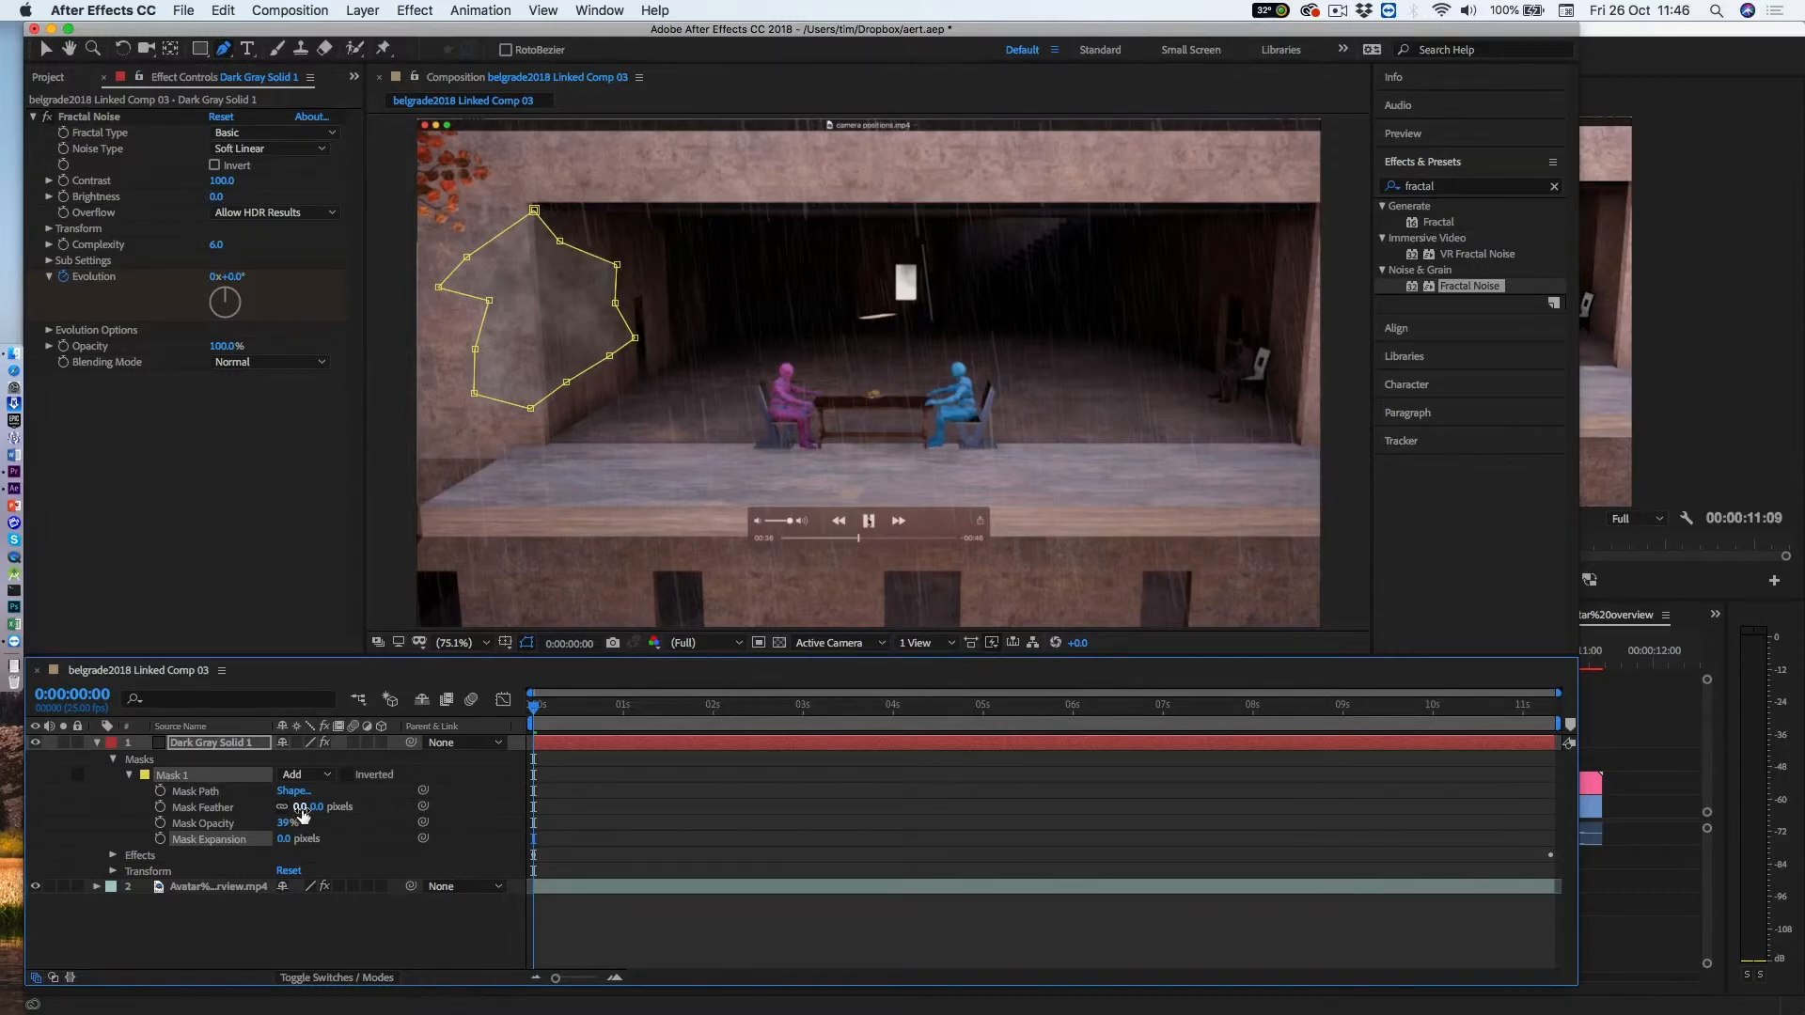
# Soften the edges of Mask 1 with a Mask Feather of 93 pixels.
pyautogui.moveTo(301, 807); pyautogui.dragTo(366, 805)
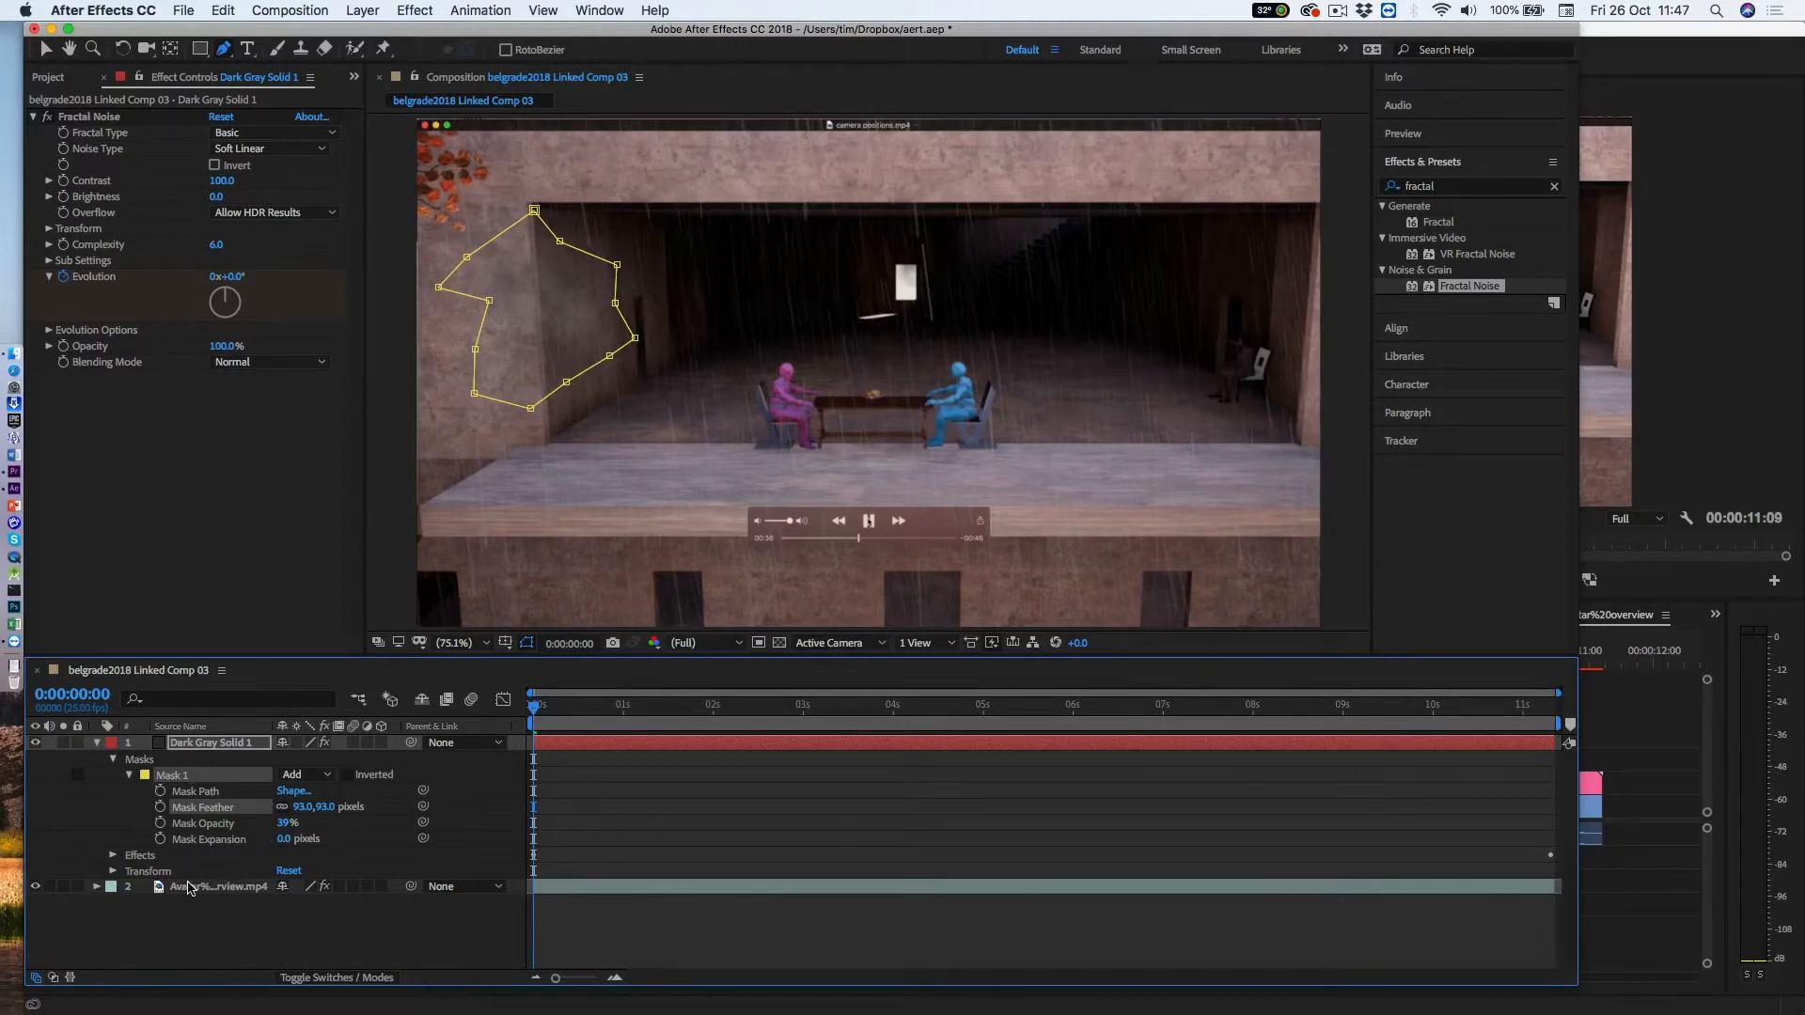
# Keyframe the solid's Position from 640,360 at the composition's start to 743,360 at 0:00:11:08.
pyautogui.click(113, 871)
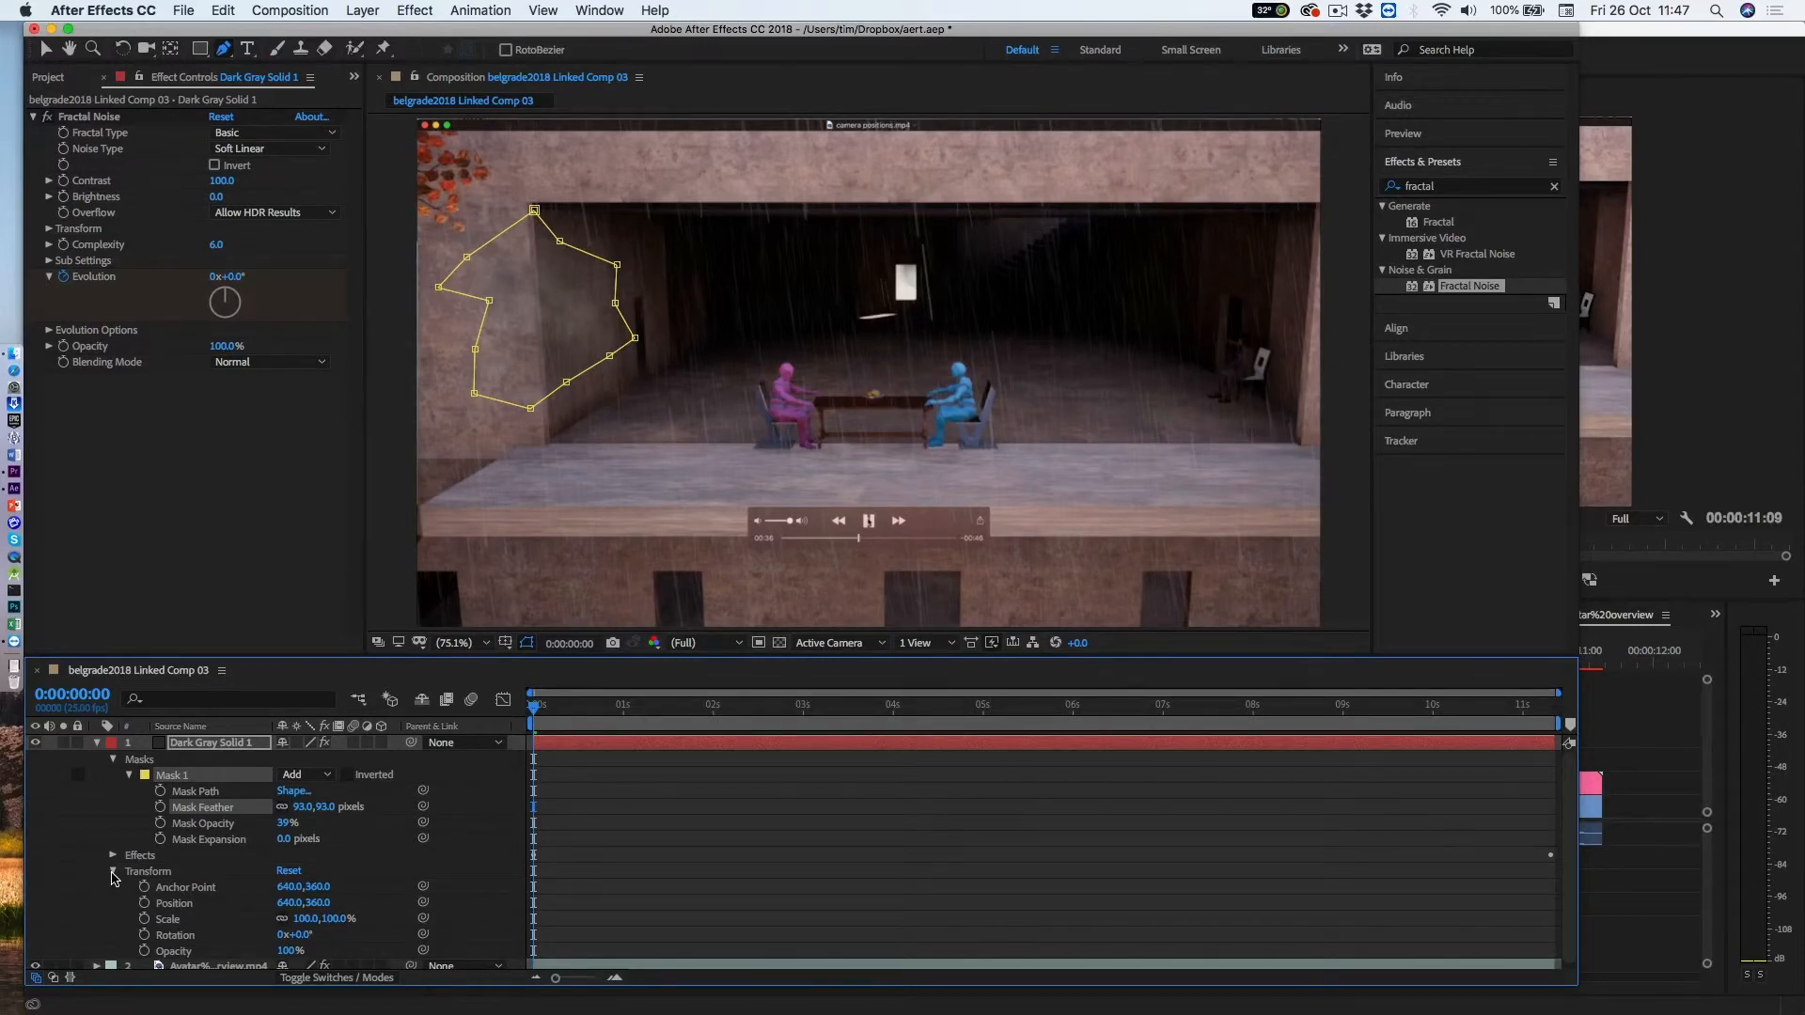
pyautogui.click(145, 904)
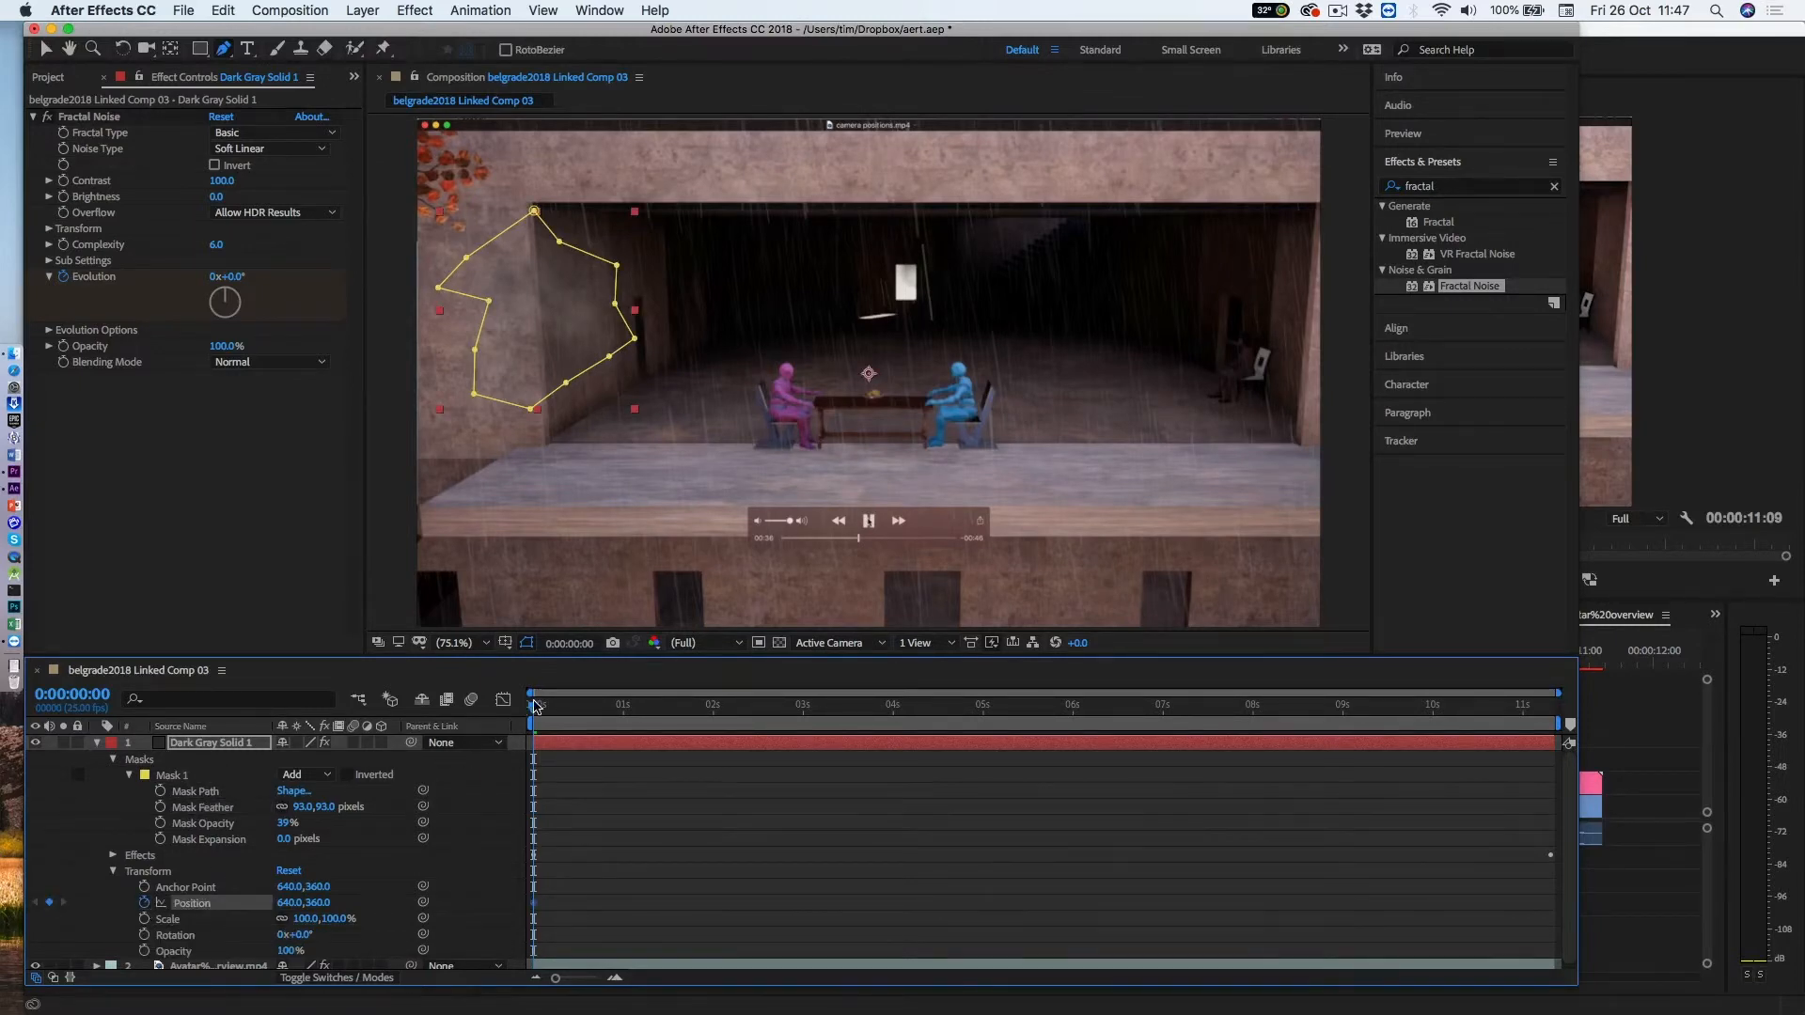
pyautogui.moveTo(537, 711); pyautogui.dragTo(1591, 786)
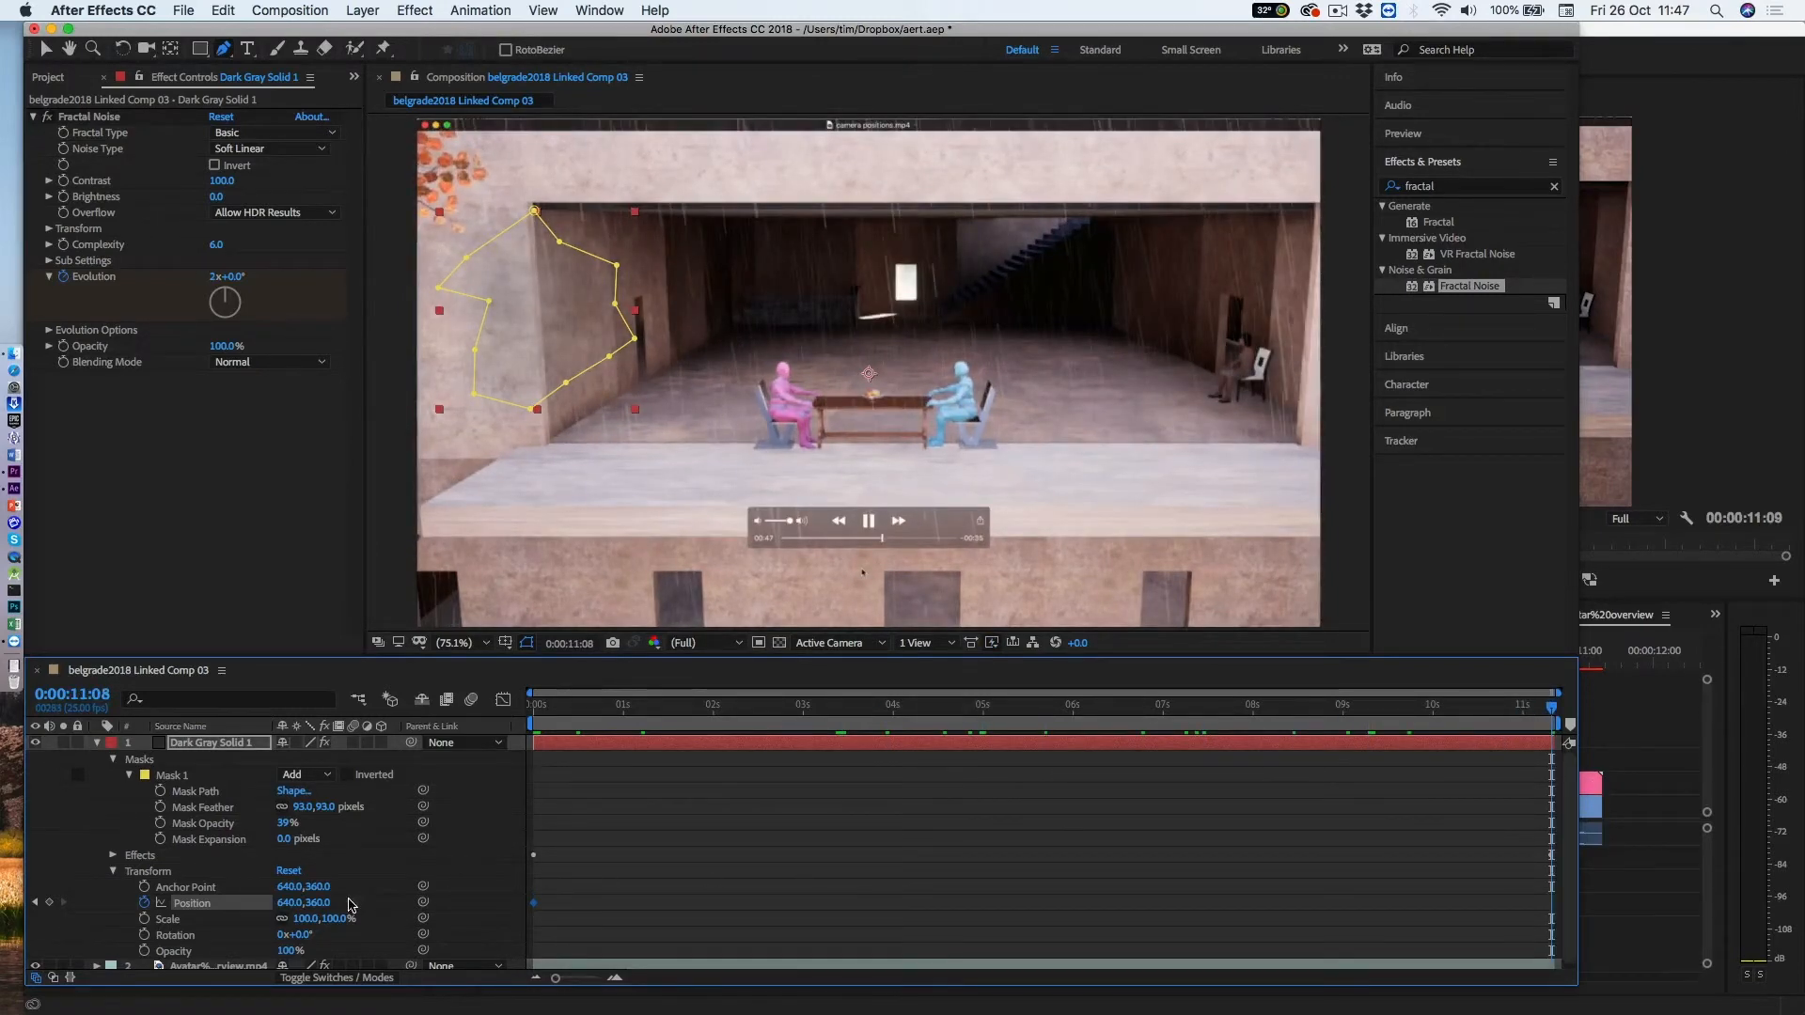
pyautogui.moveTo(290, 904); pyautogui.dragTo(414, 933)
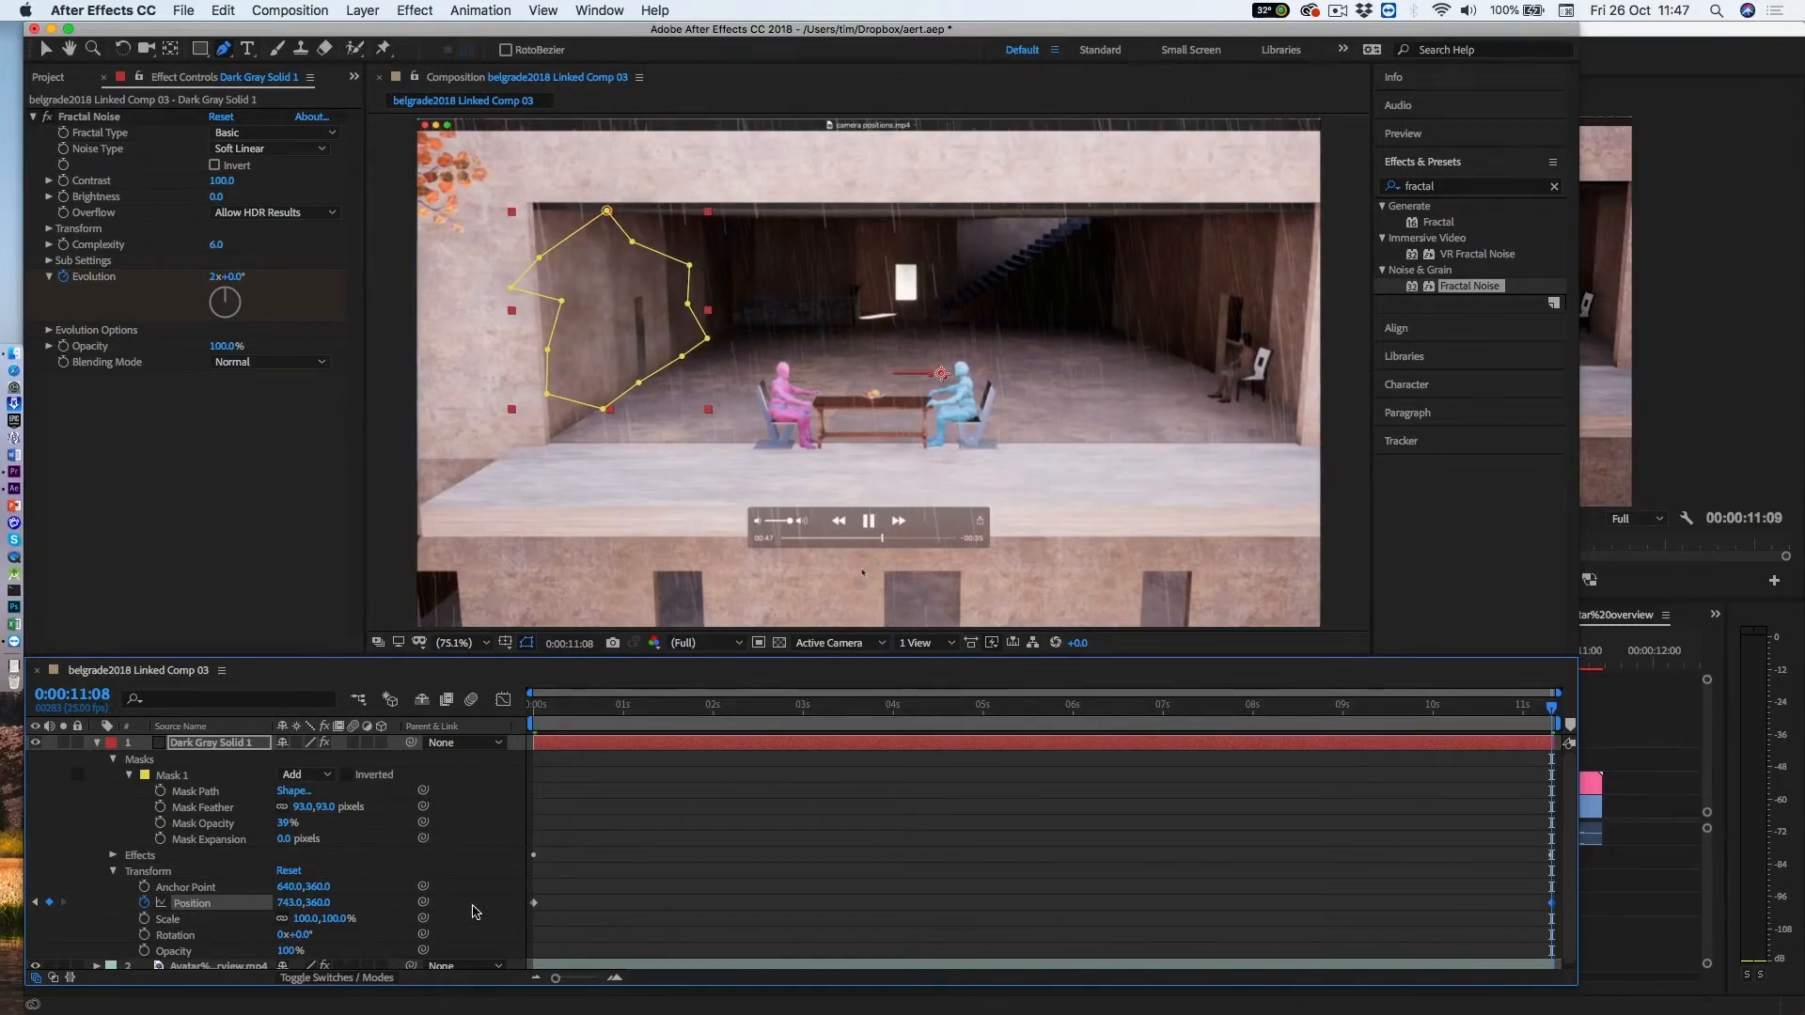
# Play back the moving masked noise from 0:00:00:06 and stop at 0:00:11:00.
pyautogui.click(555, 709)
pyautogui.press('space')
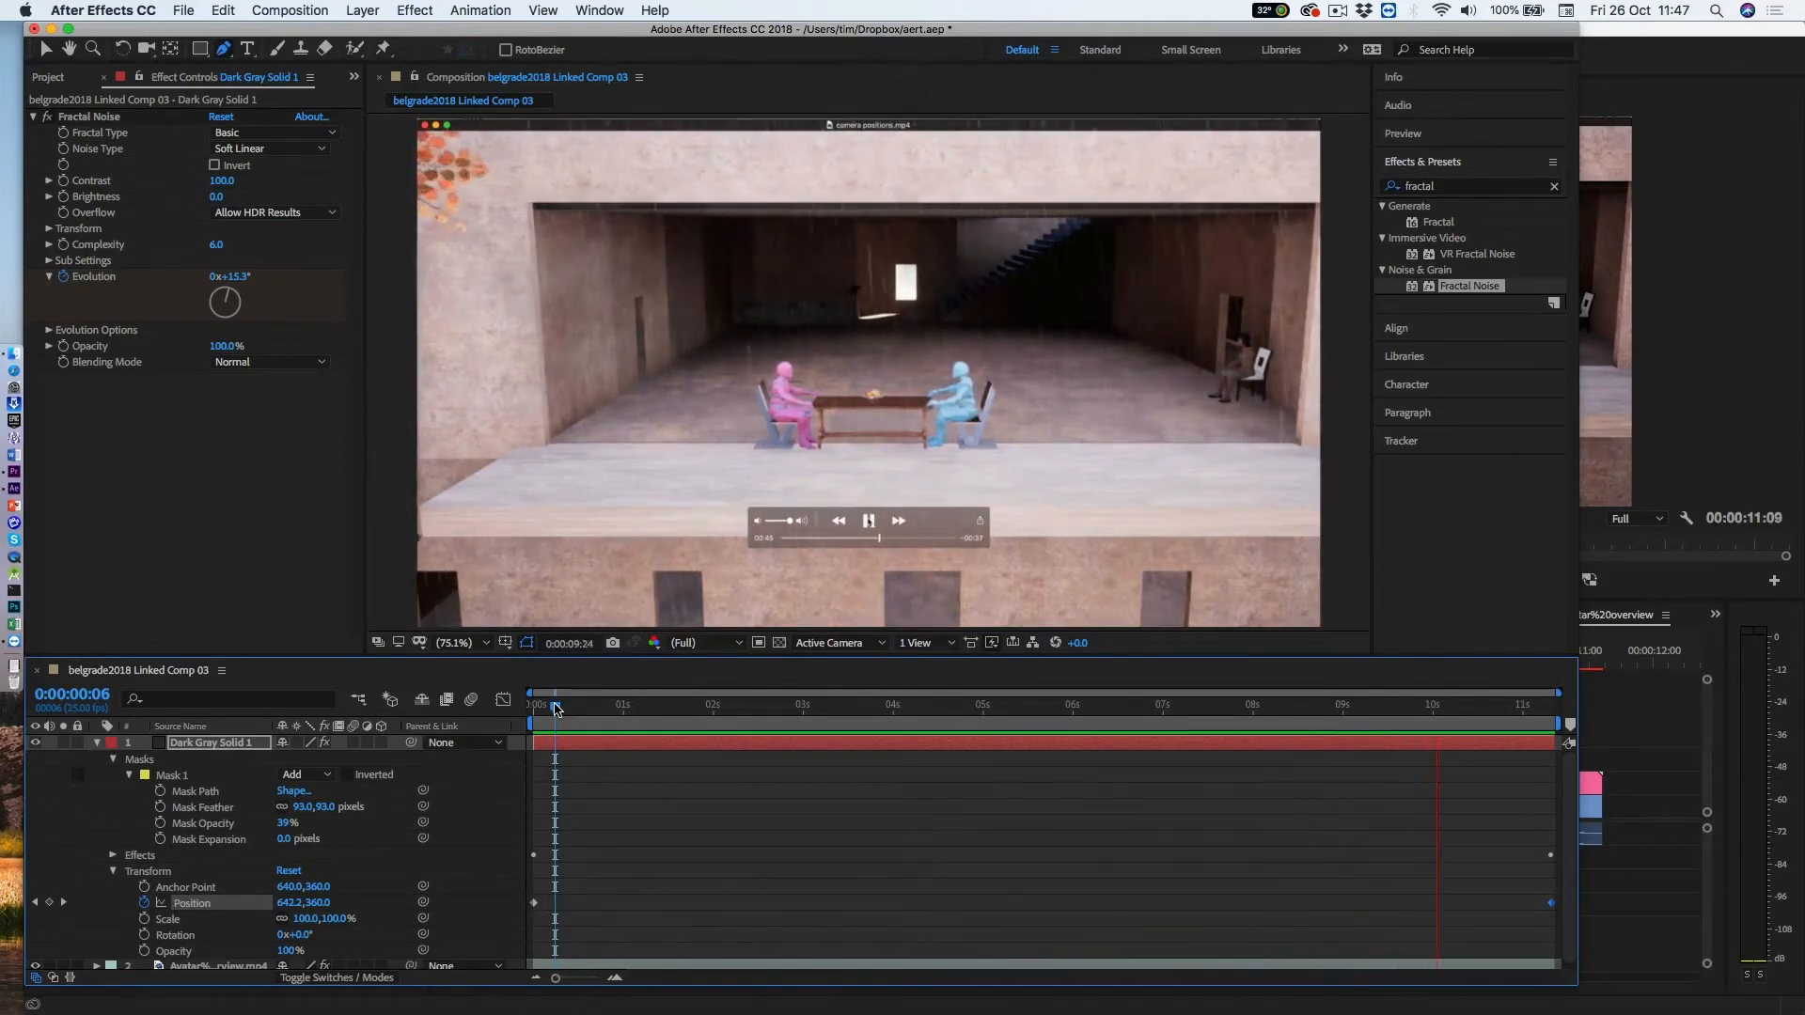
pyautogui.press('space')
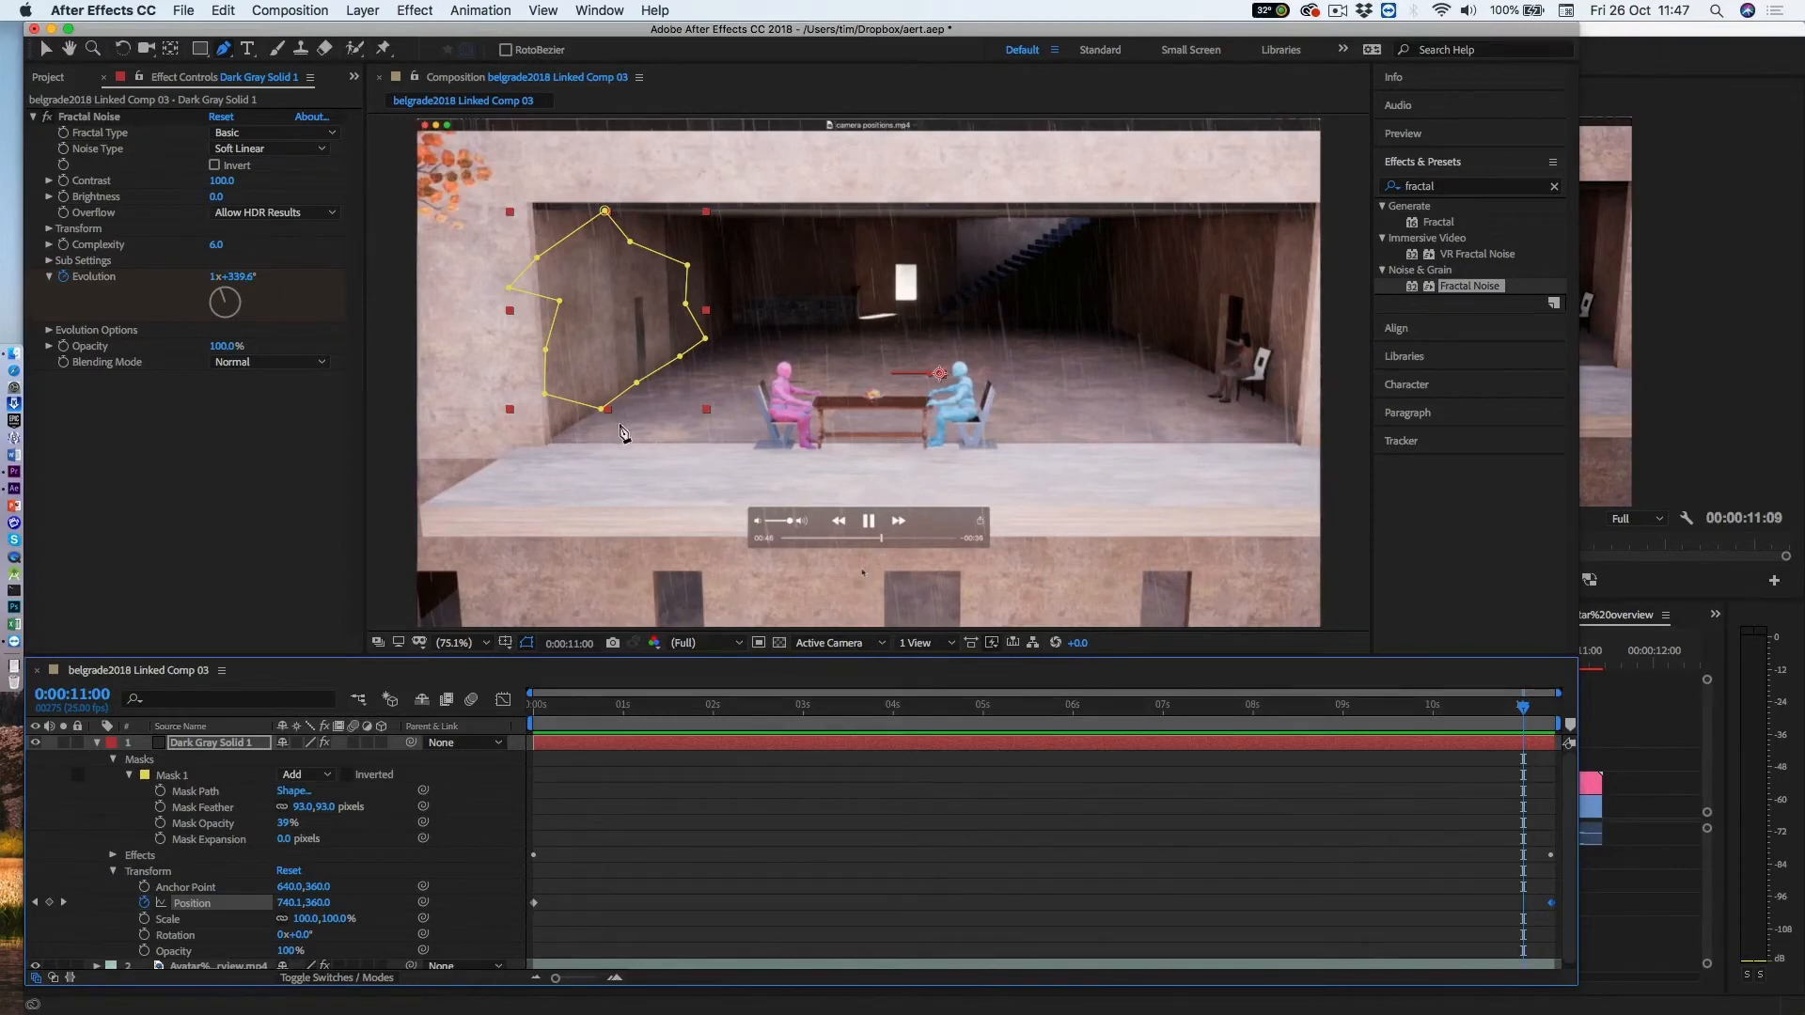
# Save the After Effects project, and in Premiere Pro hide and reshow track V2 to compare the linked composition with the original clip.
pyautogui.press('super+s')
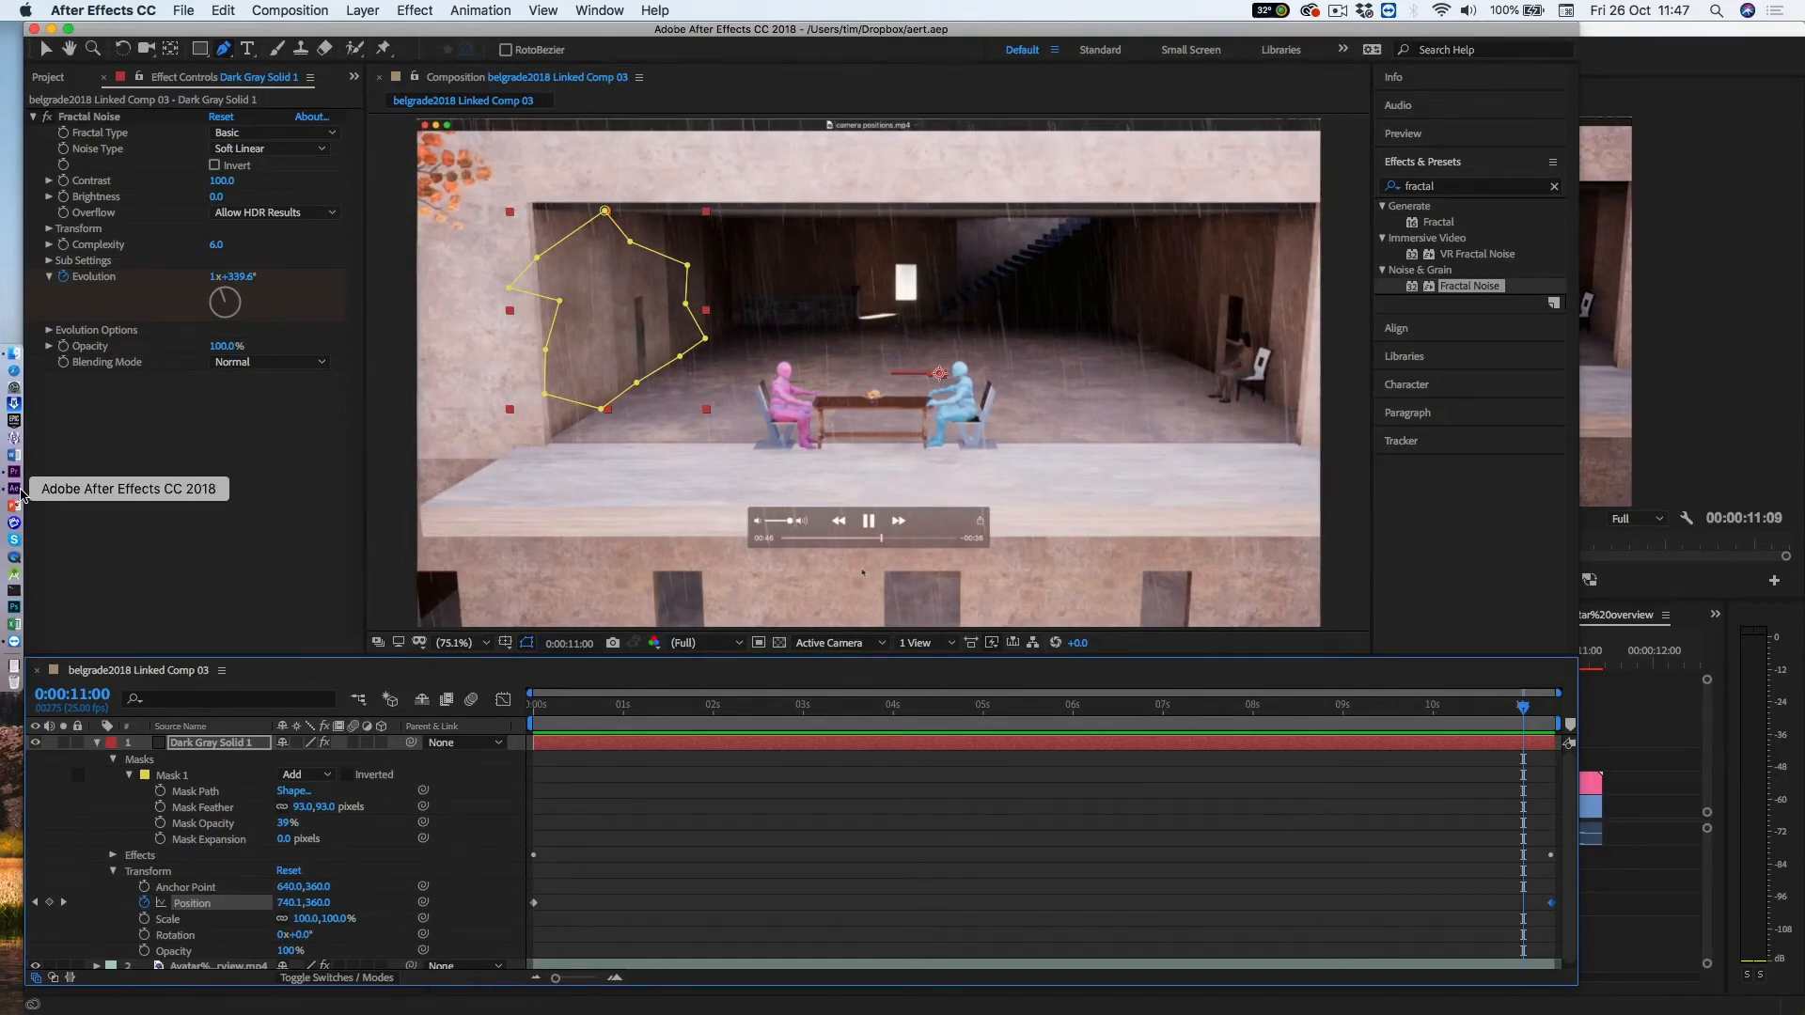
pyautogui.press('super+Tab')
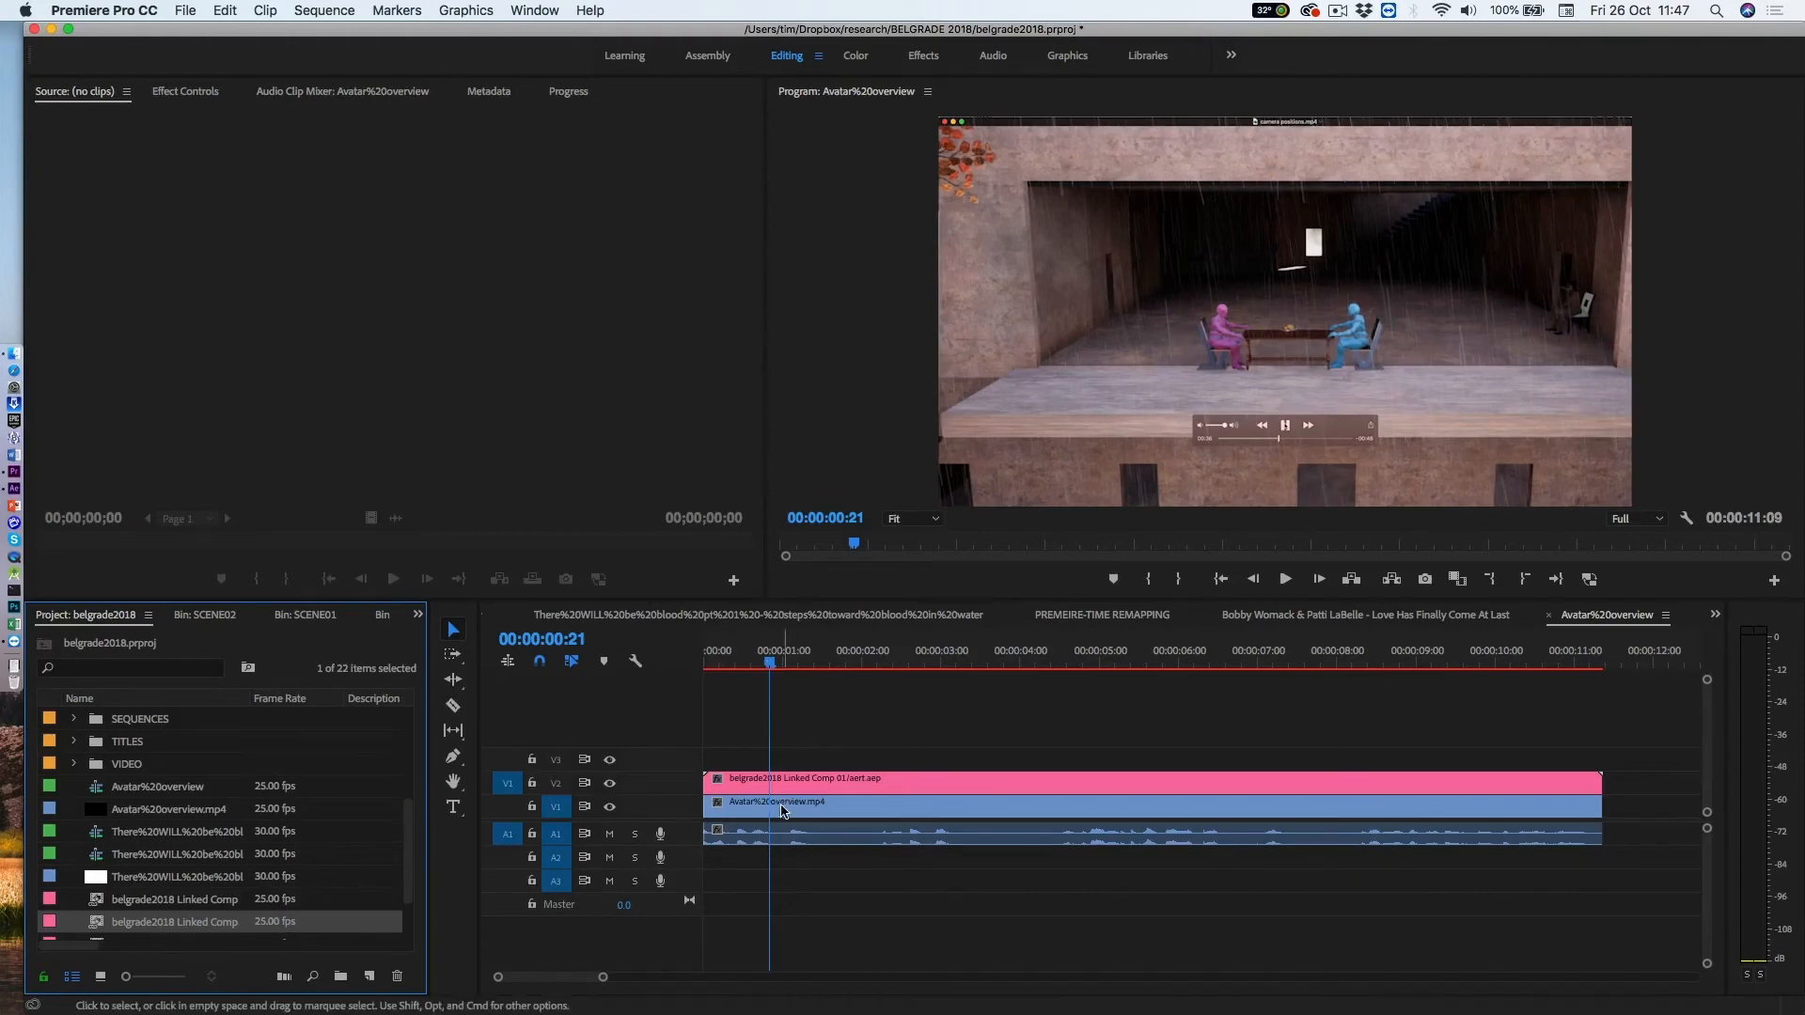
pyautogui.click(611, 786)
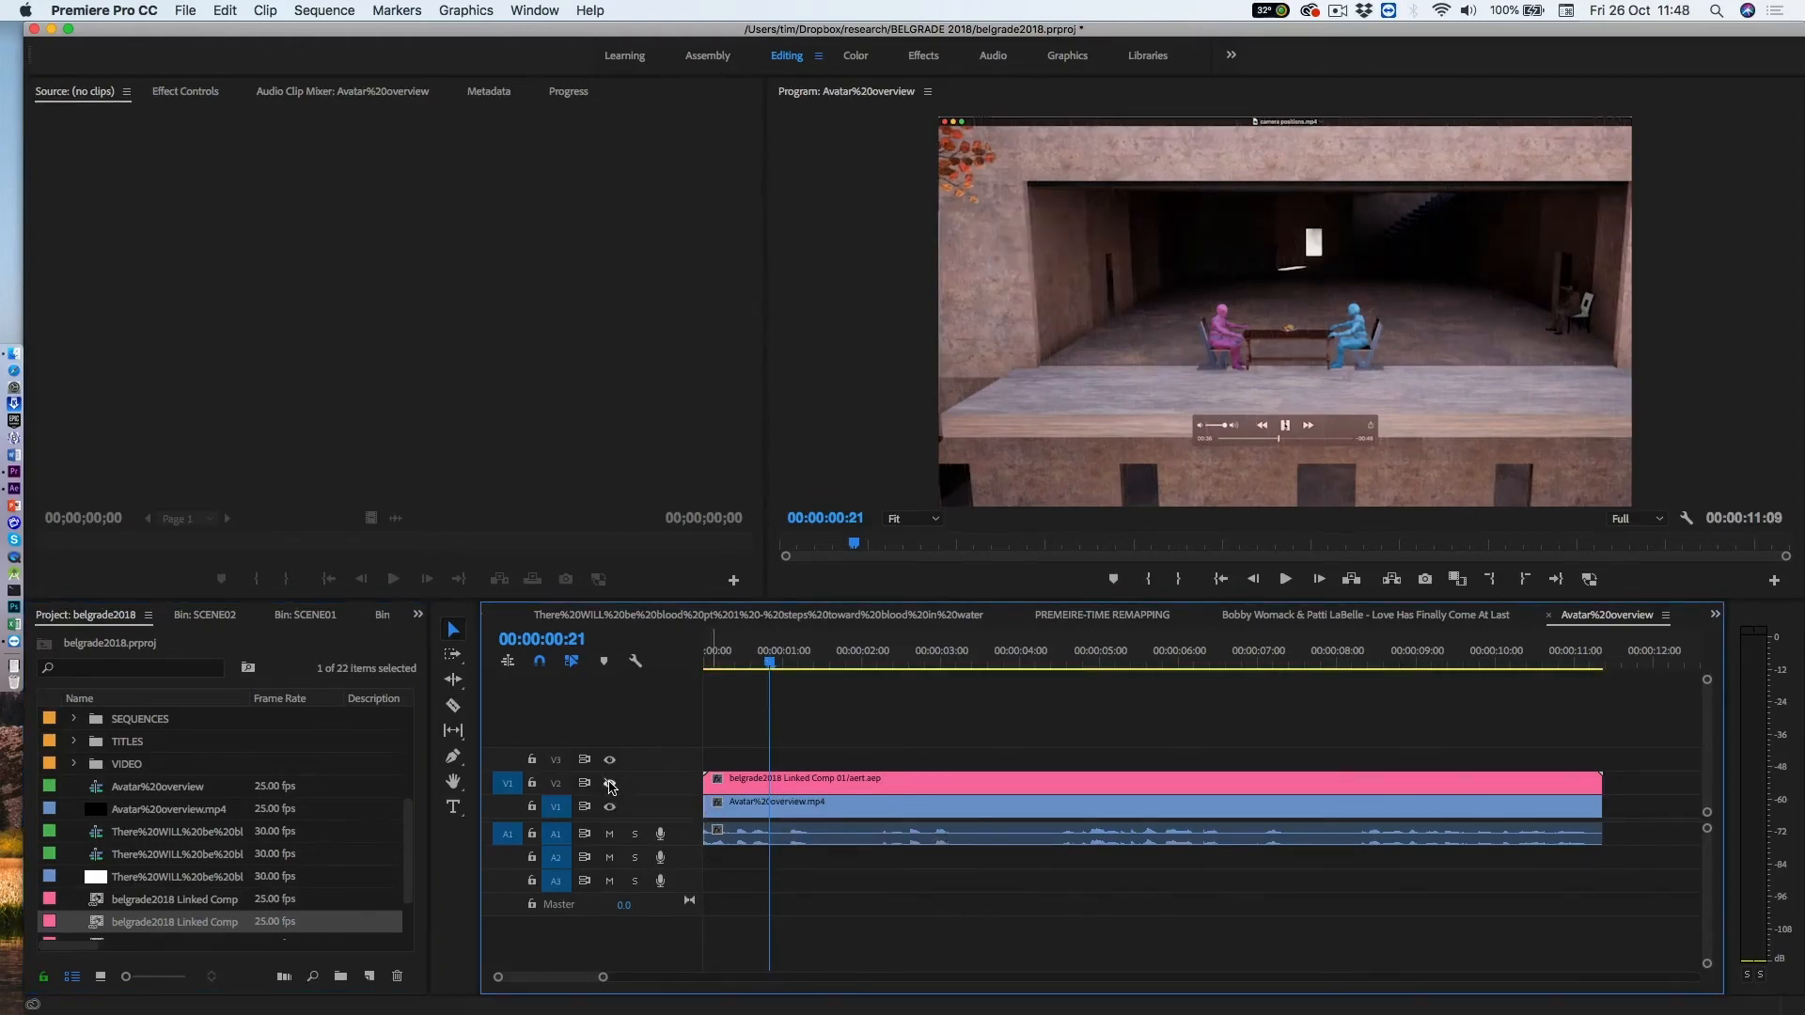
pyautogui.click(611, 786)
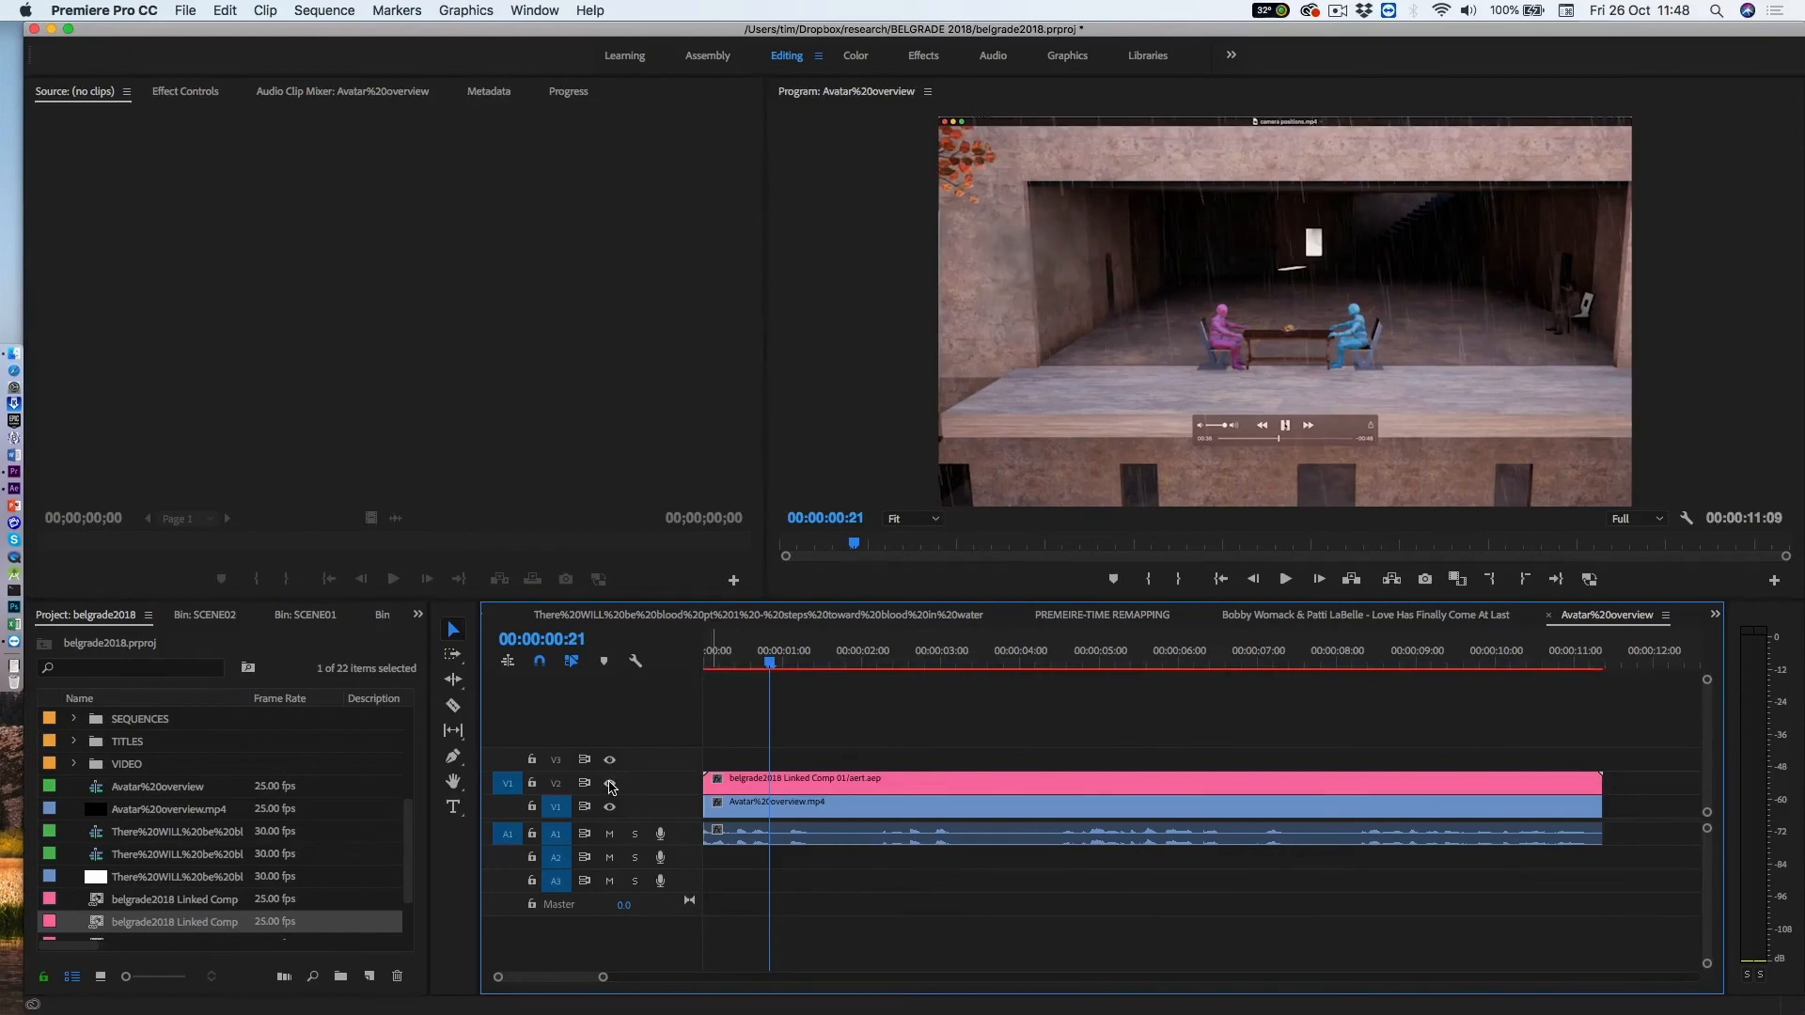